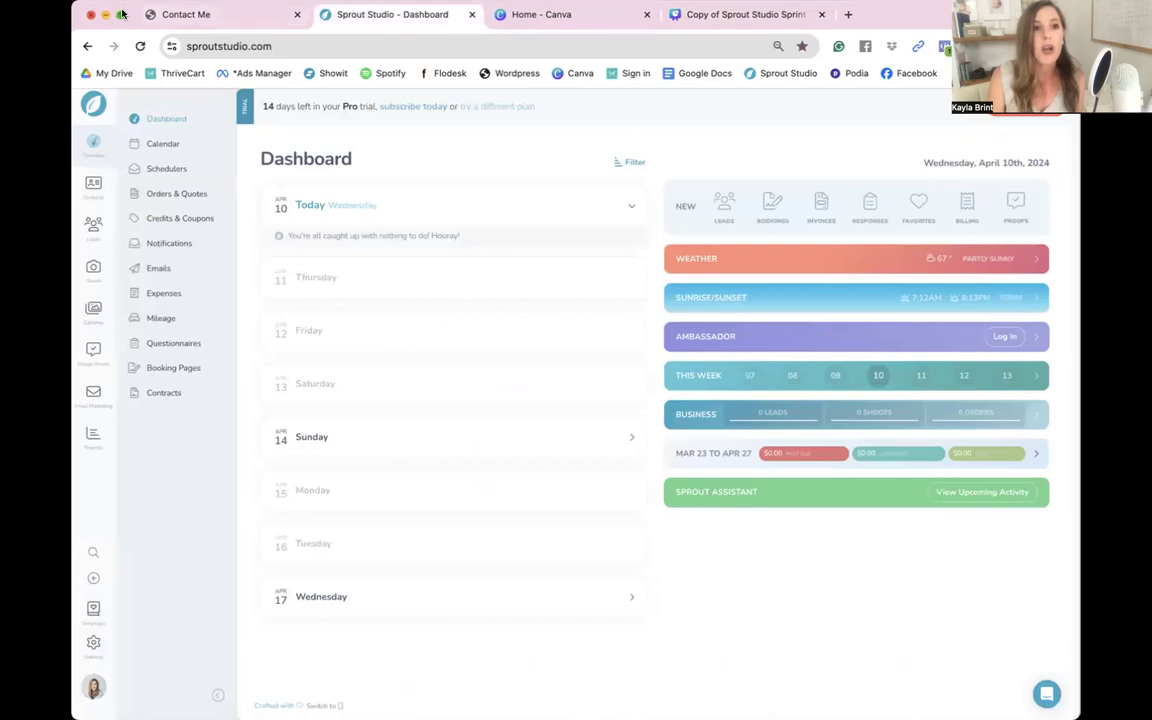
Make the browser window full screen and create a new price list in the pricing settings
mouse_move(118, 16)
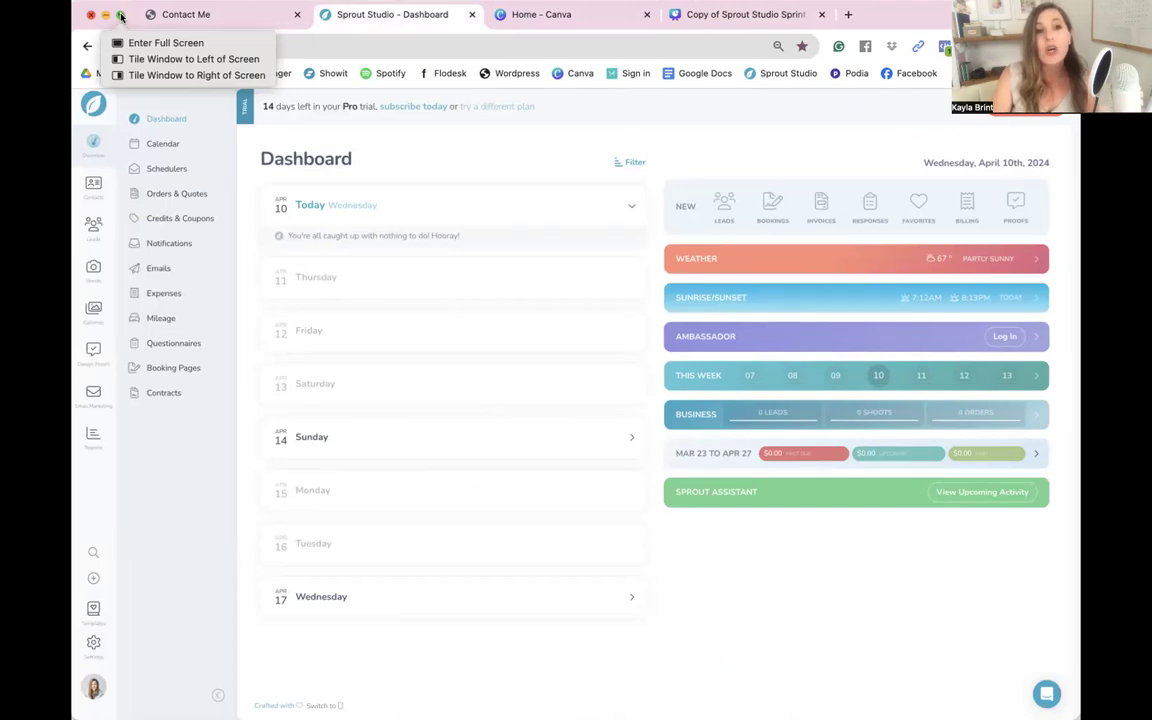
left_click(121, 16)
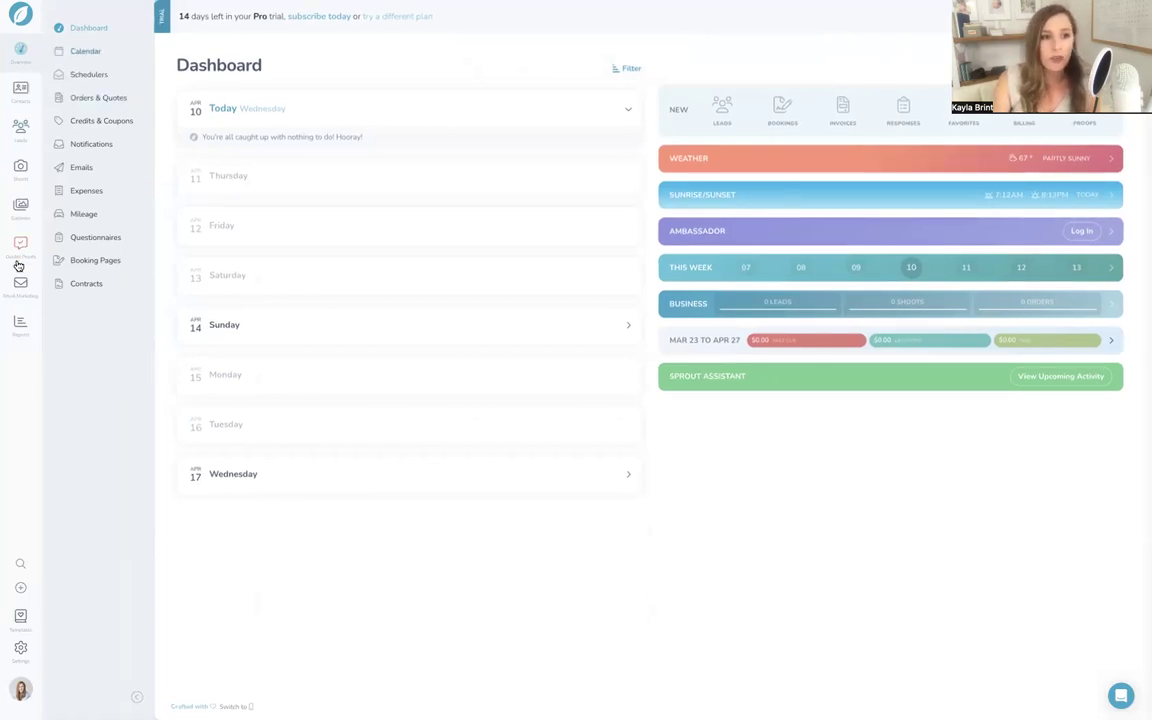
left_click(18, 652)
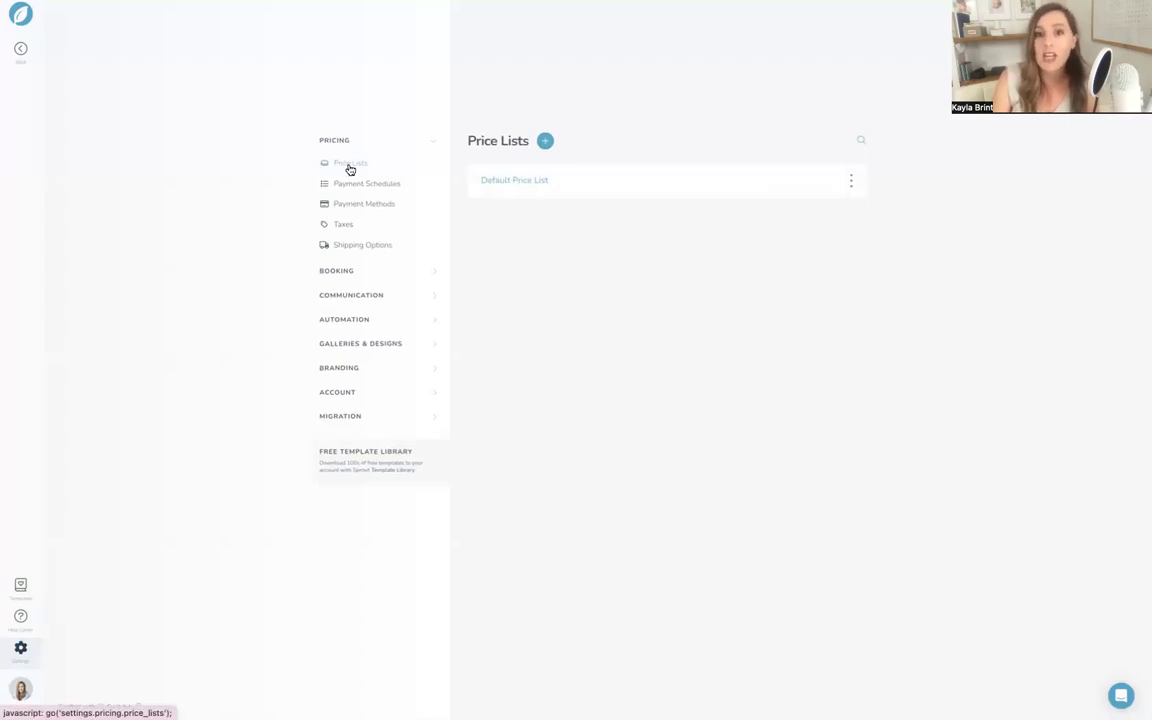
left_click(545, 145)
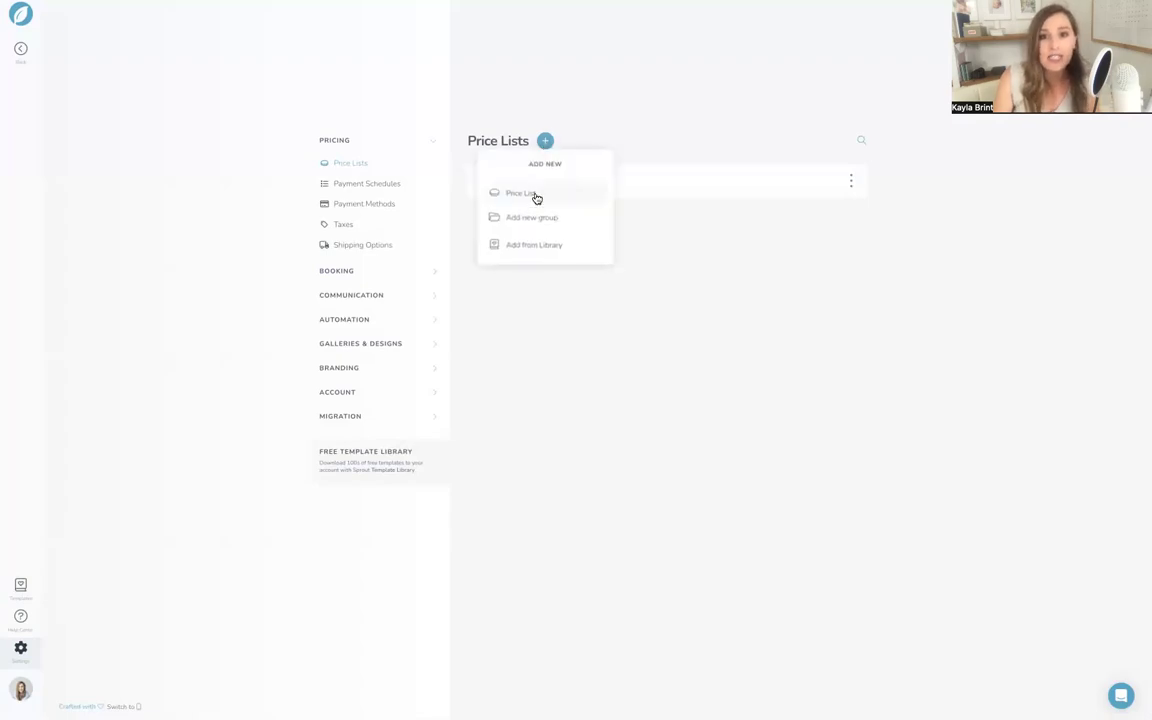
left_click(532, 203)
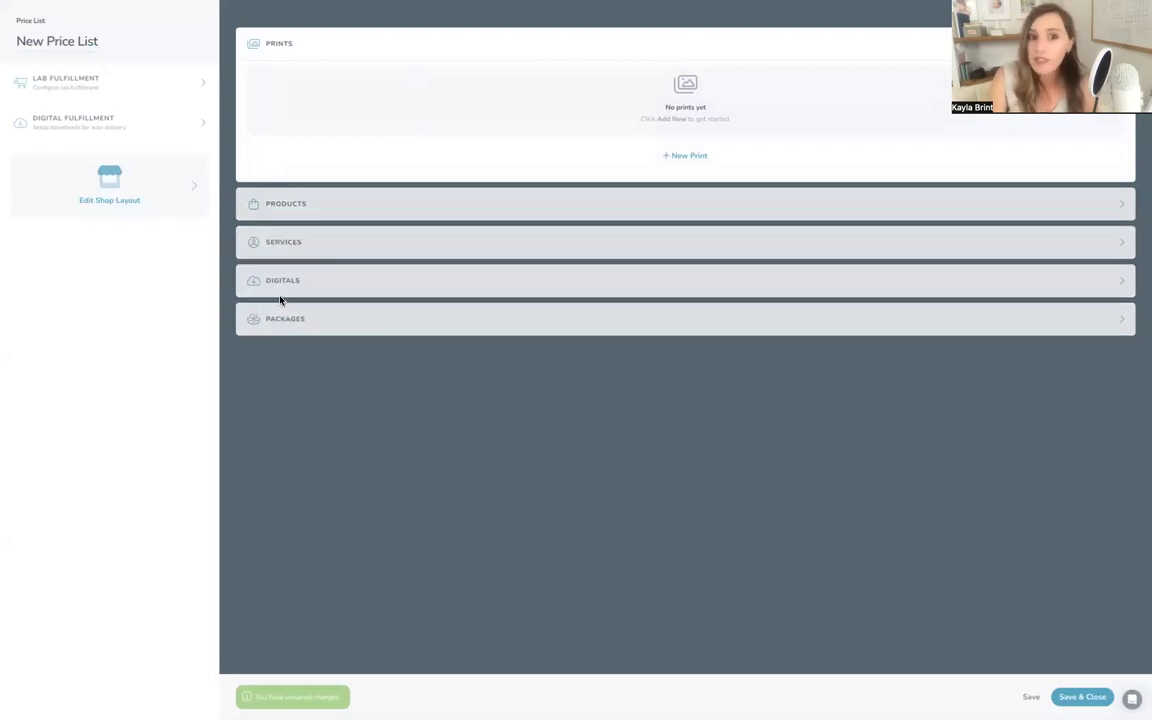
Add a service named "Testing Service" to the price list and set its price to $500
left_click(302, 250)
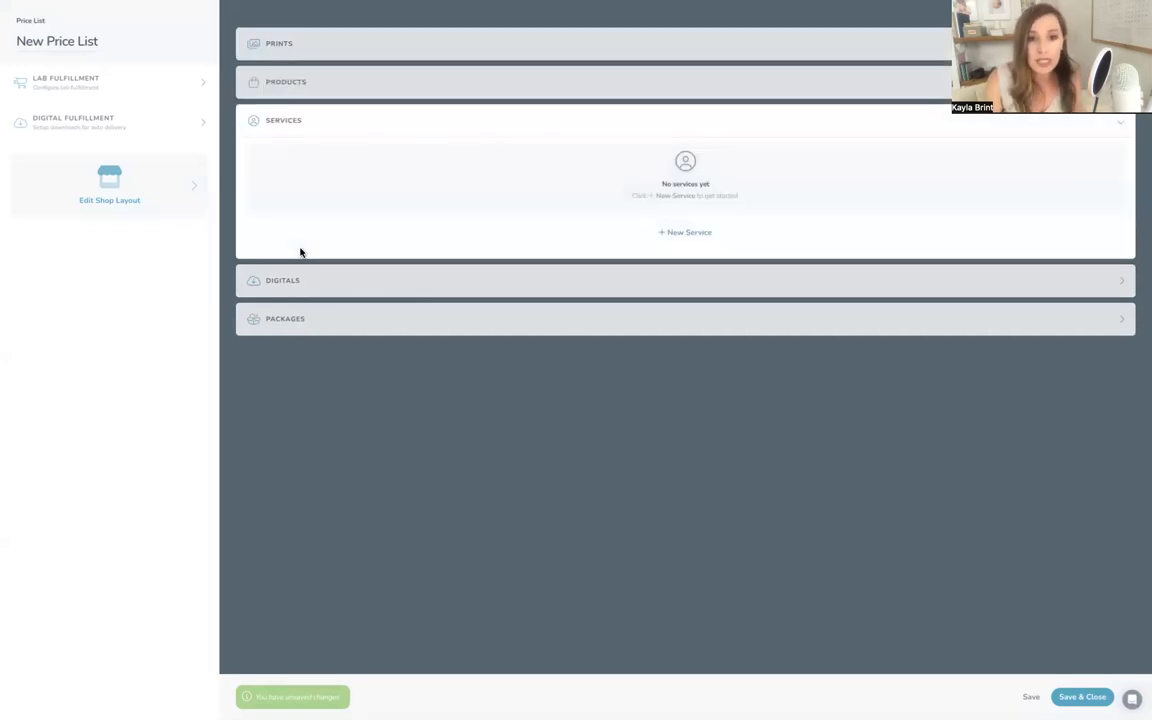
left_click(697, 234)
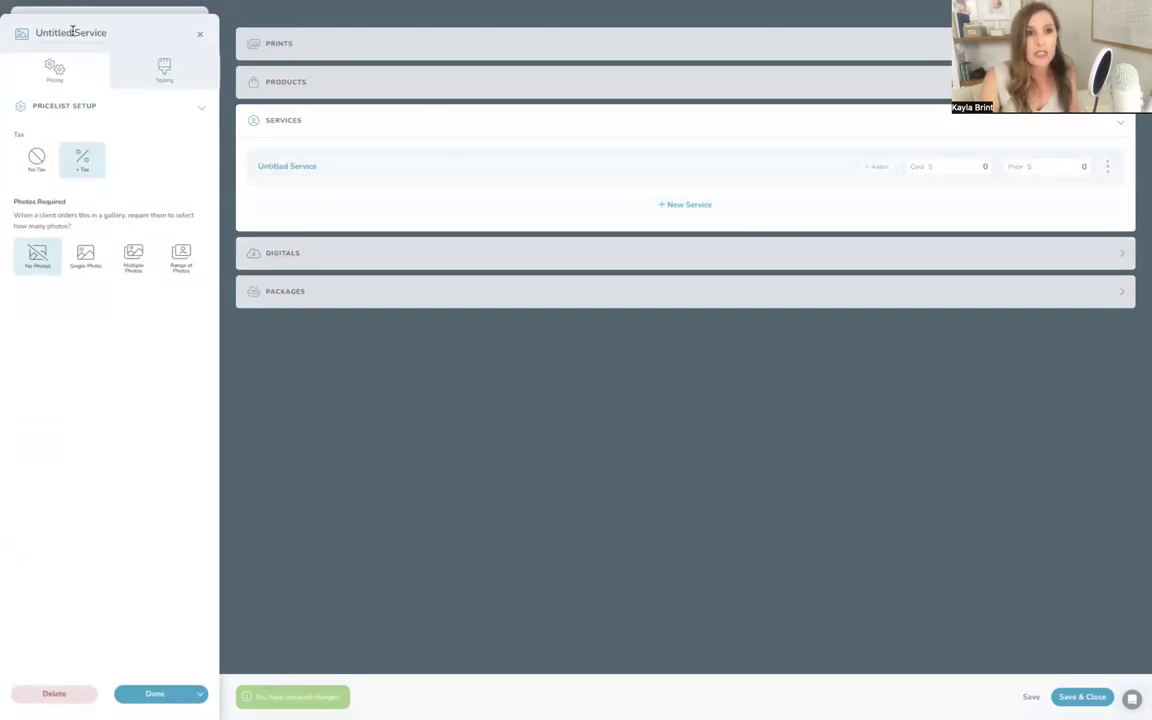
left_click(68, 30)
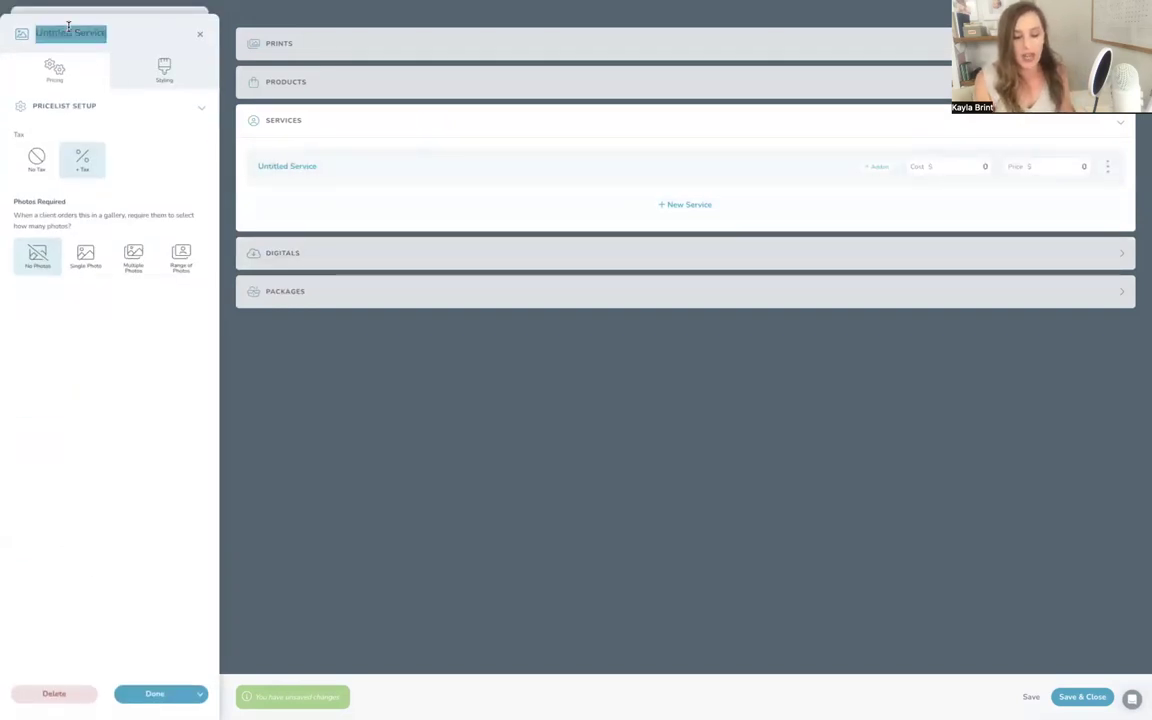
type("Testing Service")
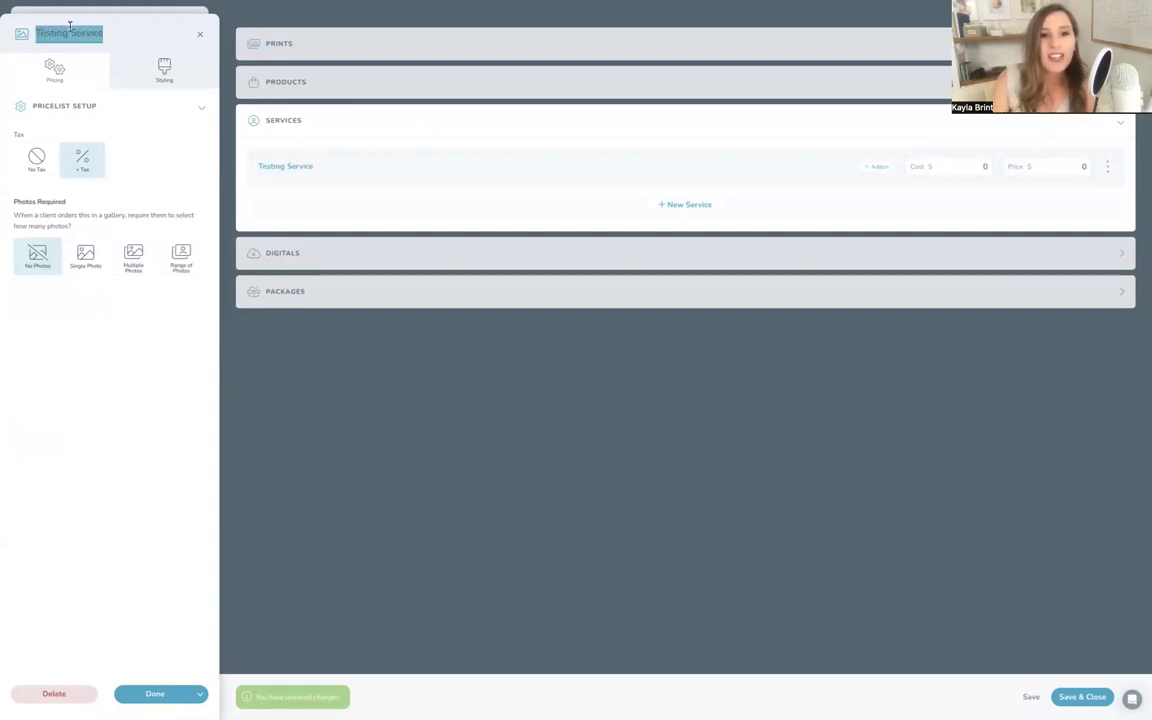
left_click(959, 166)
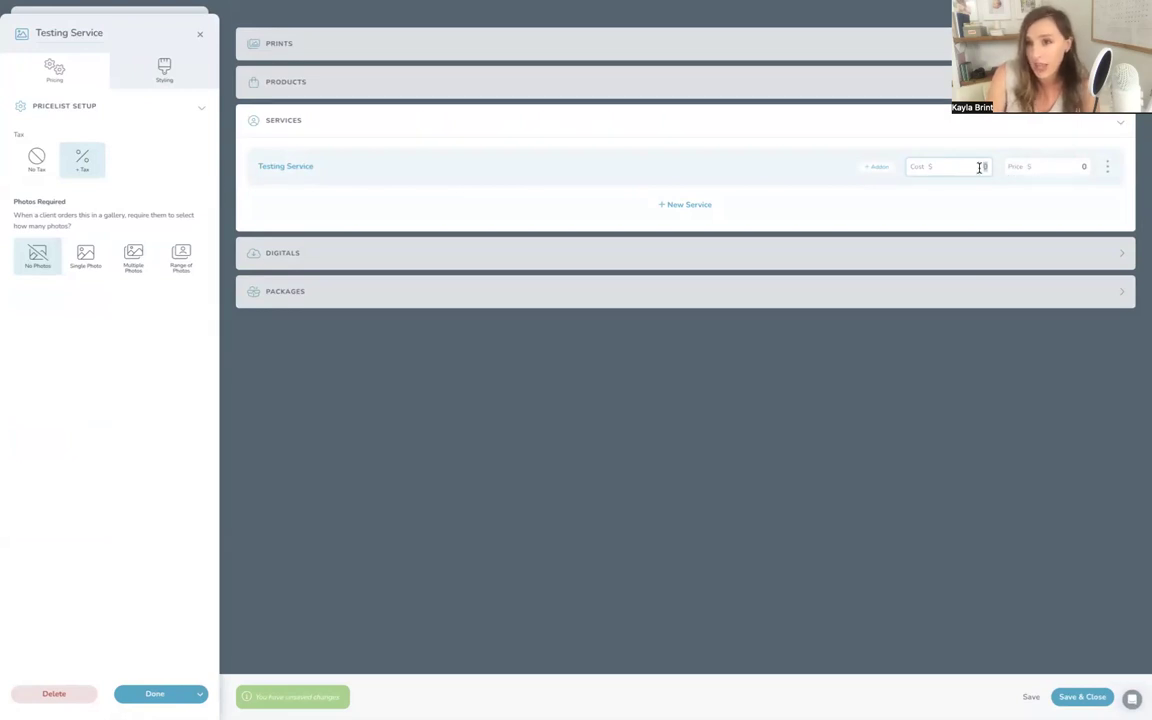
left_click(1061, 166)
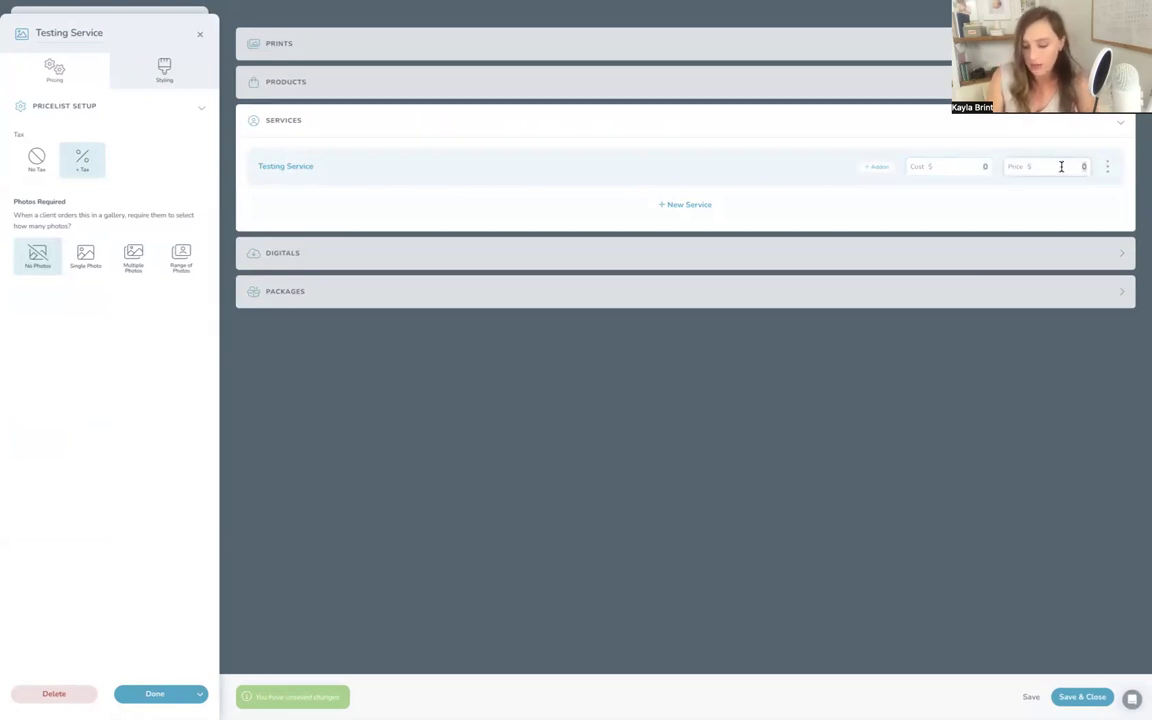
type("500")
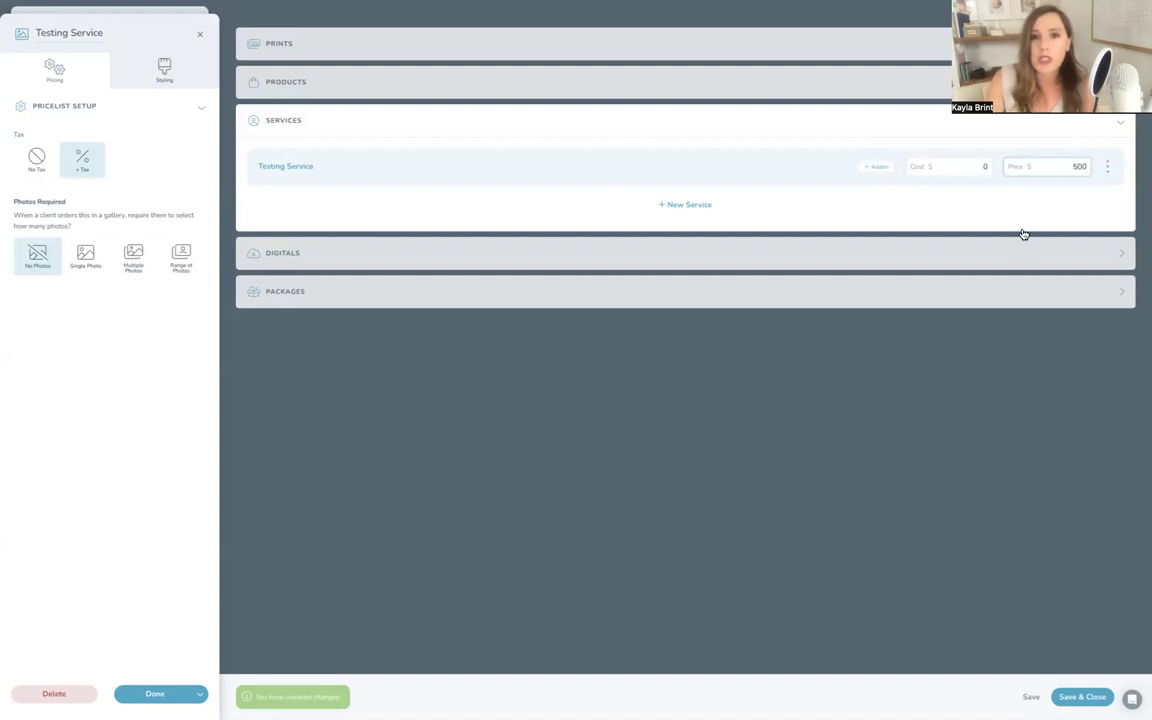
left_click(810, 449)
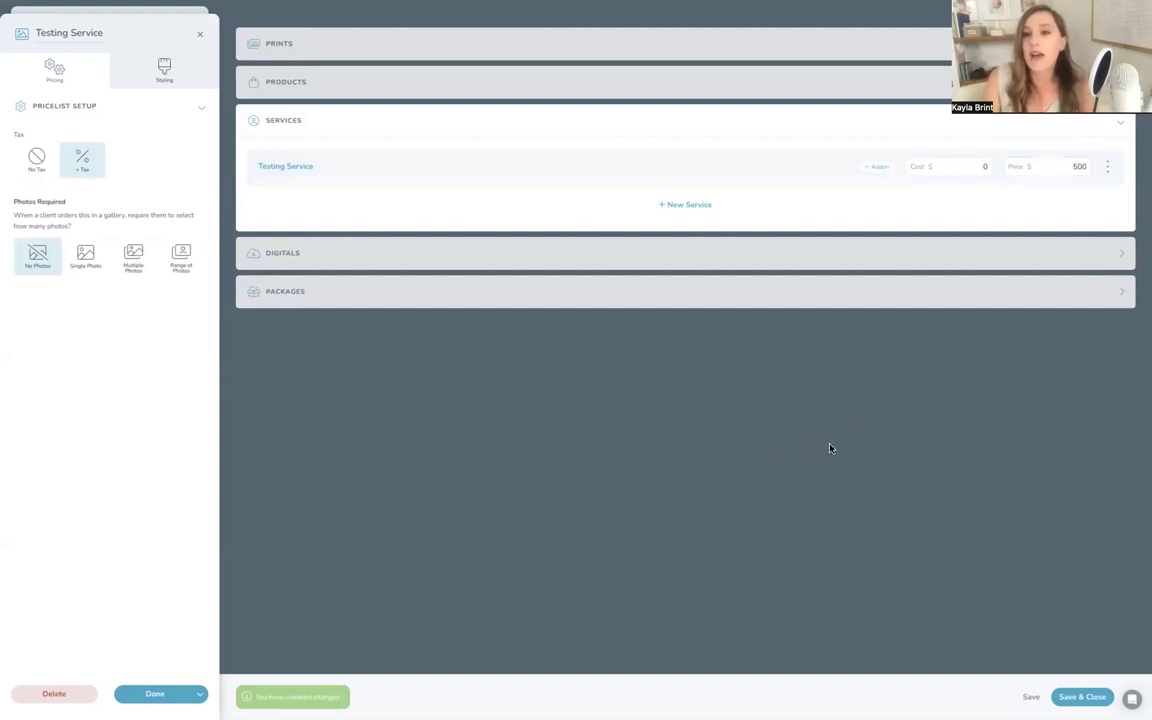
Add another service named "Testing Service 2" and set its price to $750
left_click(674, 205)
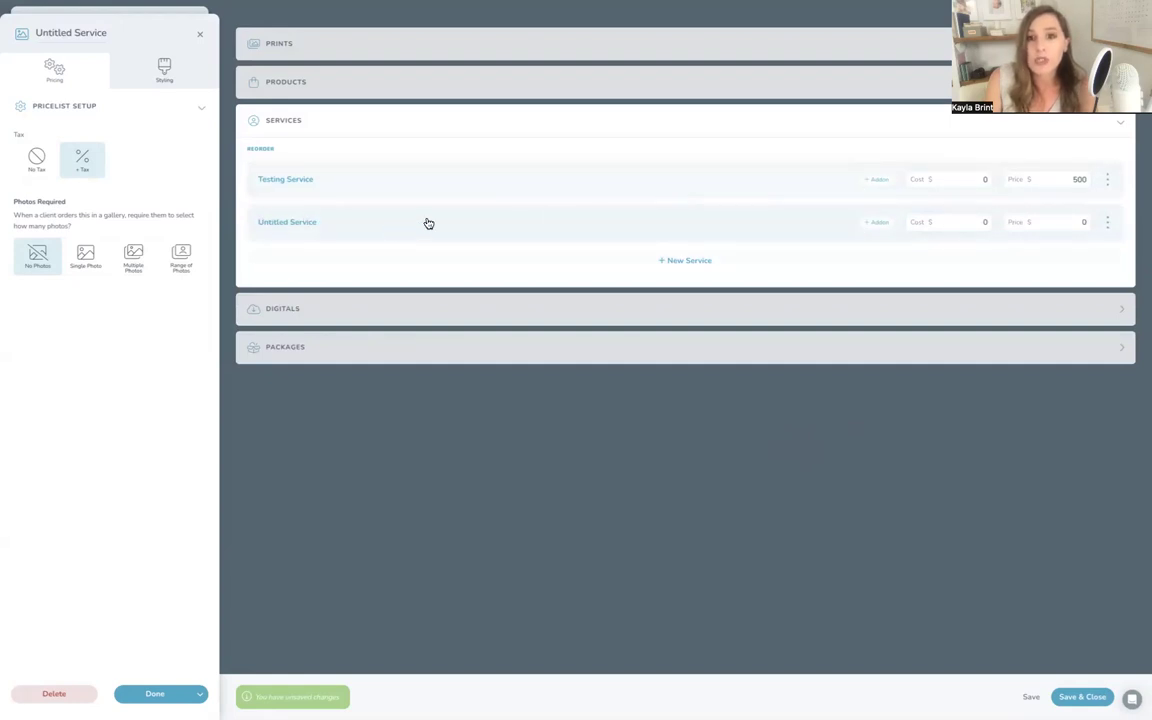
left_click(98, 34)
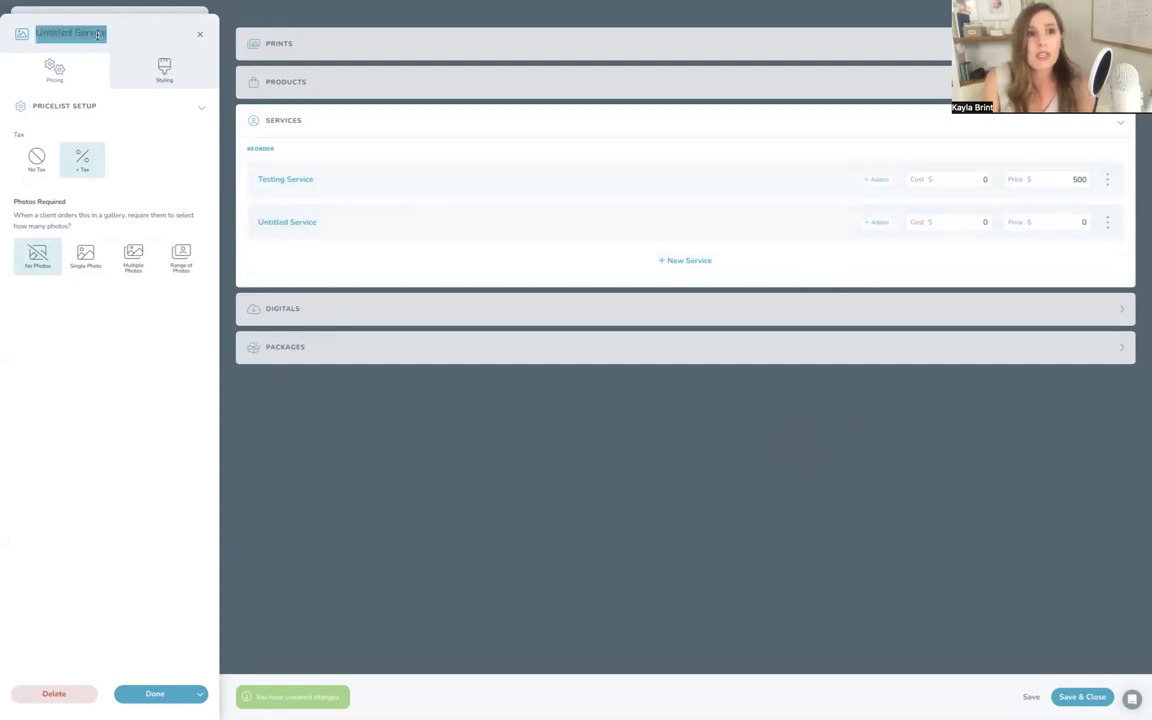
type("Testing Ser")
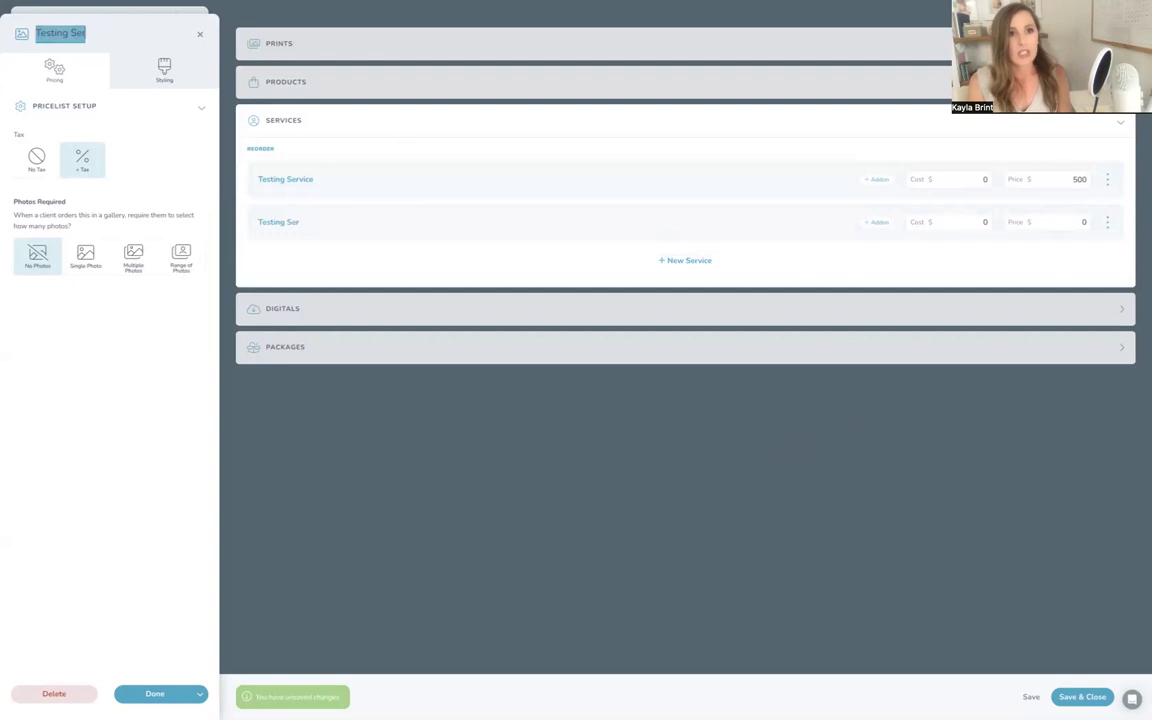
type("vice 2")
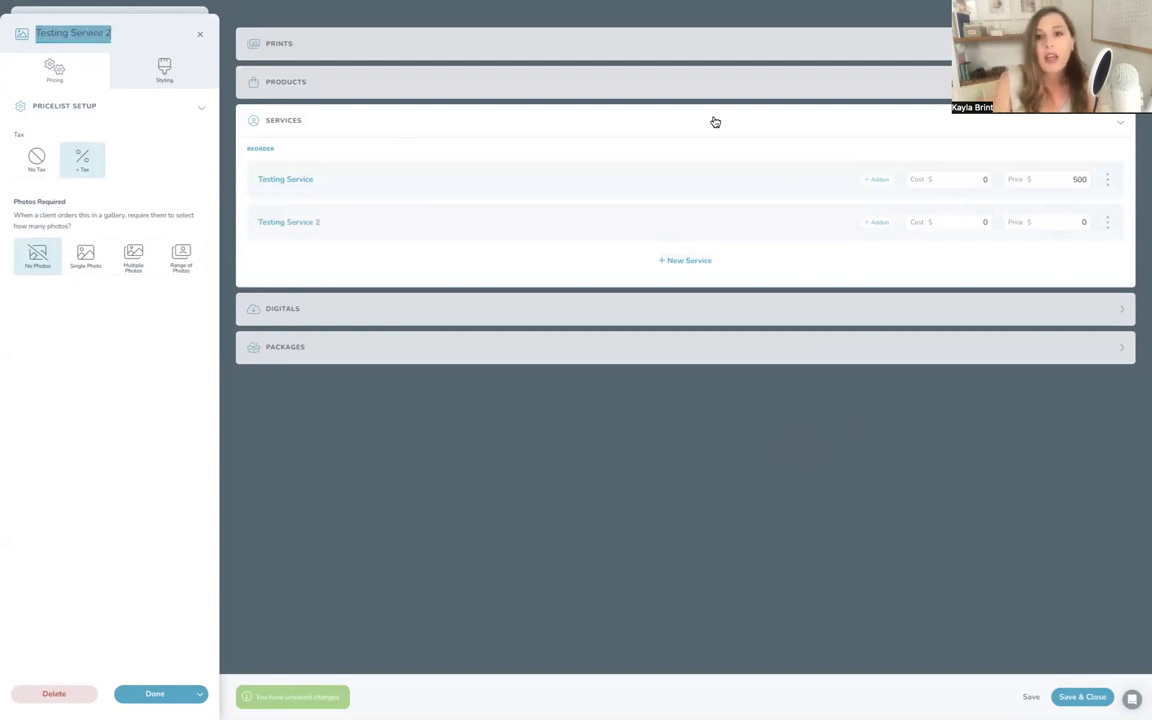
left_click(1054, 223)
key("BackSpace")
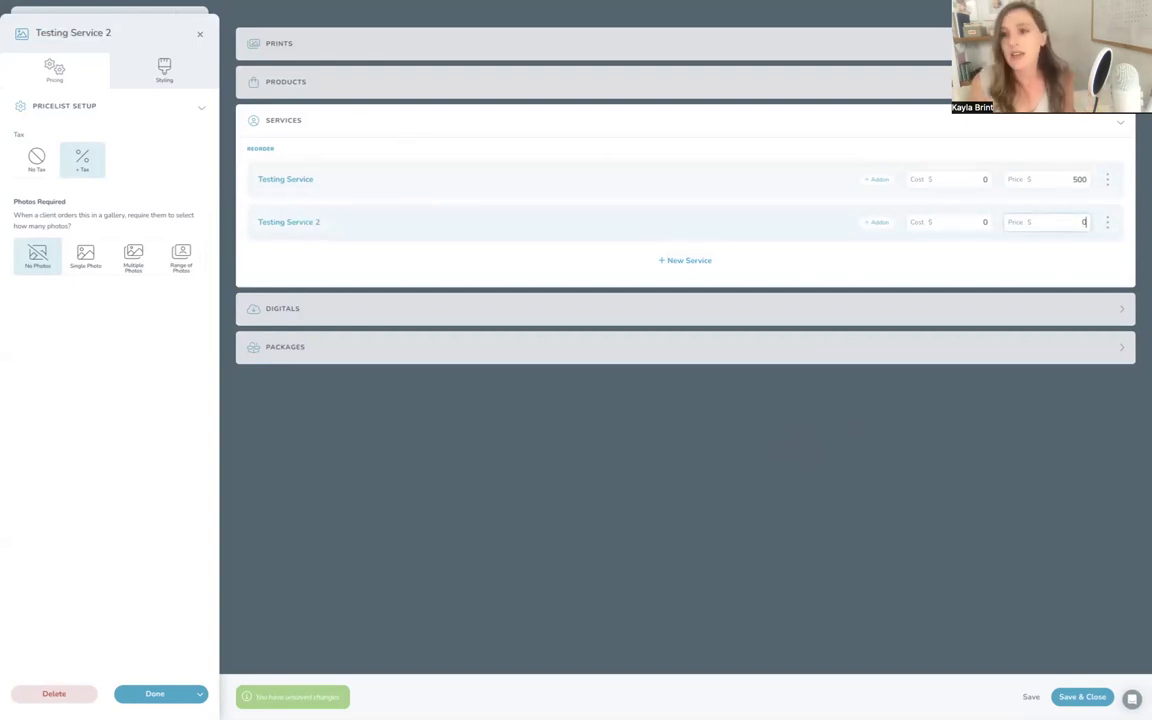
type("750")
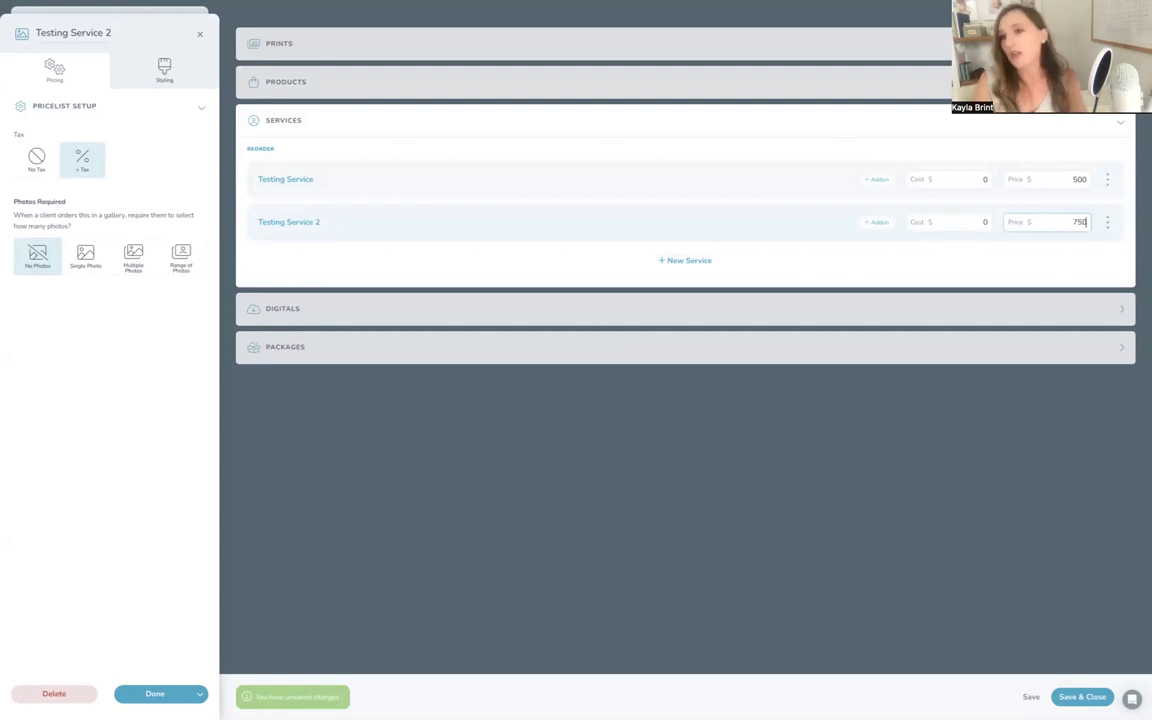
left_click(1034, 447)
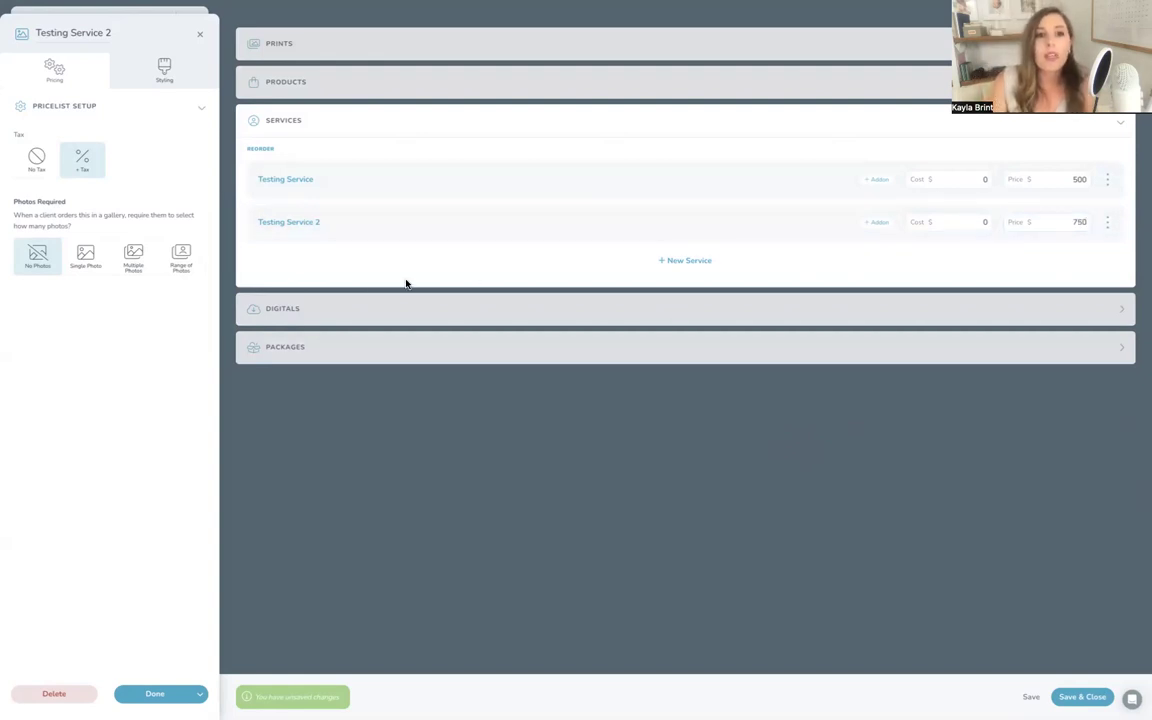
Check the price list's digitals and packages, name the list "Testing Price List", and save and close it
left_click(360, 316)
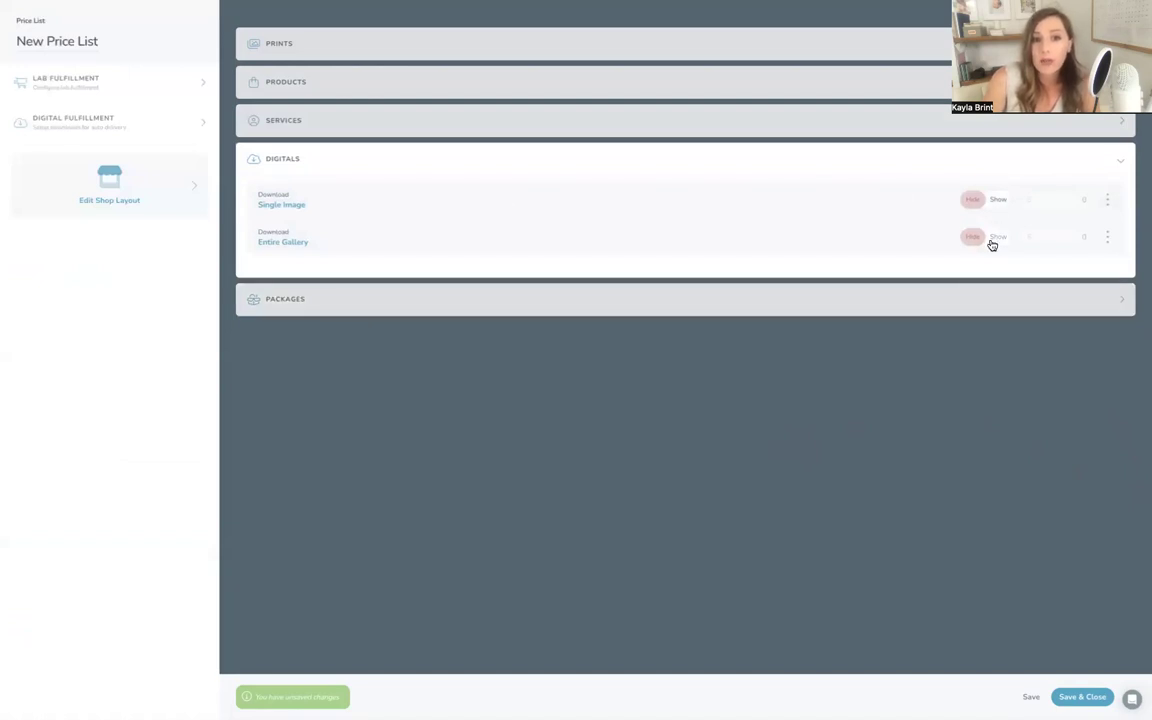
left_click(562, 316)
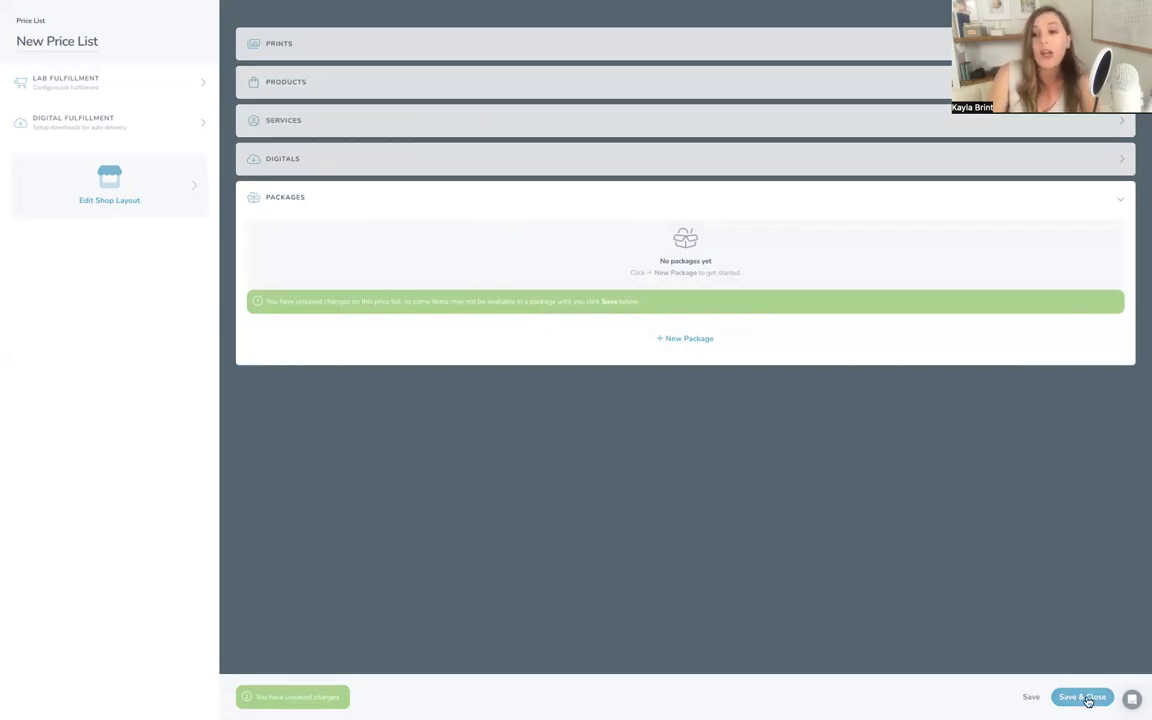
left_click(89, 40)
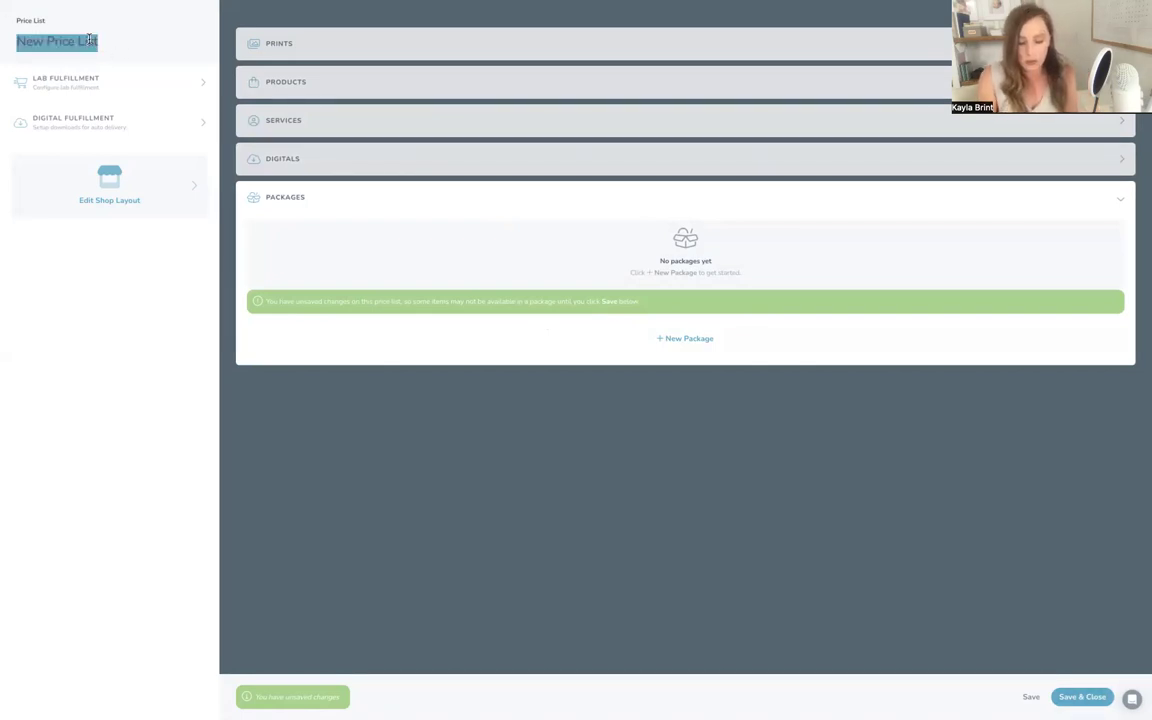
type("Testing Price")
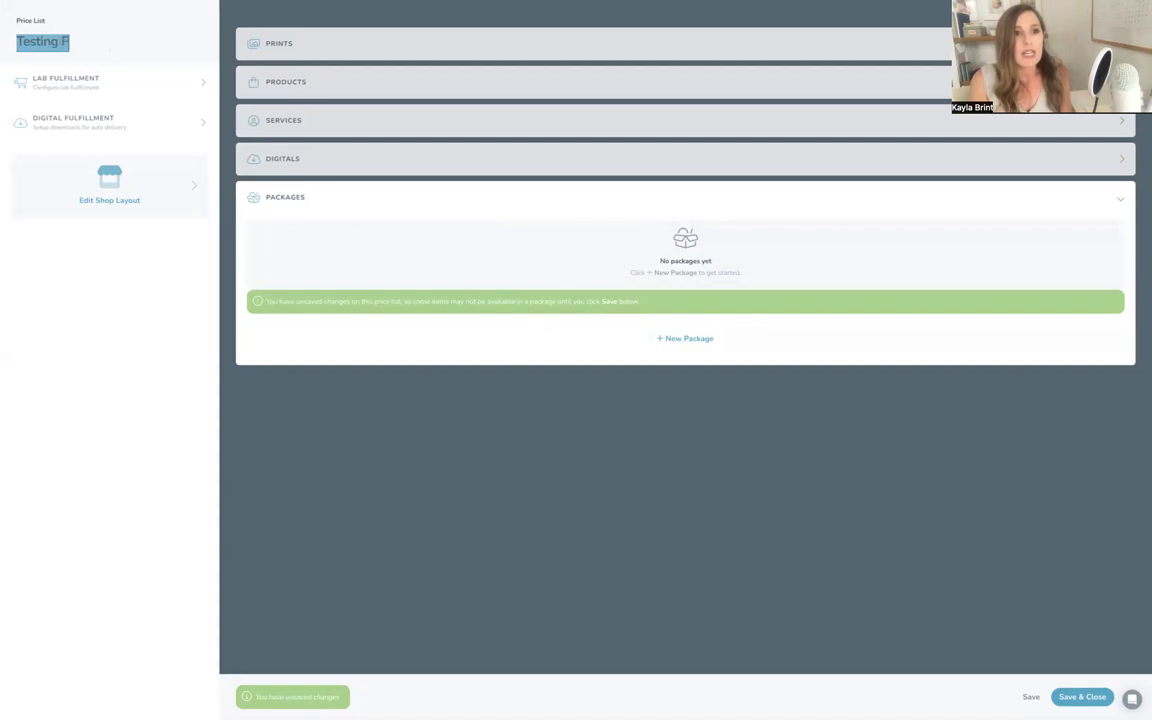
type(" List")
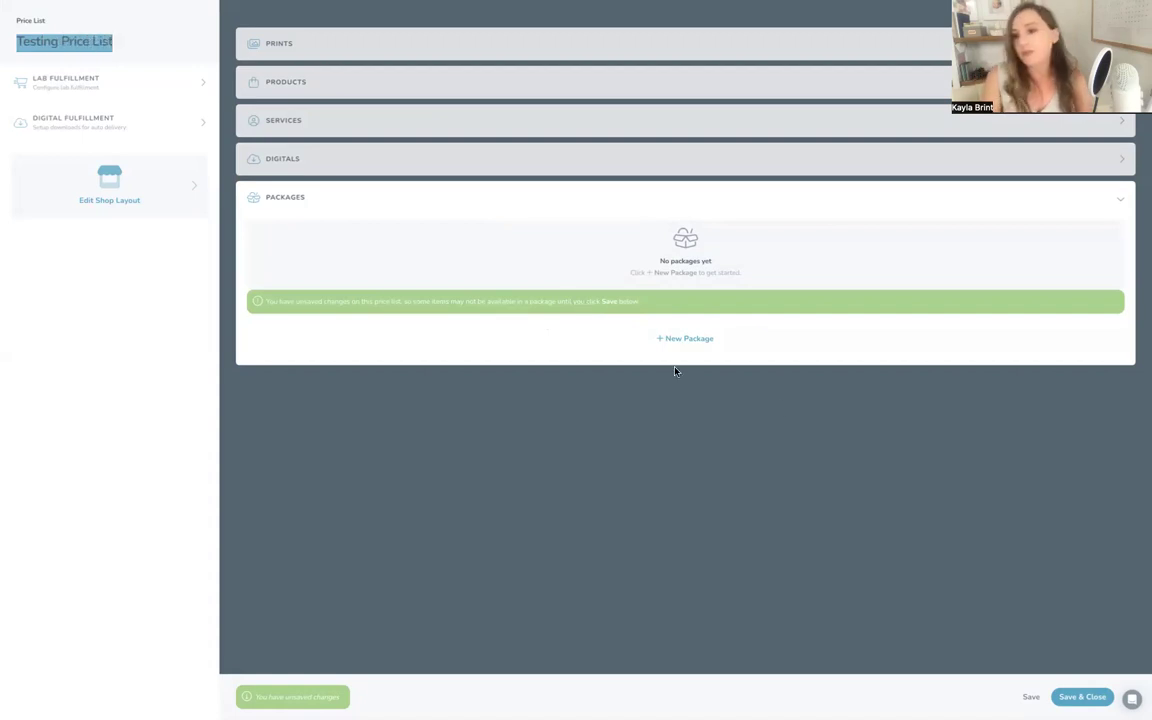
left_click(1101, 699)
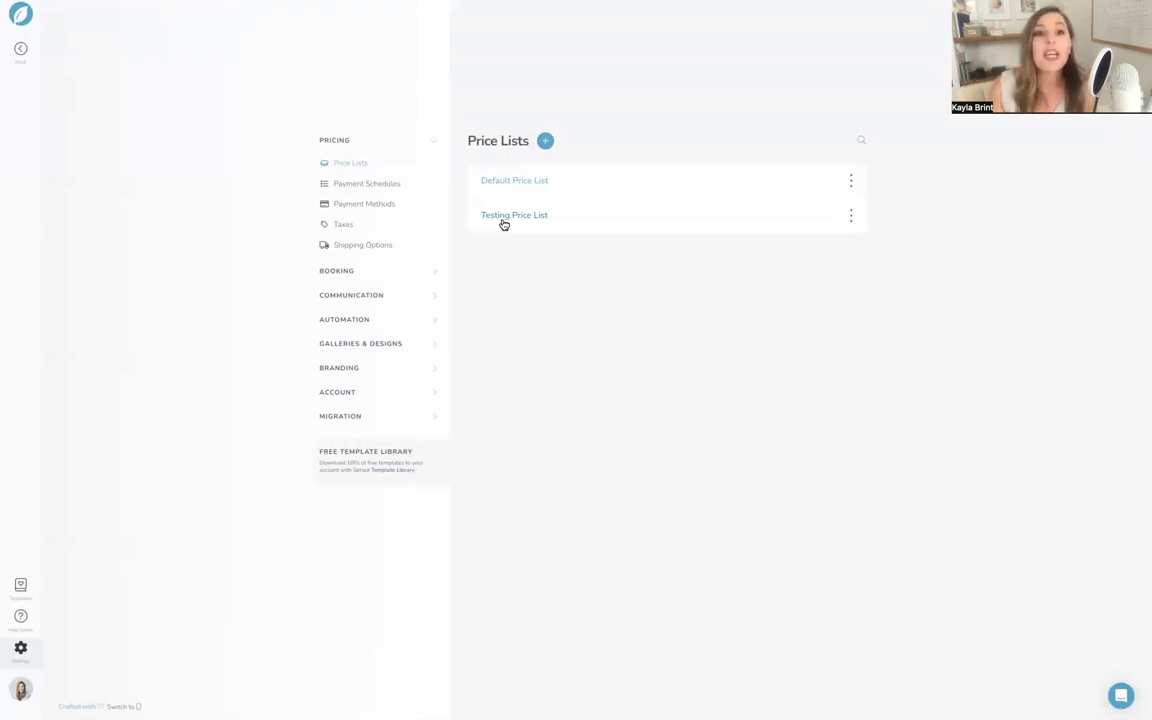
Open the contract templates in the booking settings
left_click(372, 280)
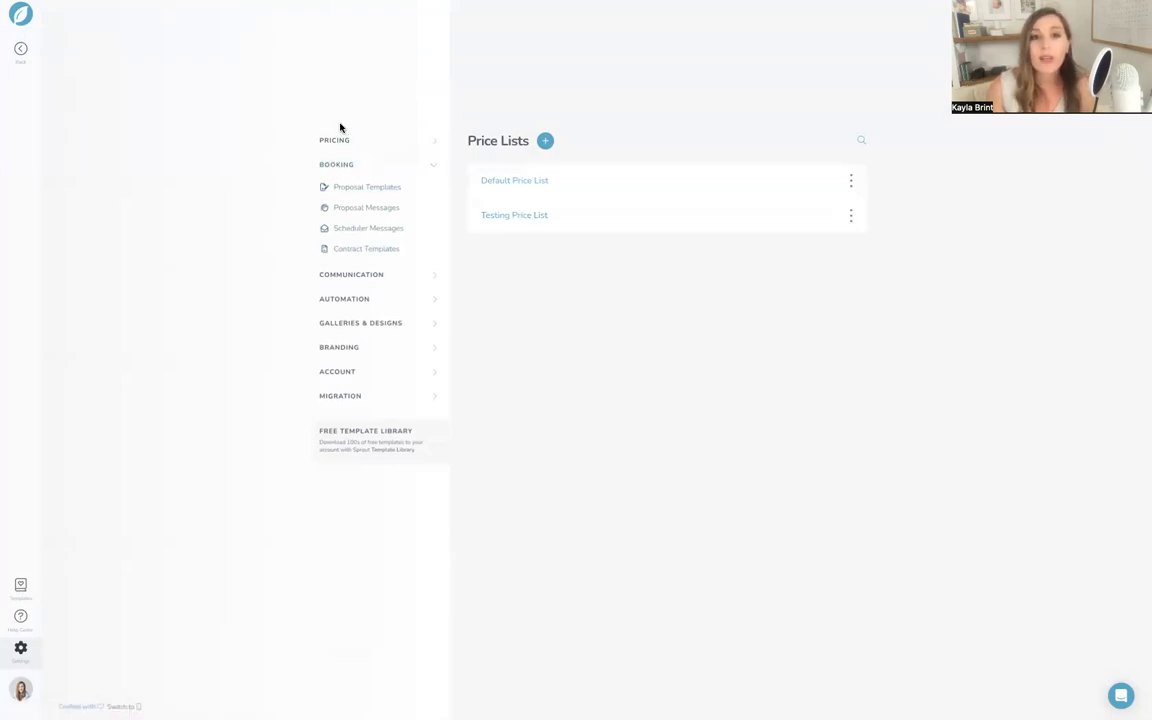
left_click(343, 256)
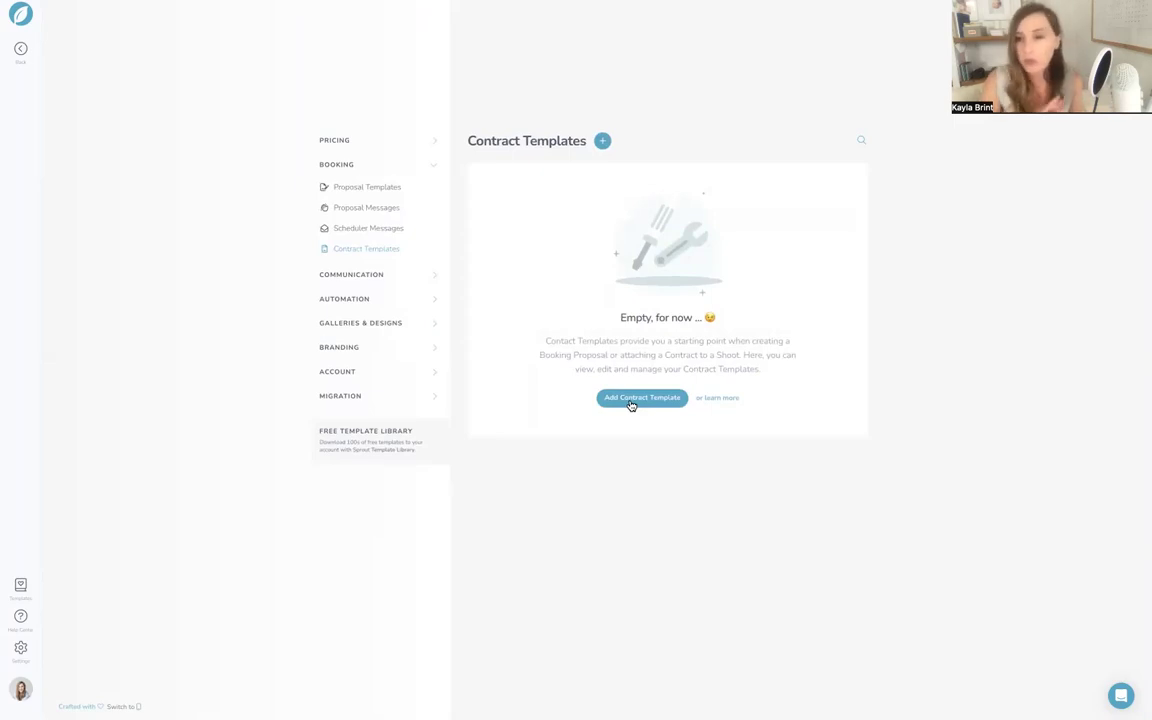
left_click(632, 404)
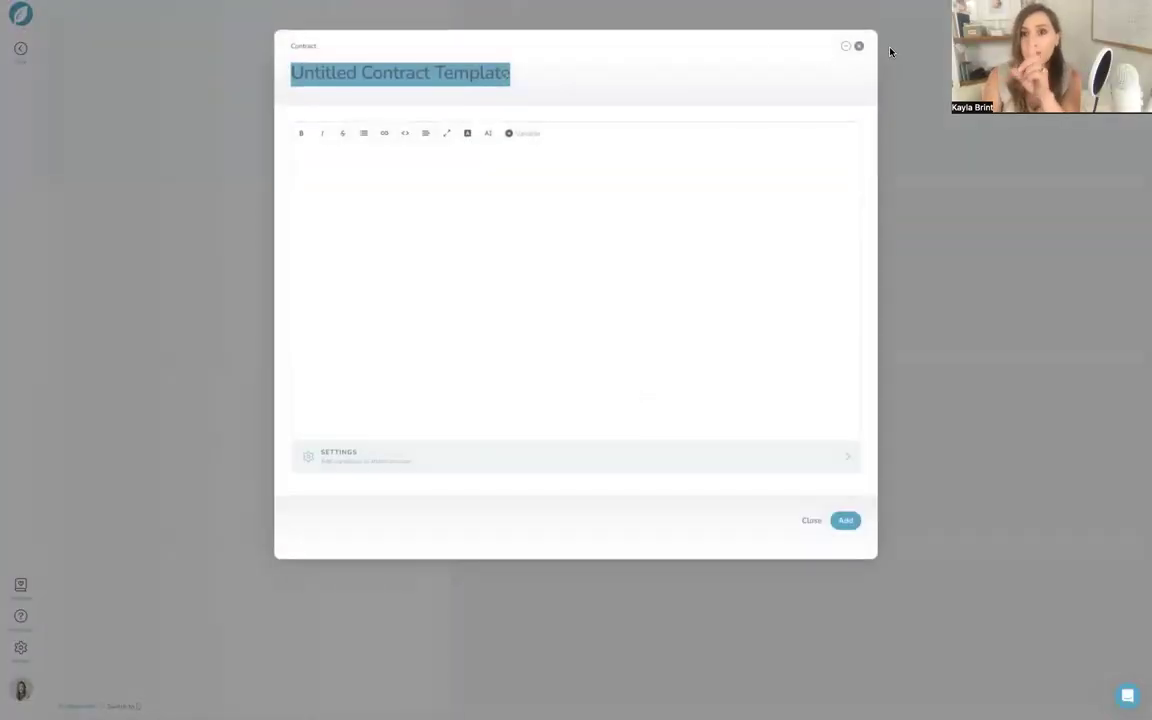
left_click(859, 44)
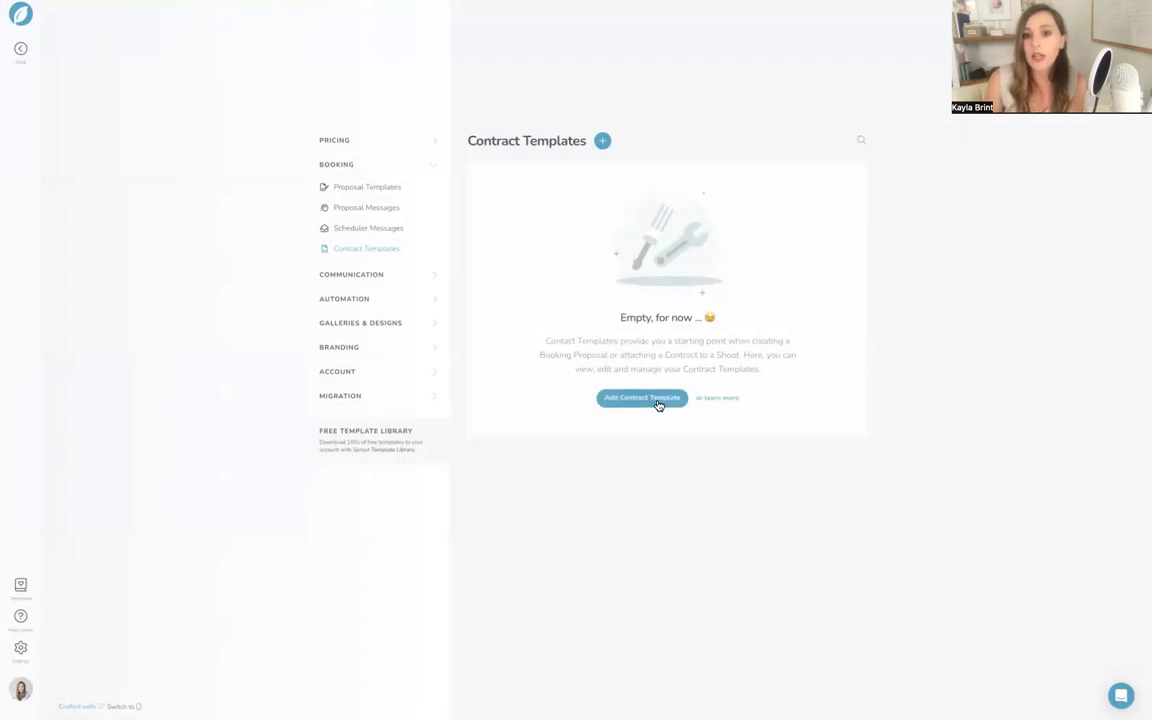
left_click(658, 403)
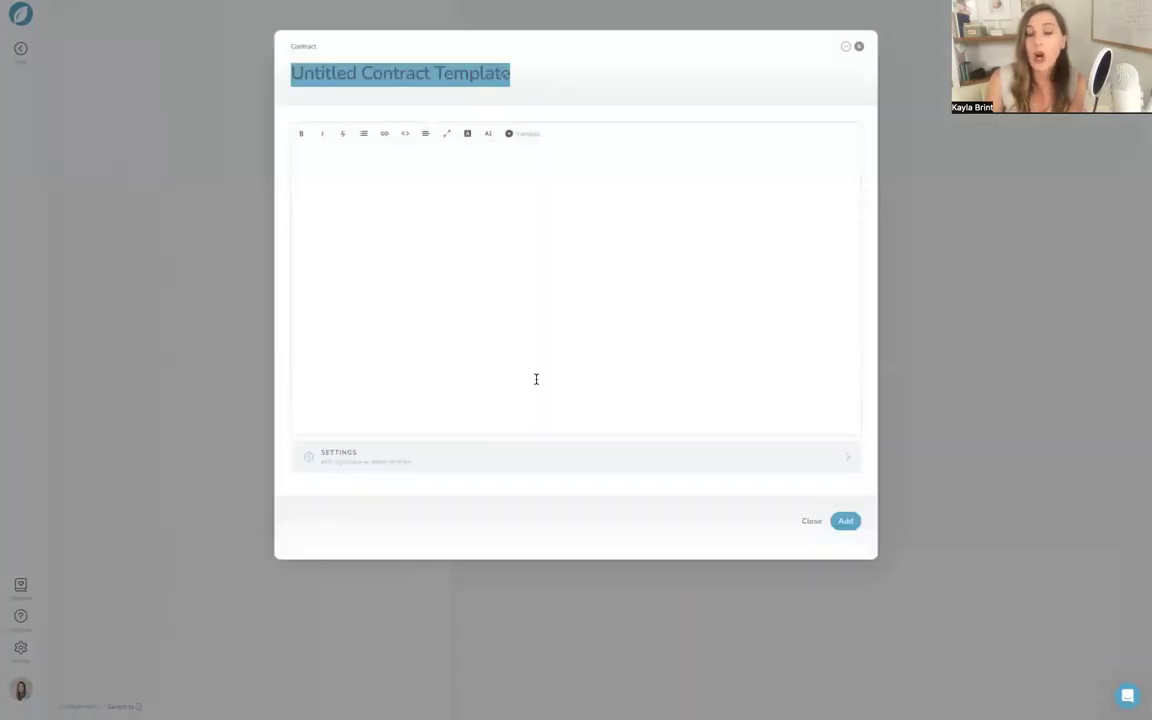
left_click(858, 46)
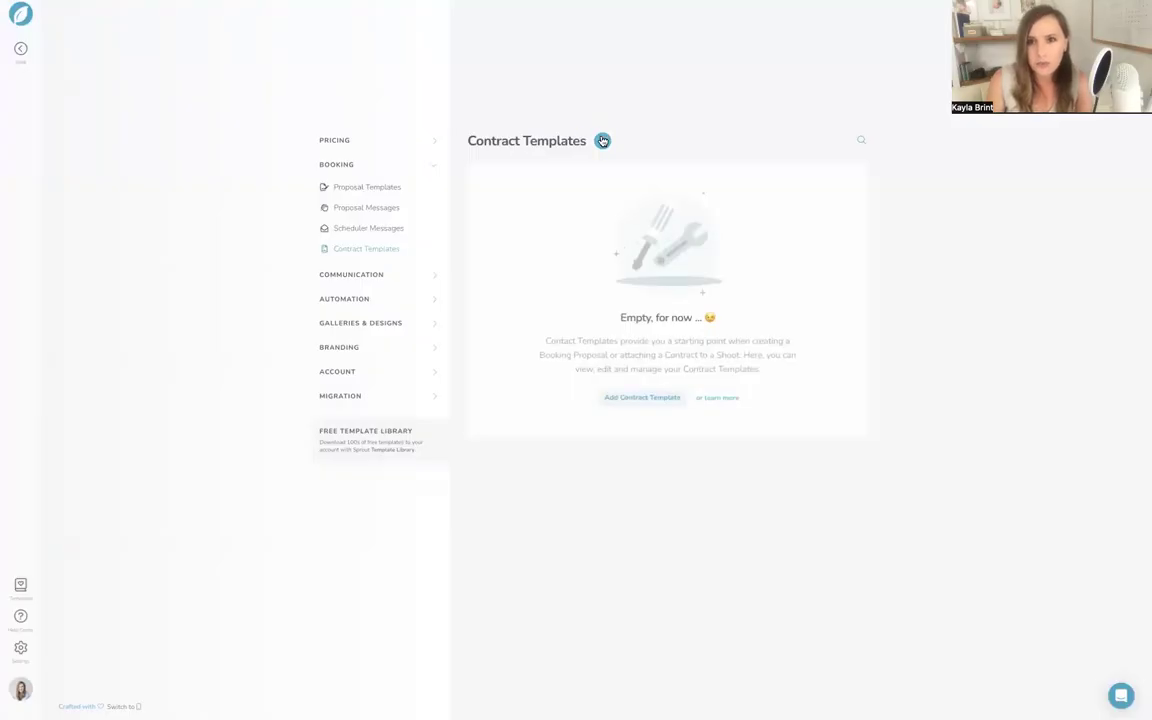
Open the preview of the "Portrait Contract - Sample Outline" template from the contract template library
left_click(602, 141)
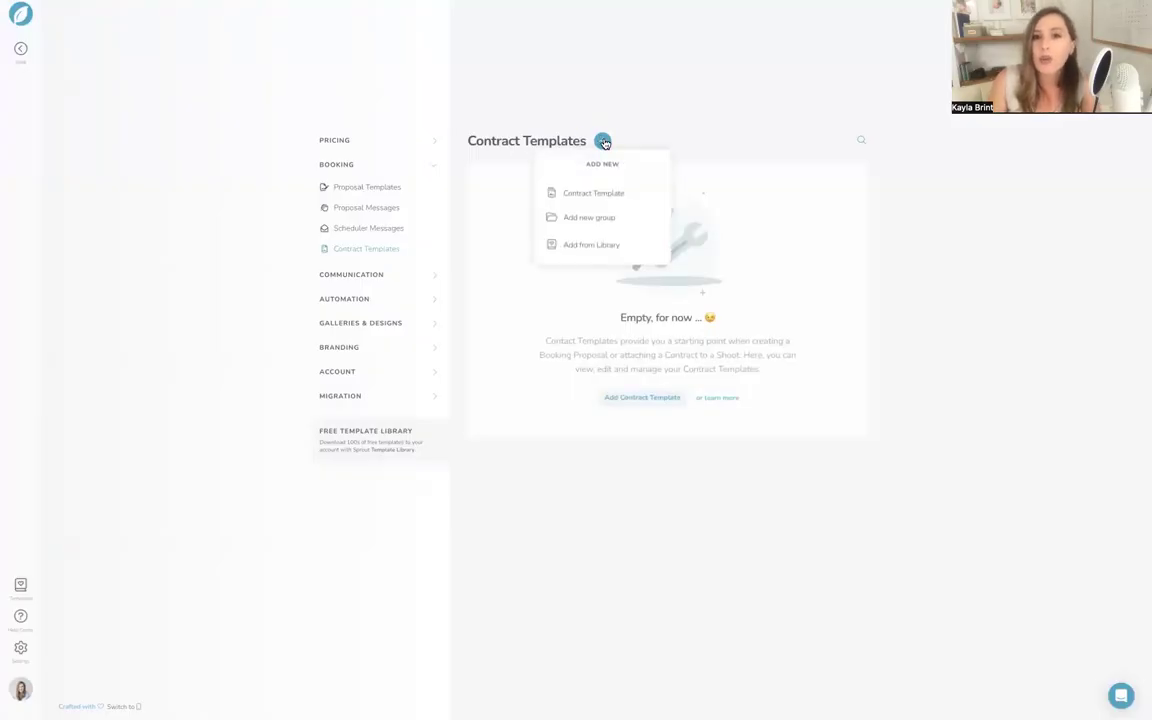
left_click(591, 246)
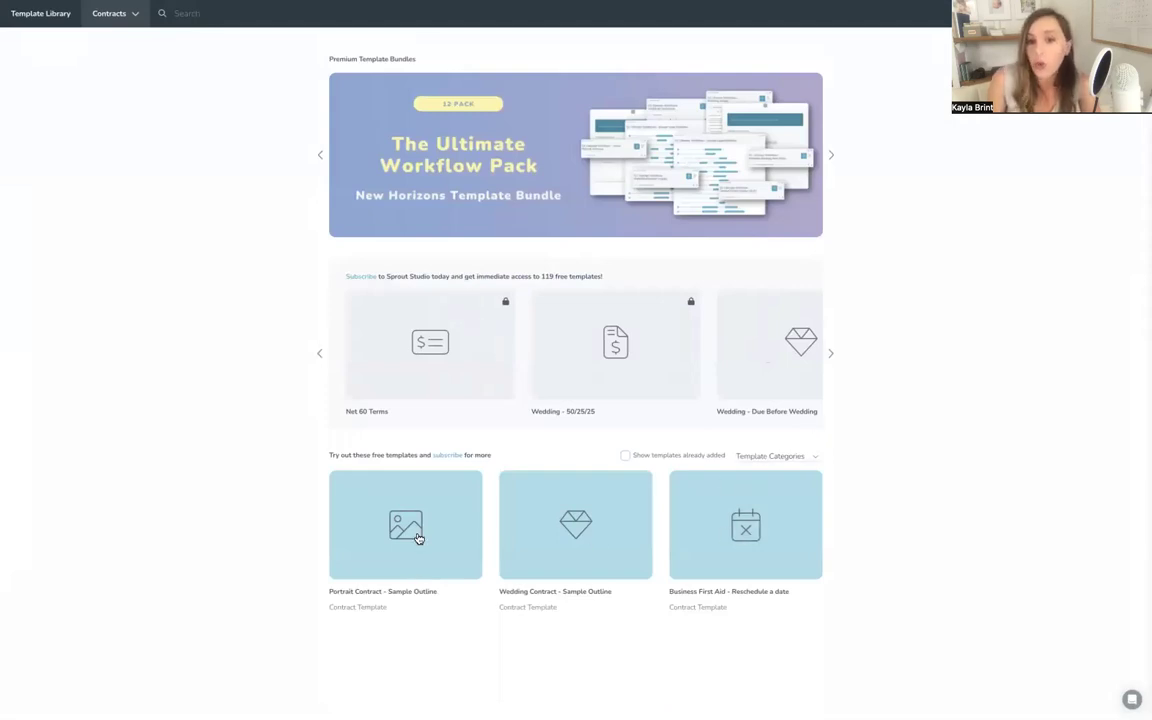
left_click(418, 539)
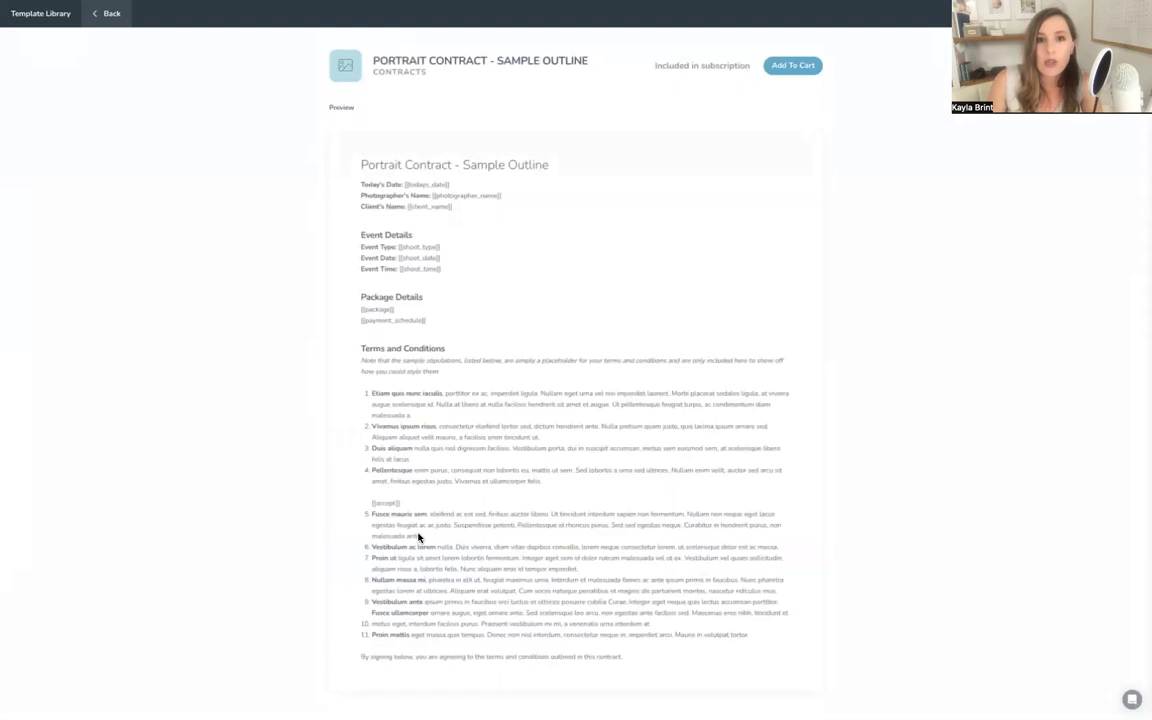
Add the "Portrait Contract - Sample Outline" template to the cart and download it into the account
left_click(797, 67)
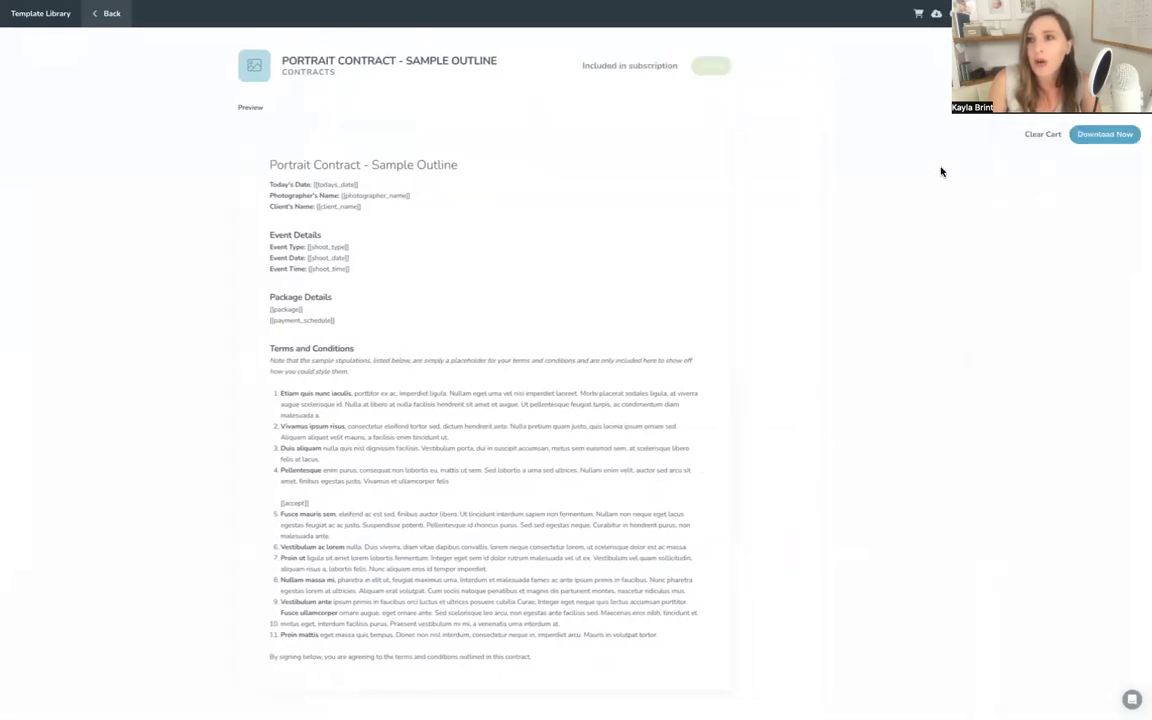
left_click(1103, 134)
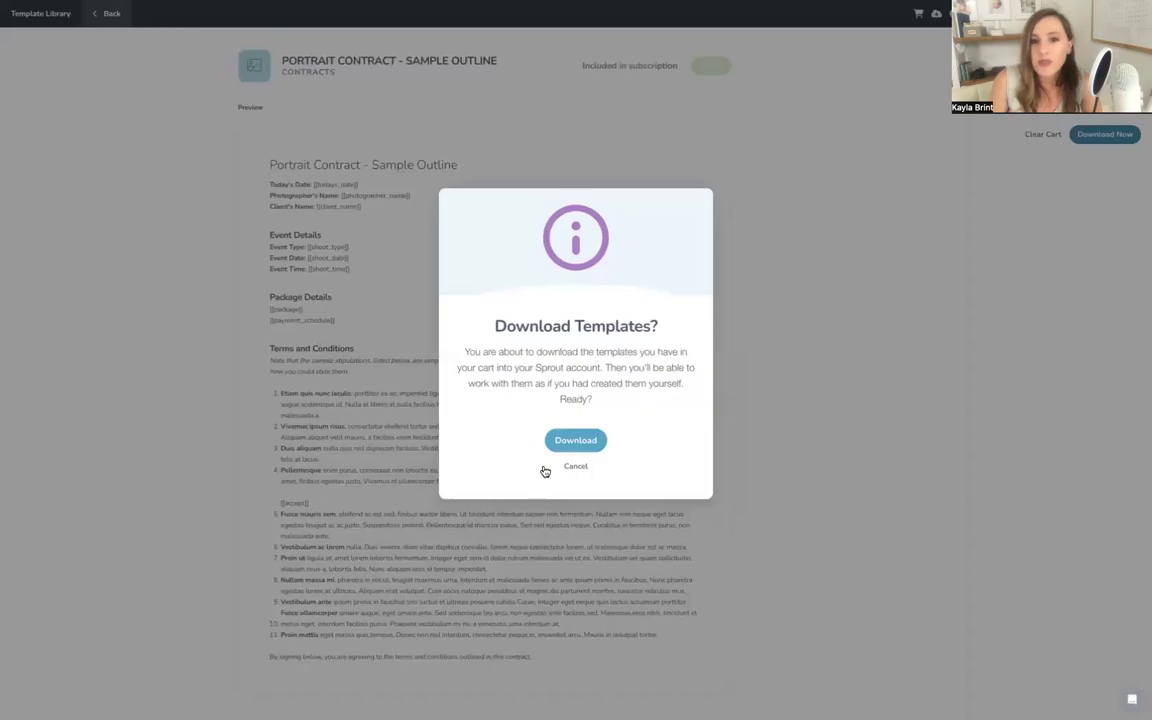
left_click(576, 440)
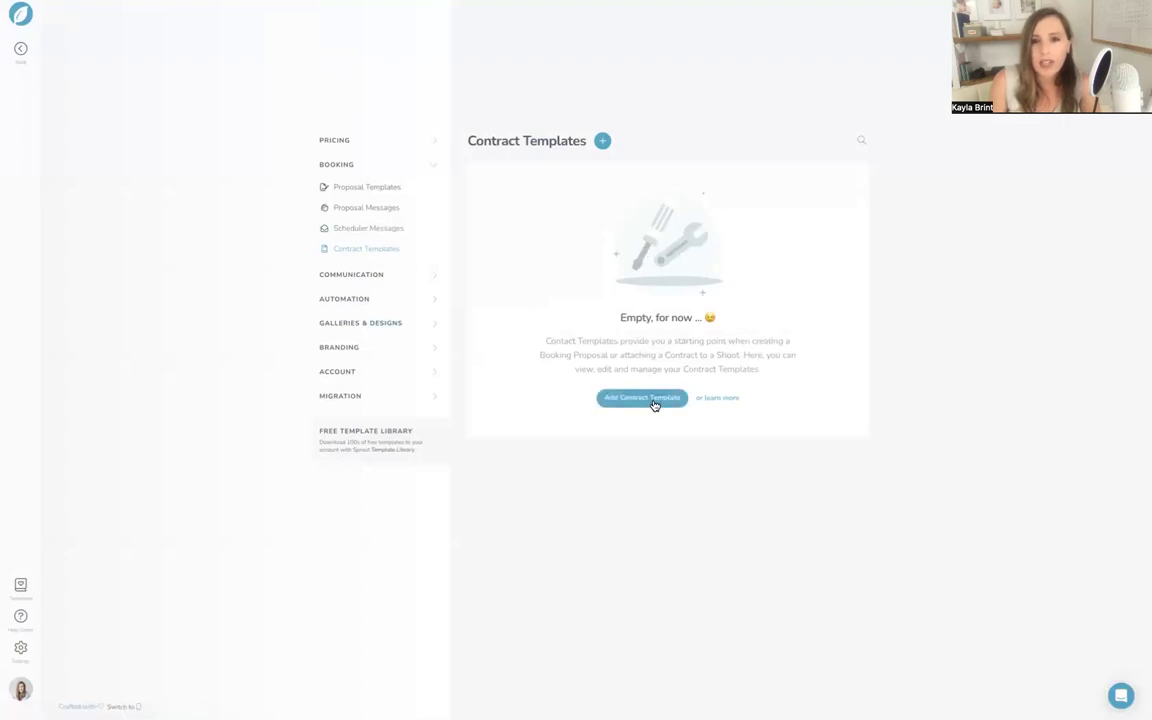
Reopen the contract template library, look through the available template types, and return to the contract templates
left_click(601, 146)
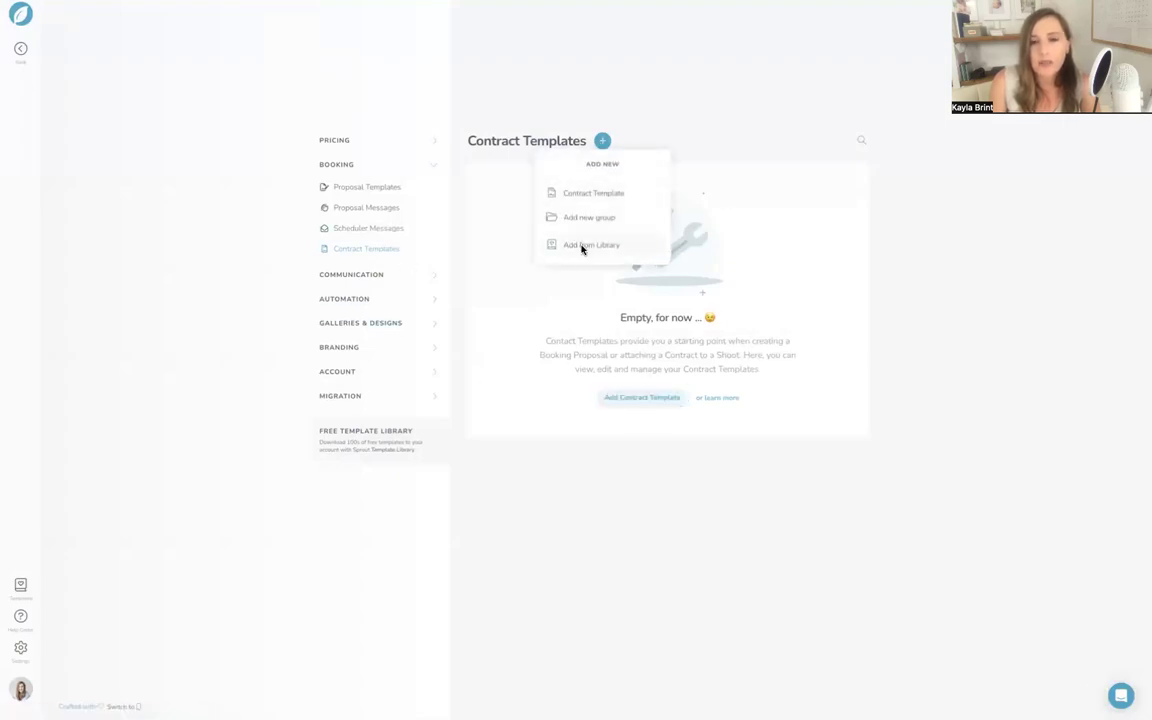
left_click(582, 248)
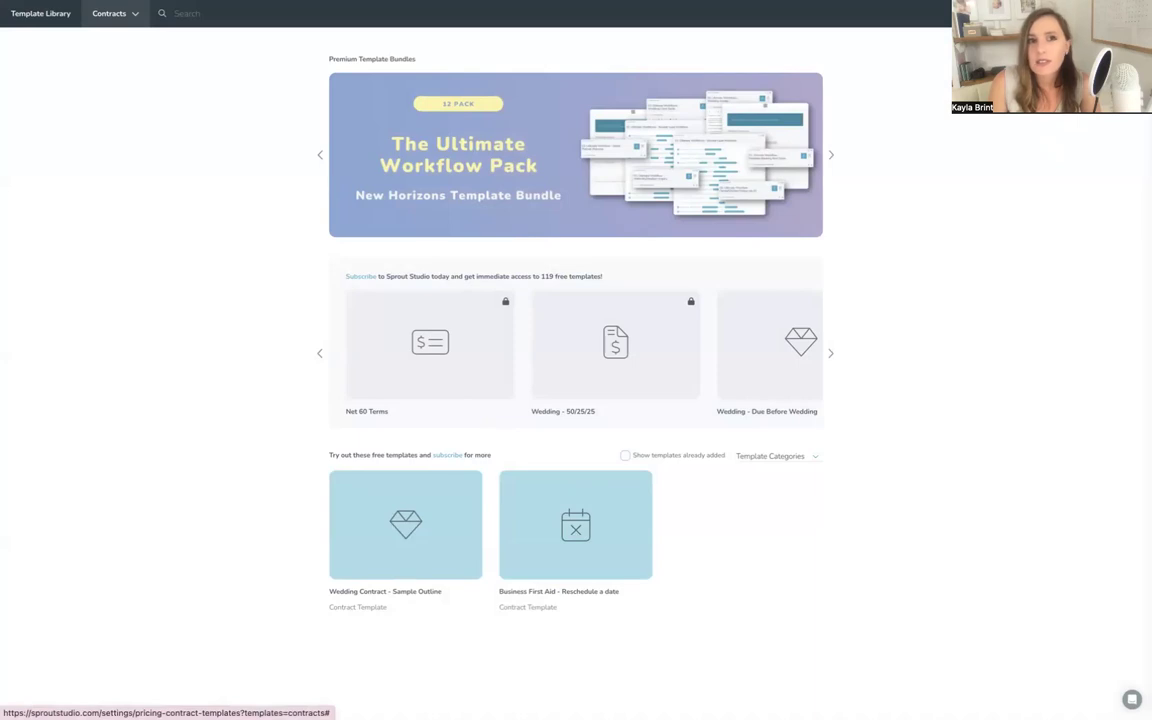
left_click(118, 14)
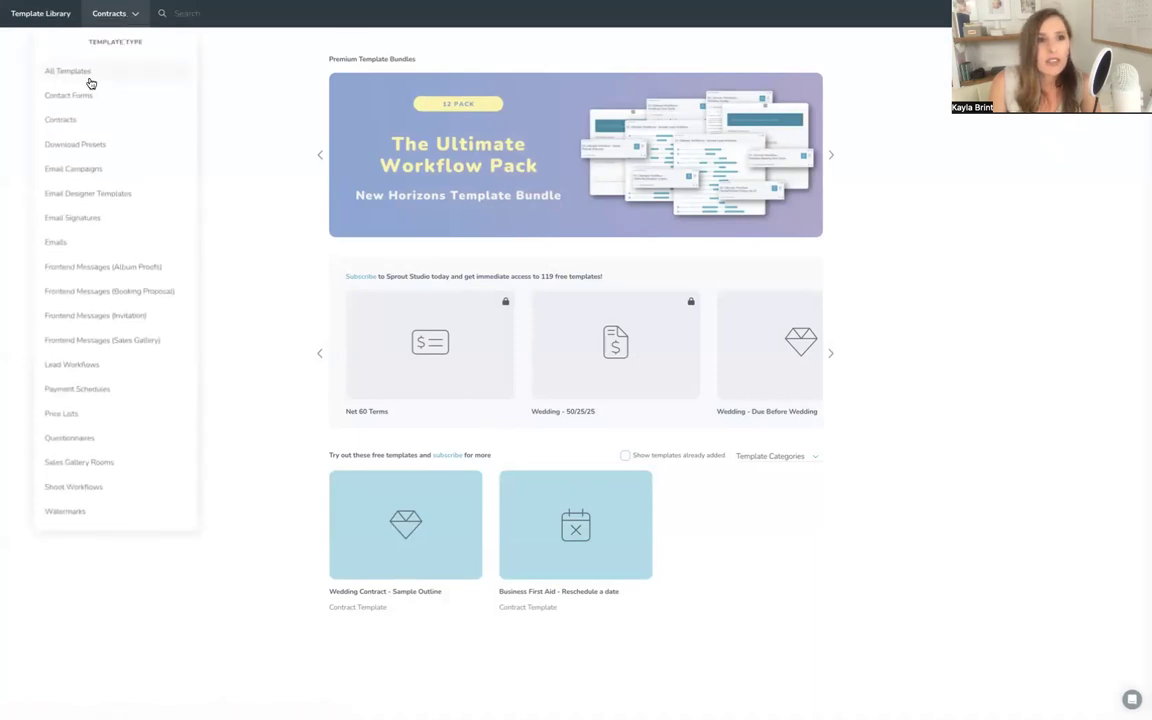
left_click(62, 8)
left_click(290, 89)
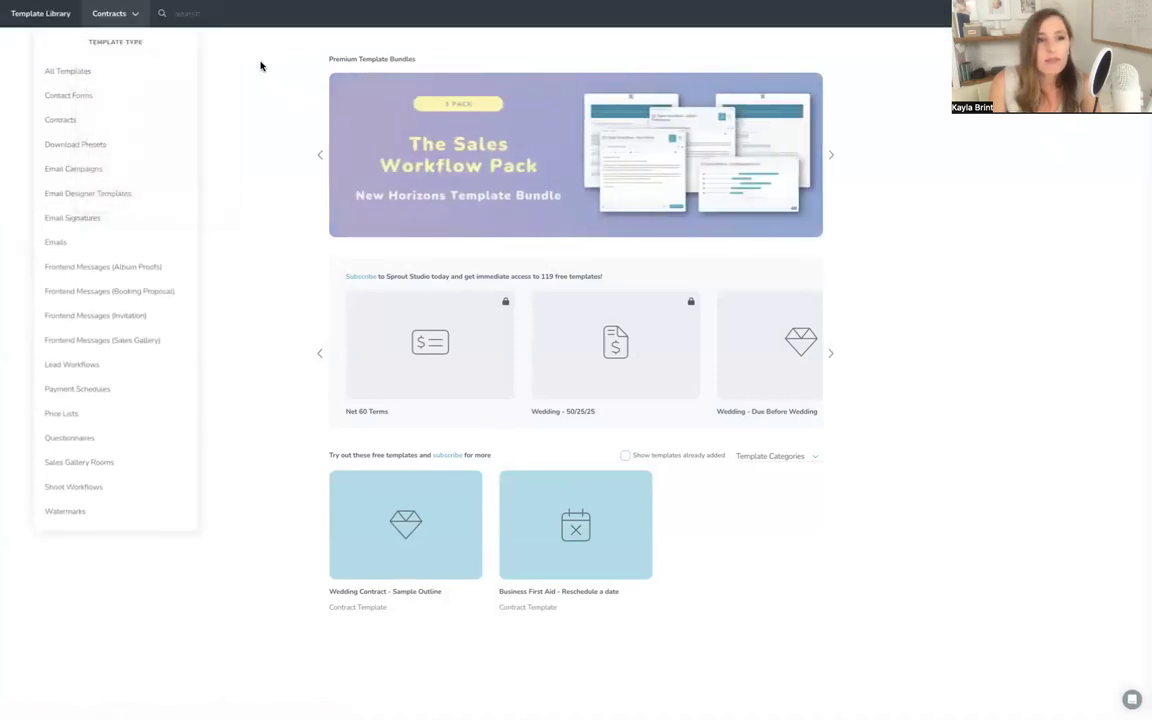
left_click(41, 16)
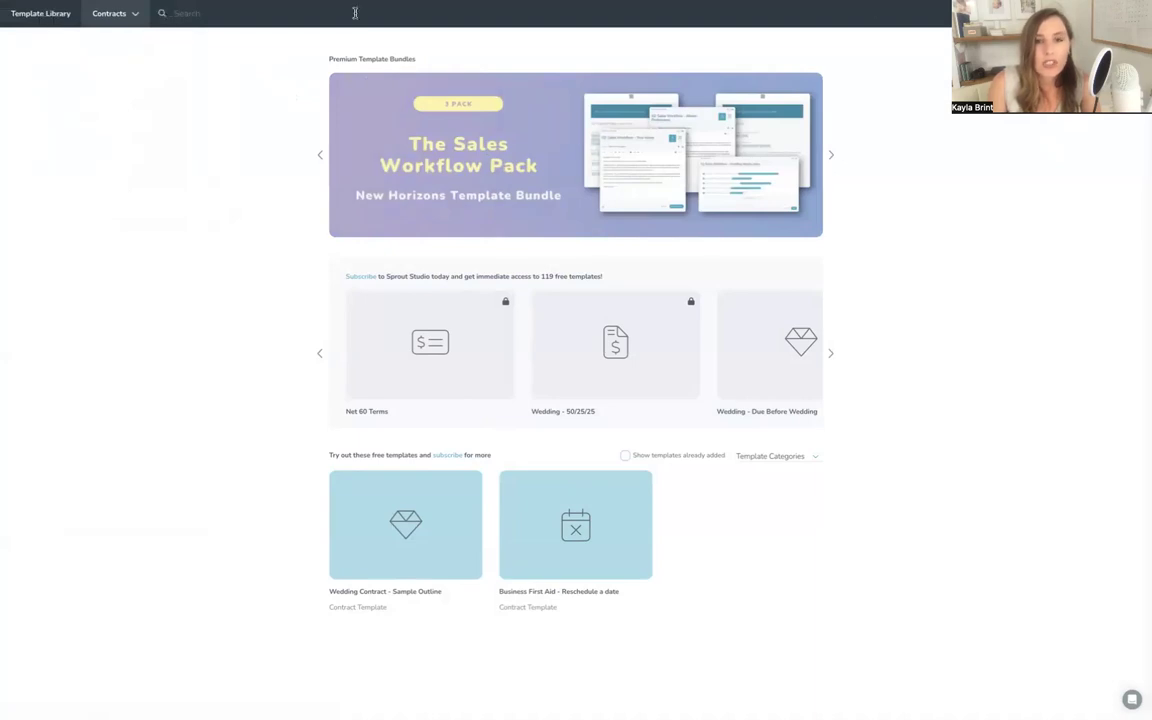
left_click(1135, 14)
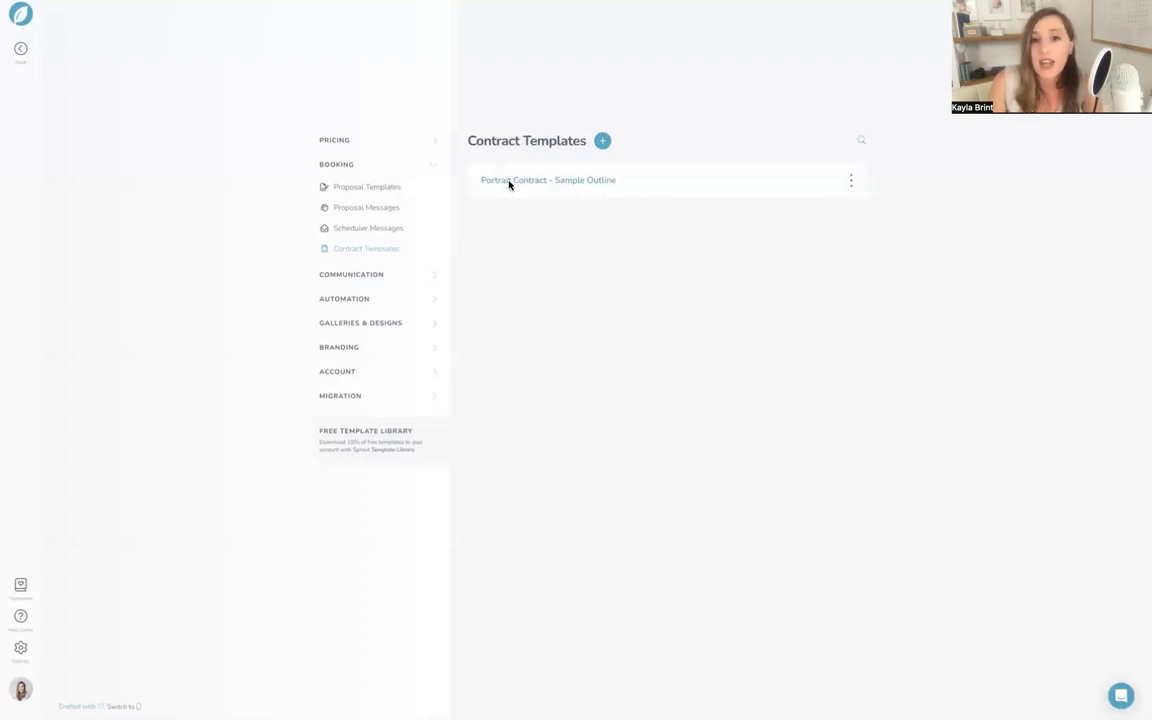
Open the downloaded portrait contract, review its variables, package details and terms and conditions, and update it
left_click(577, 182)
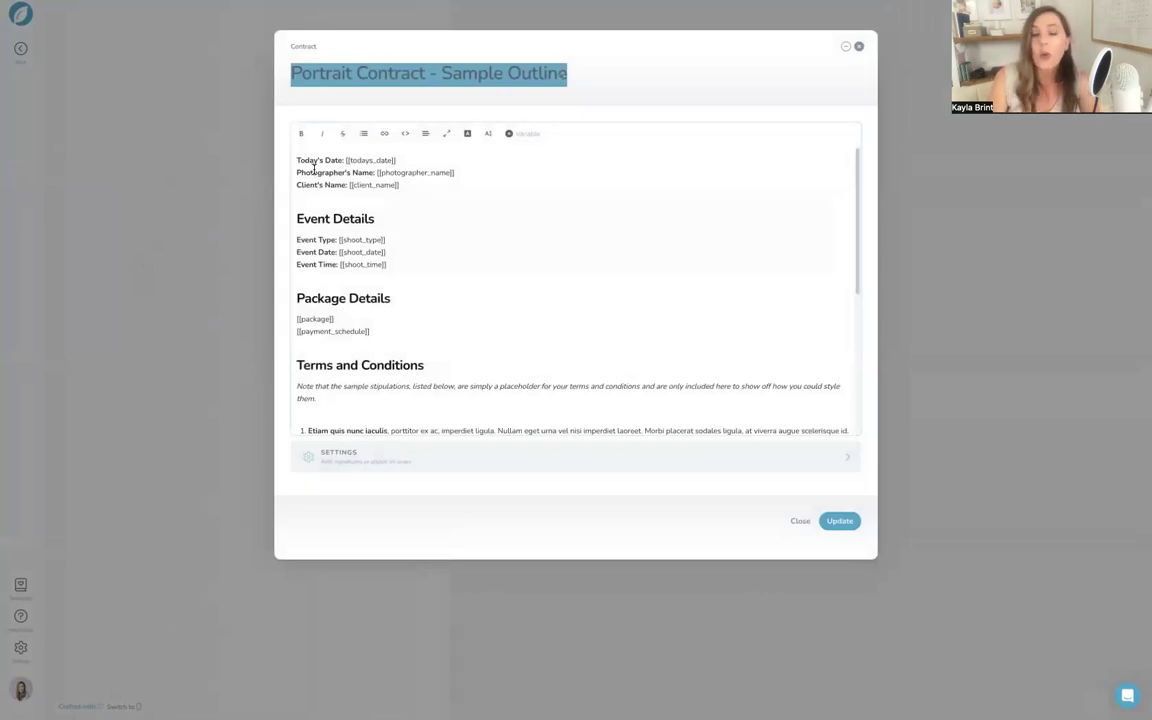
left_click_drag(300, 163, 424, 386)
left_click_drag(363, 319, 356, 335)
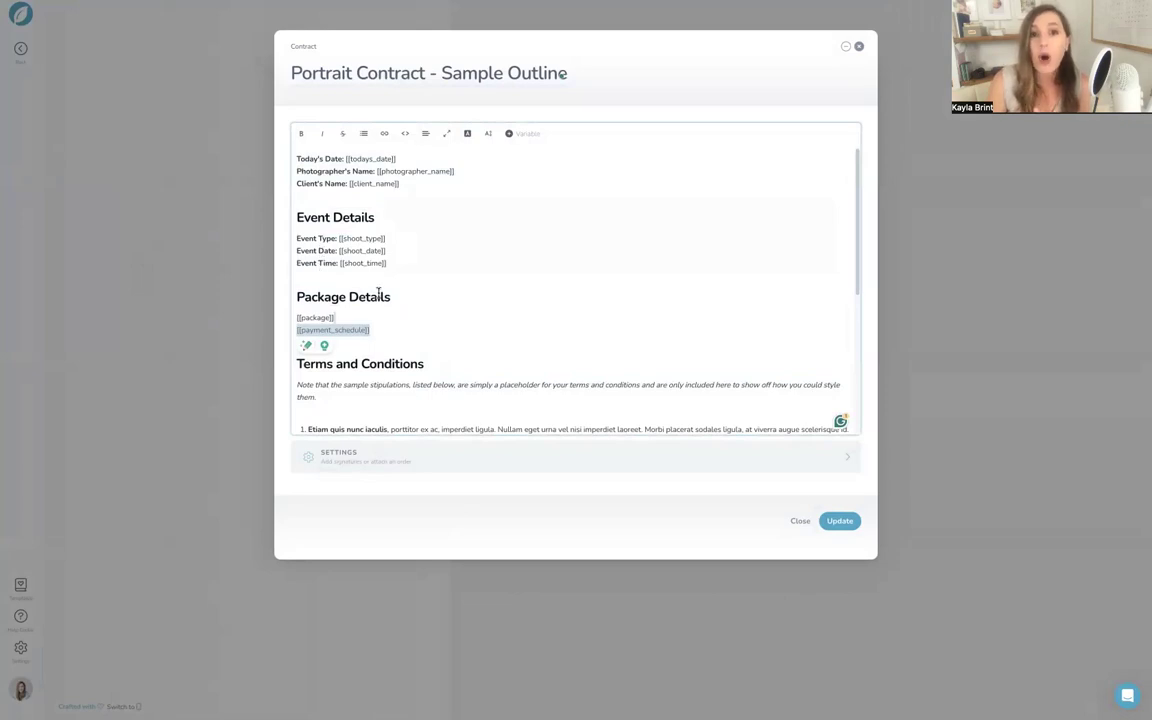
scroll(378, 291, "down", 3)
scroll(378, 291, "up", 3)
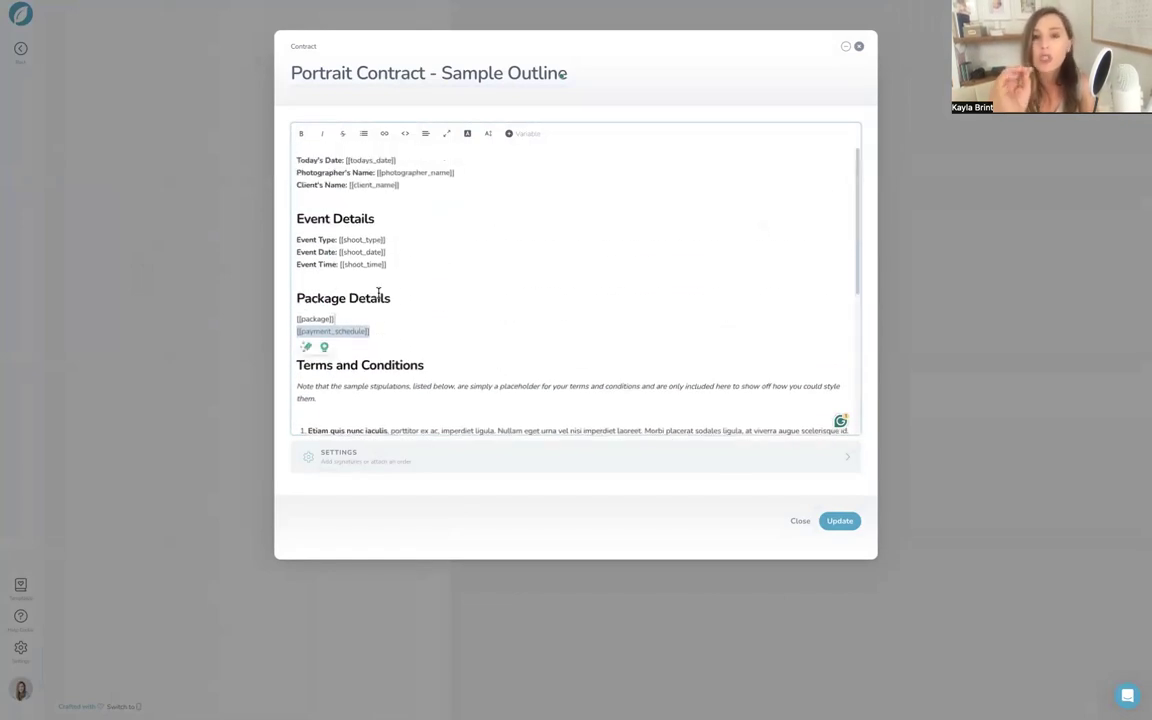
scroll(378, 291, "down", 10)
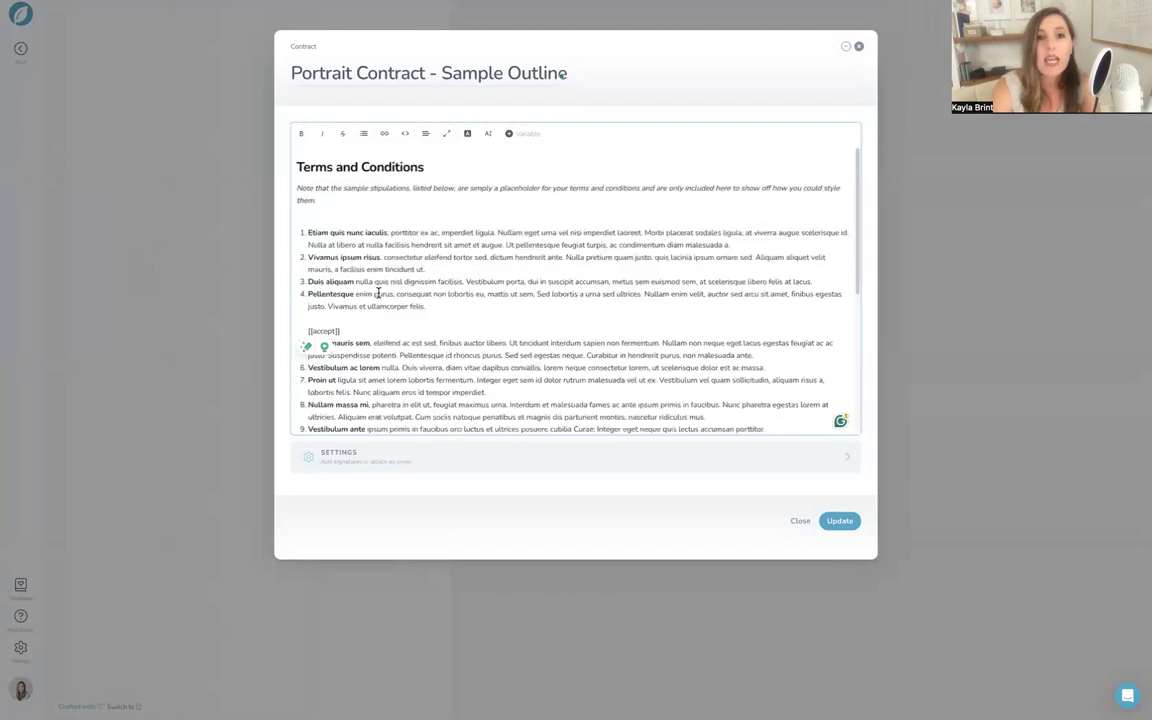
scroll(381, 292, "up", 10)
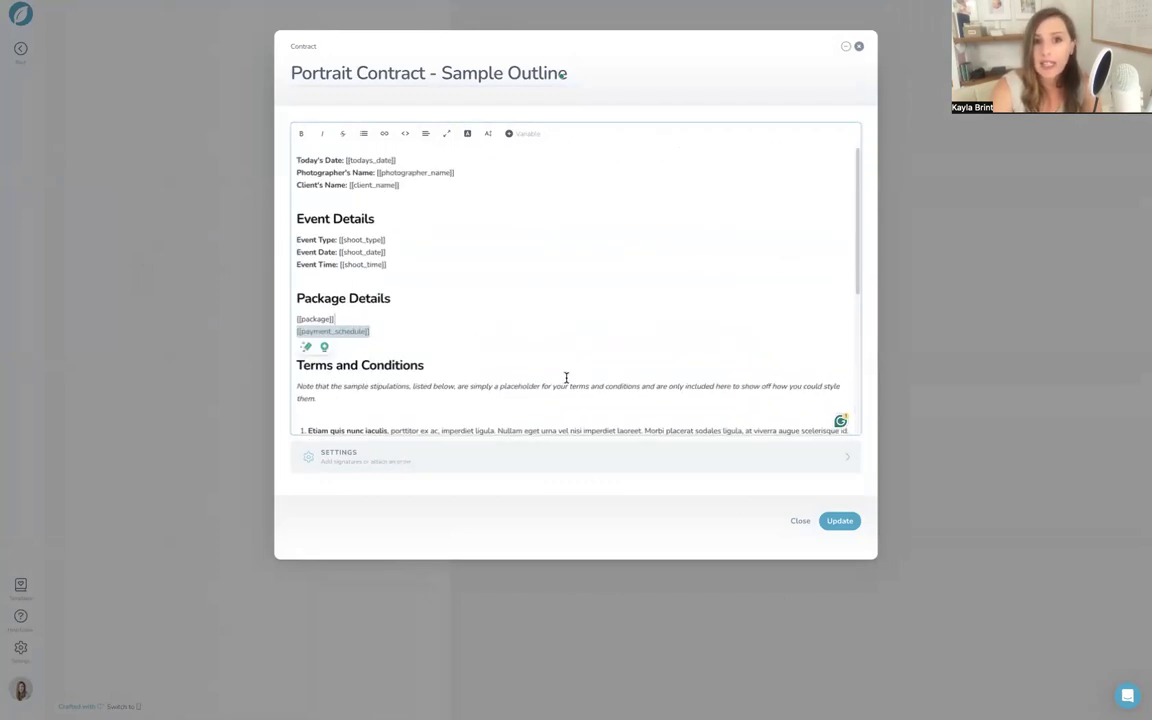
scroll(566, 378, "down", 5)
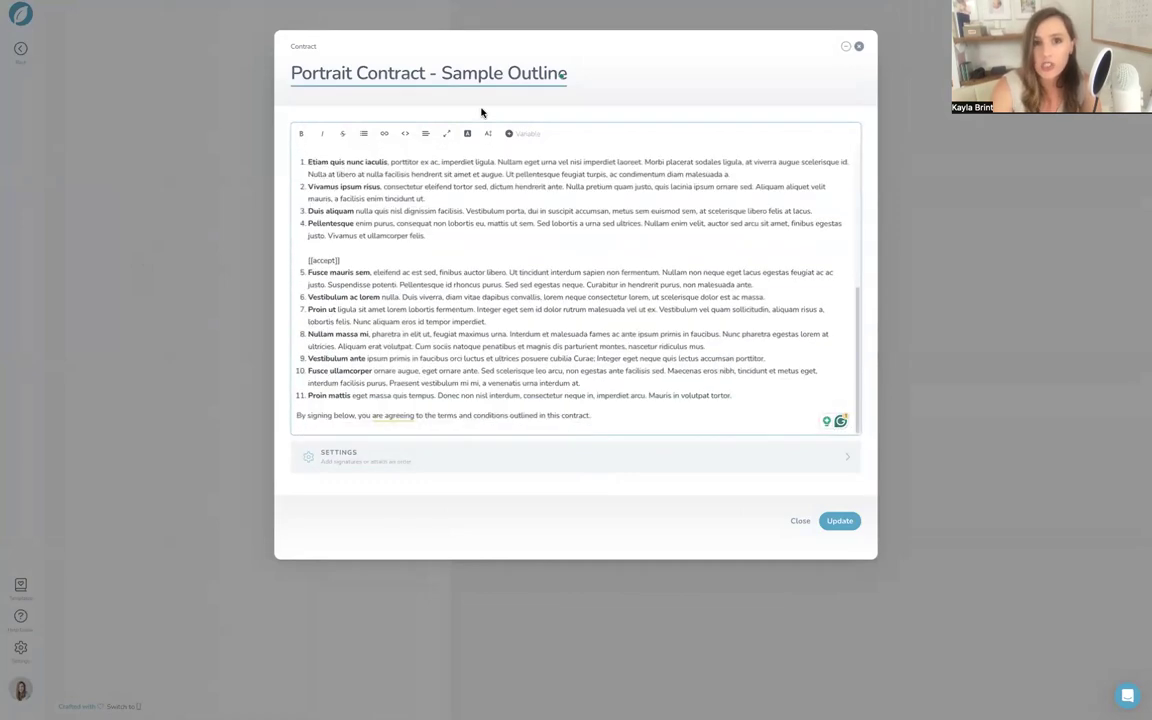
left_click_drag(609, 397, 335, 192)
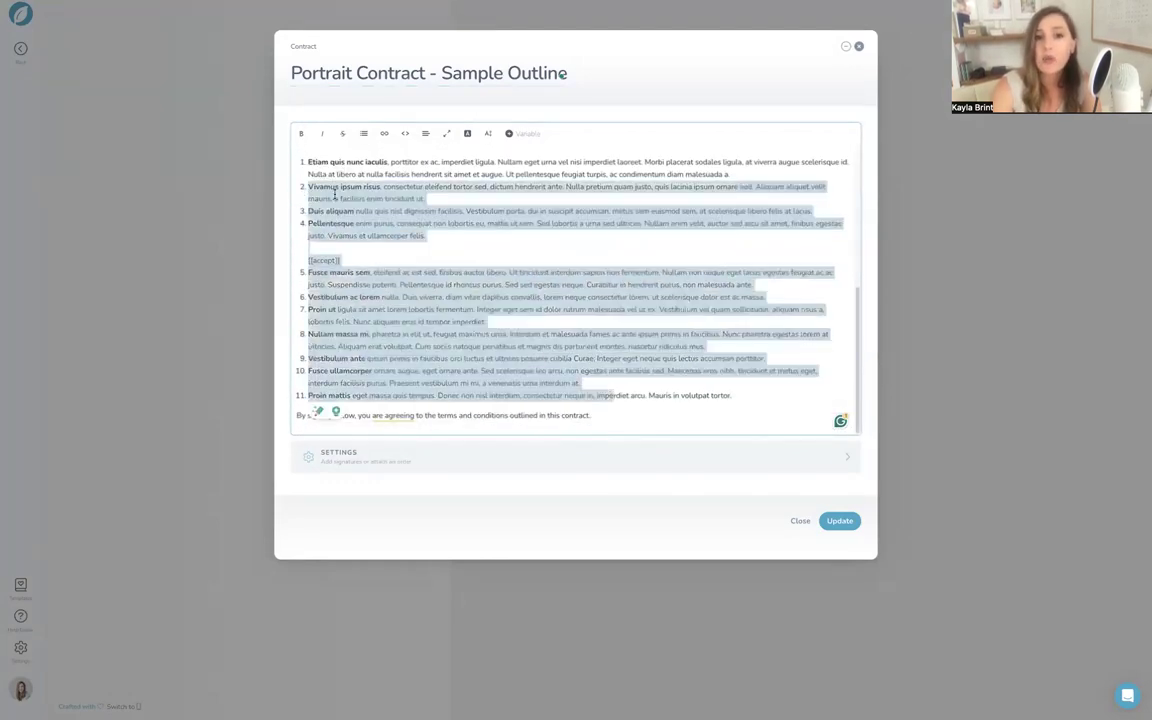
scroll(585, 296, "up", 7)
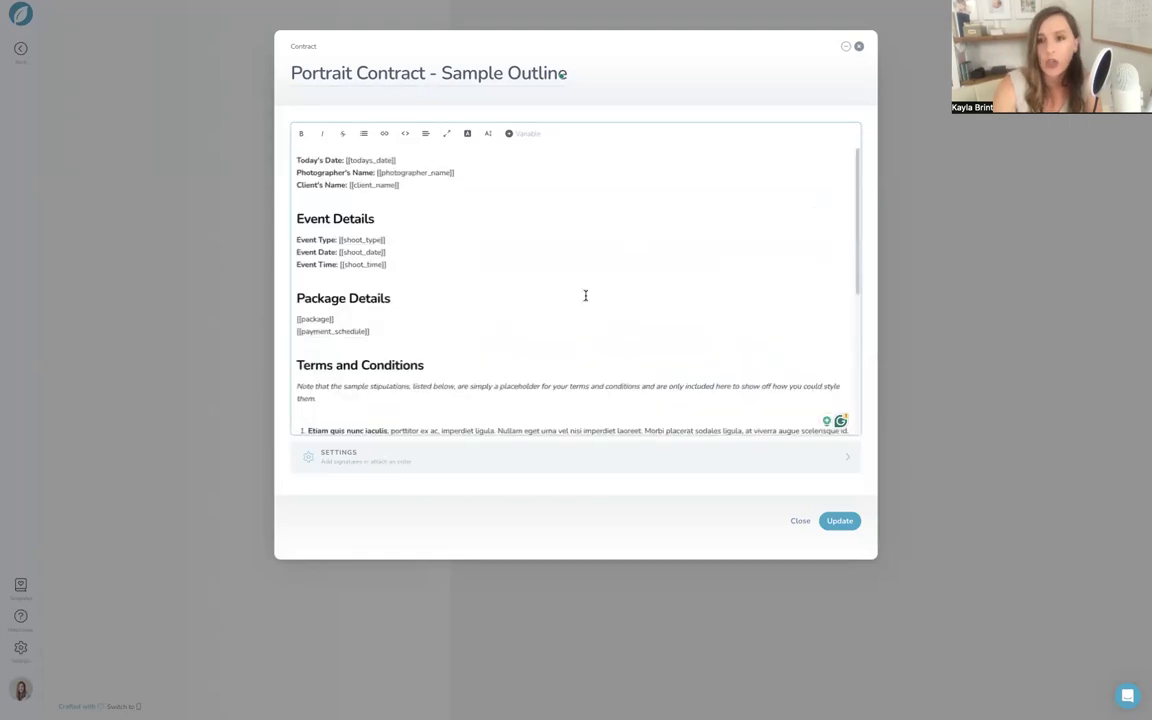
left_click(847, 521)
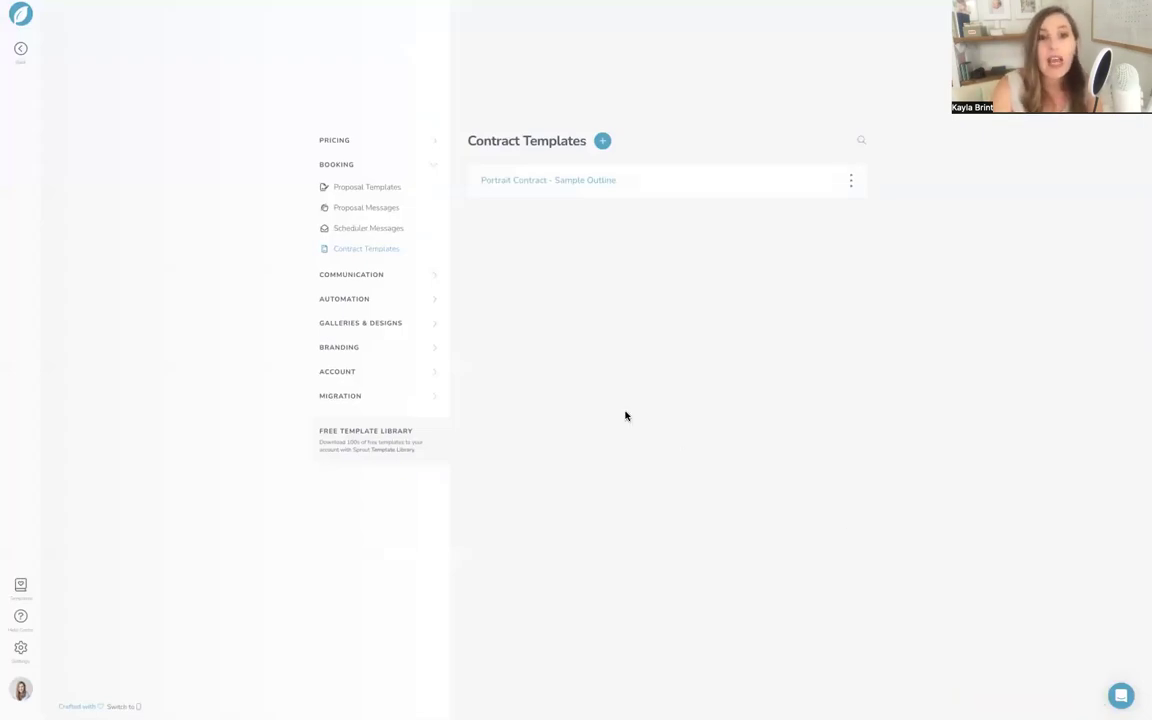
Open the questionnaire templates in the communication settings and browse the library for questionnaires
left_click(355, 280)
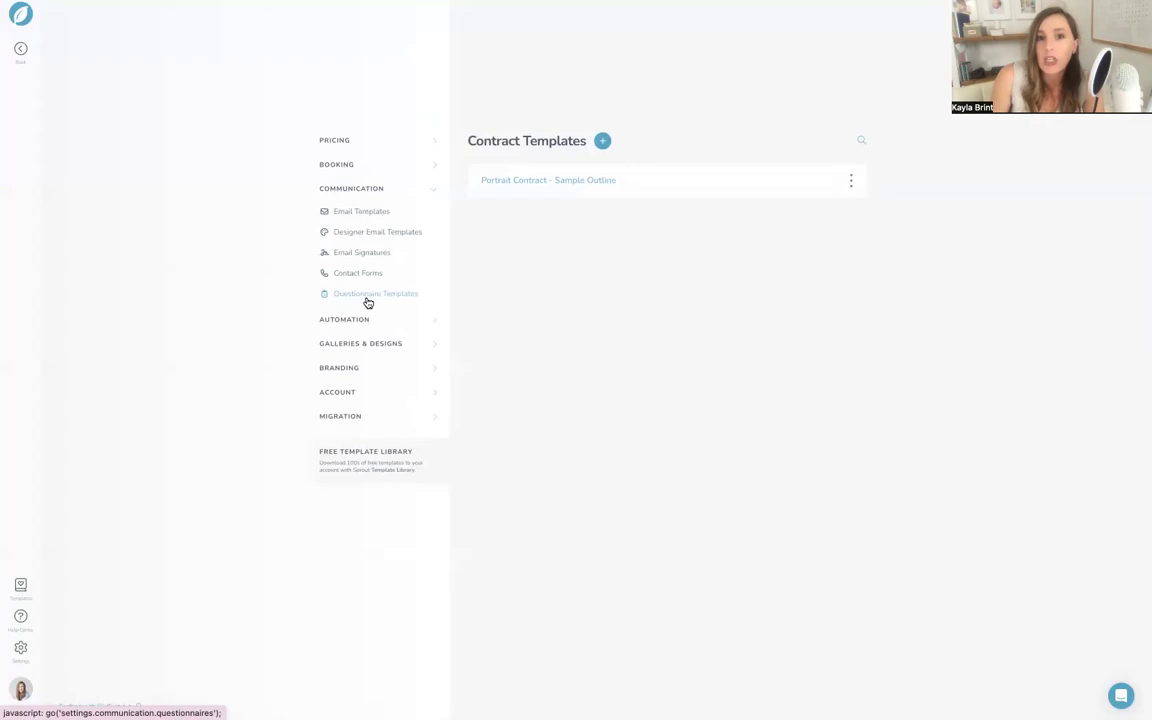
left_click(368, 295)
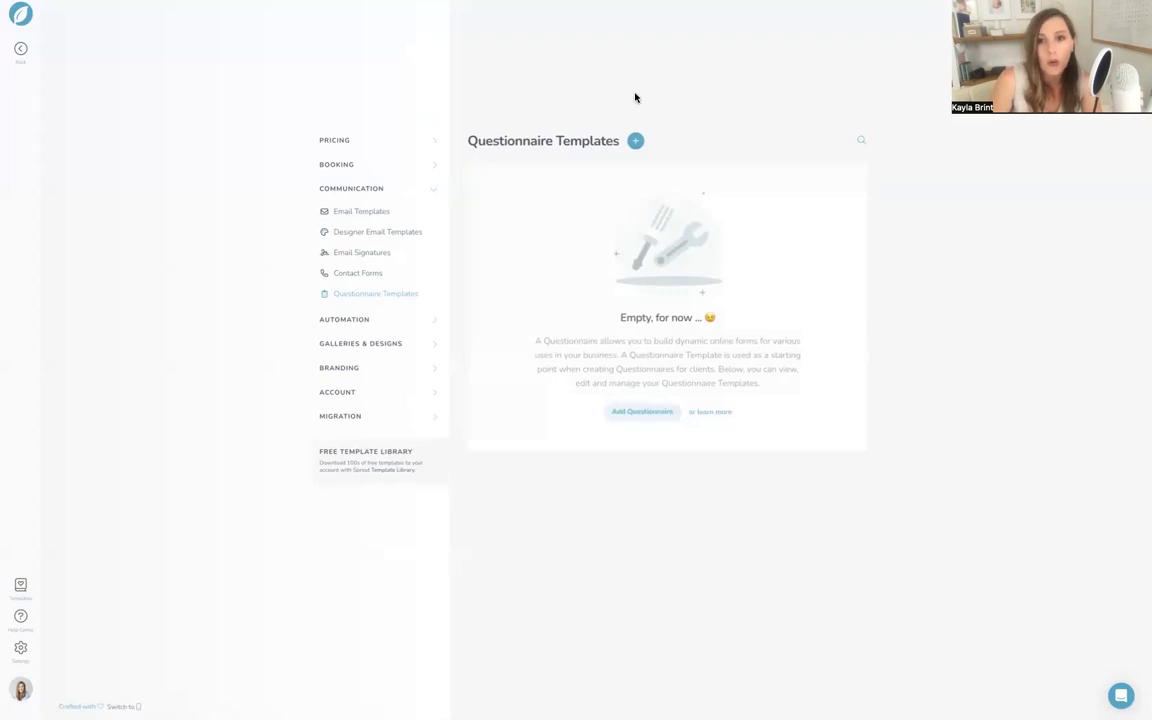
left_click(635, 140)
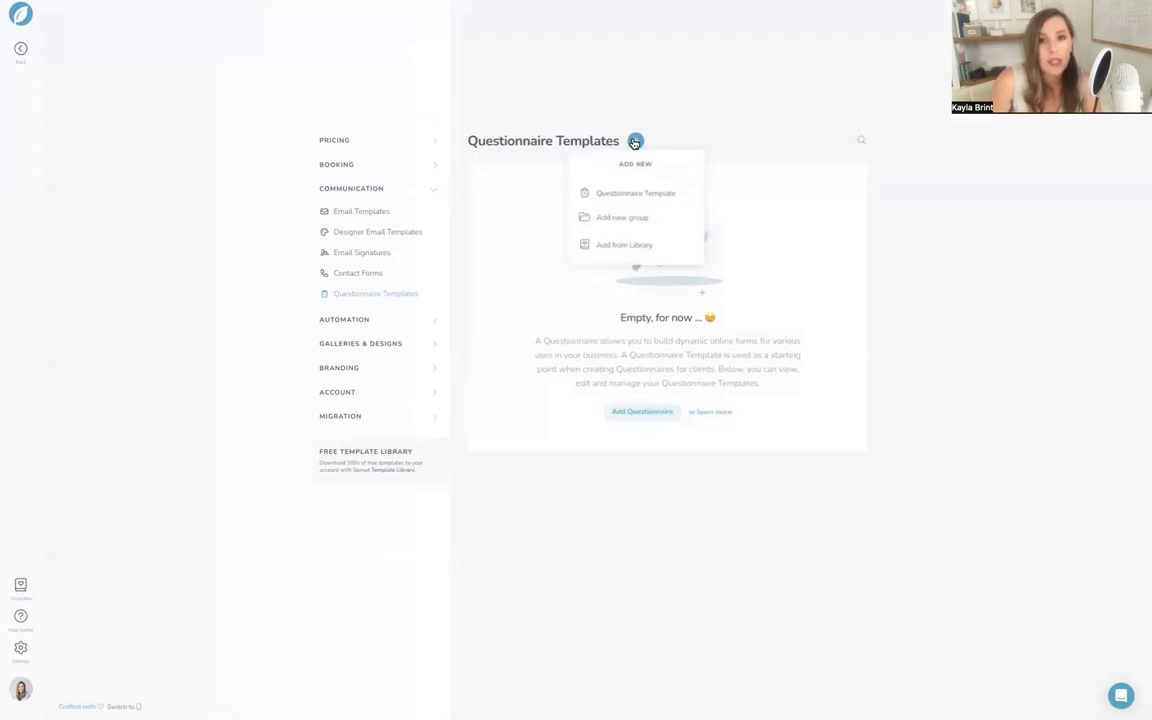
left_click(609, 250)
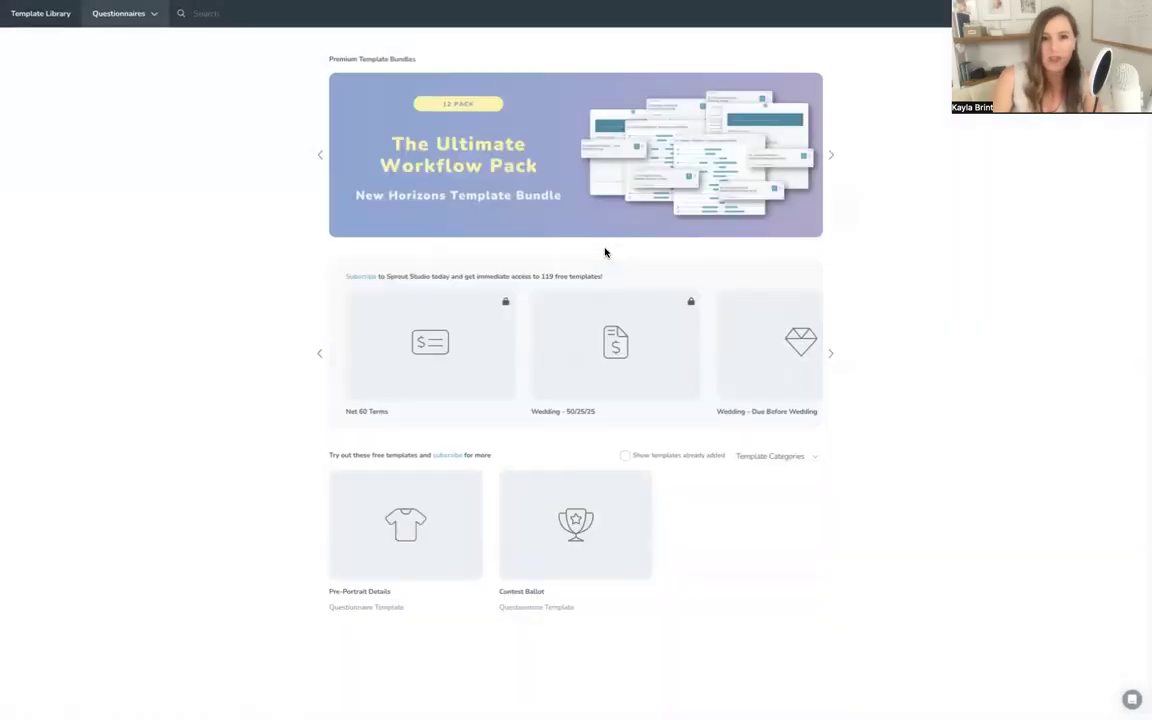
Download the "Pre-Portrait Details" questionnaire from the library into the account and return to the questionnaire templates
left_click(425, 540)
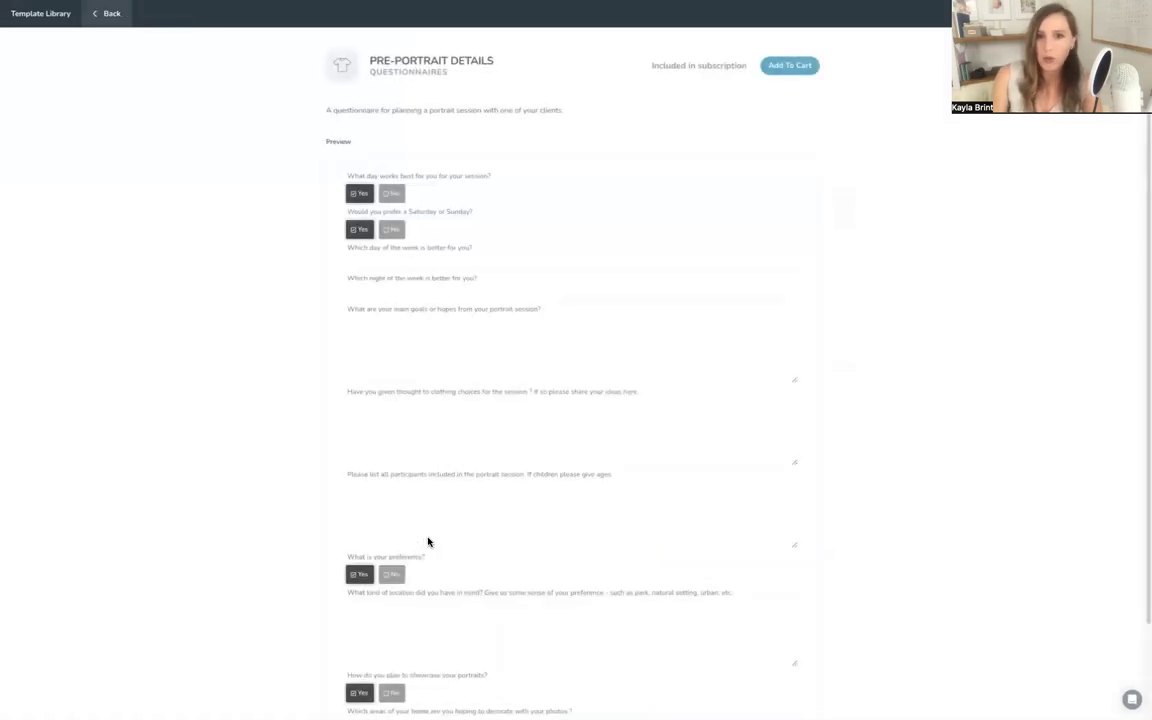
left_click(784, 68)
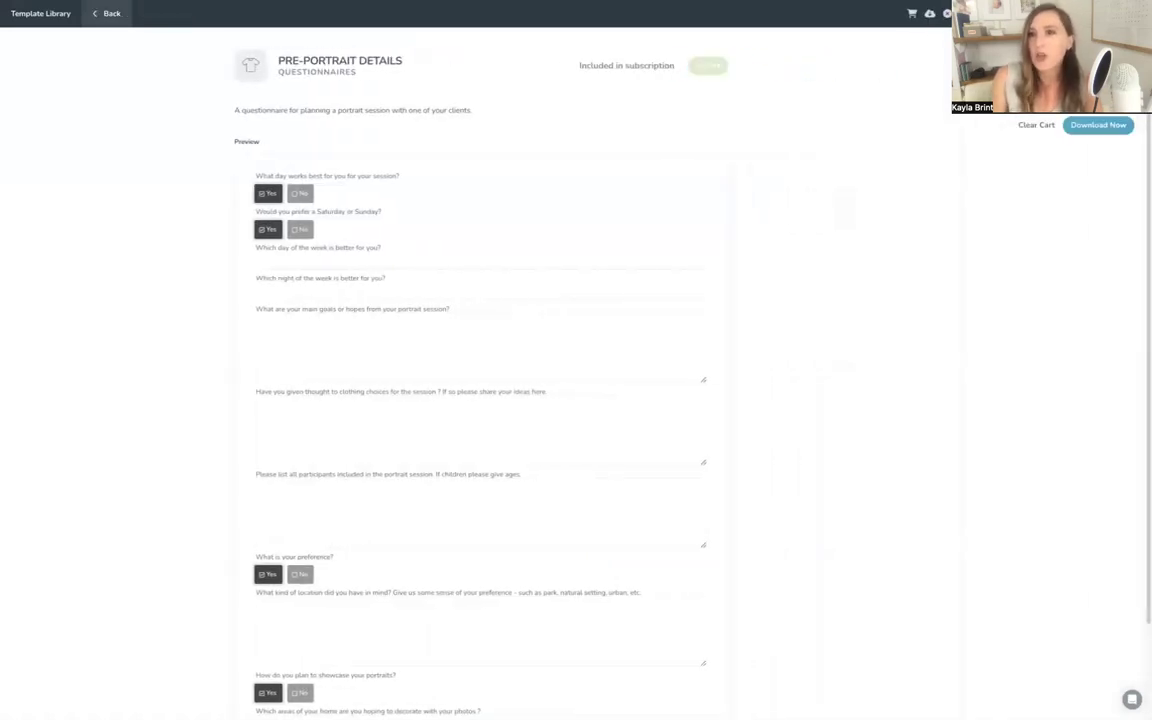
left_click(1100, 126)
left_click(584, 442)
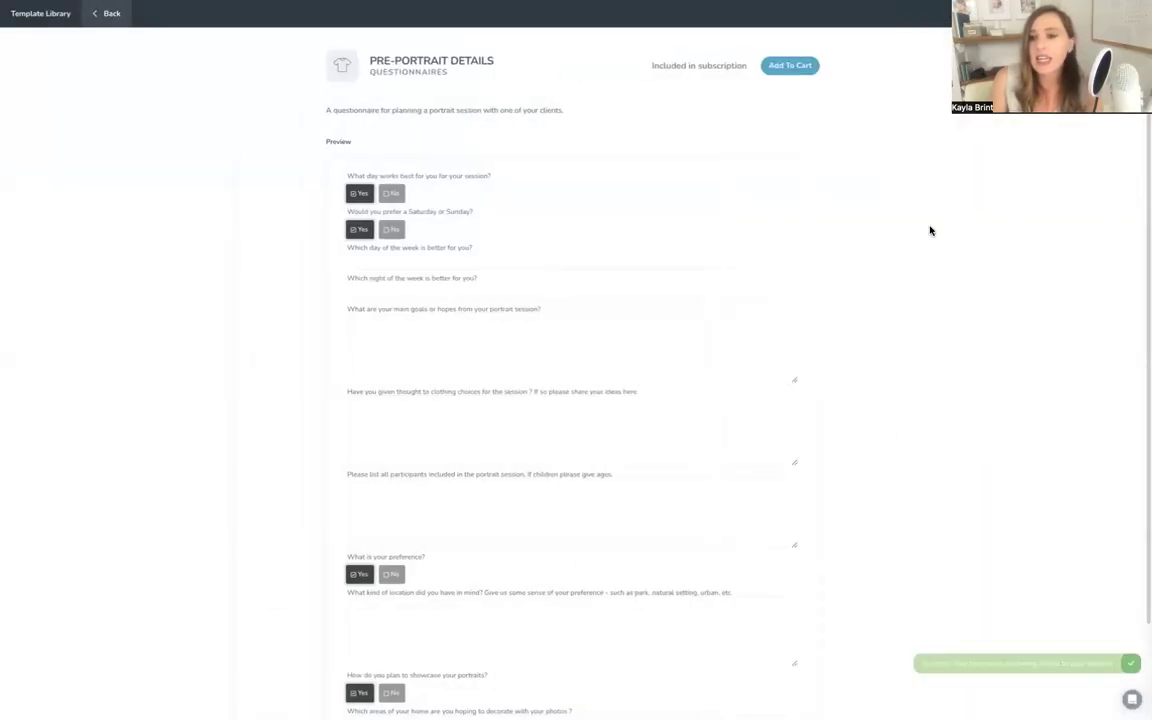
left_click(108, 14)
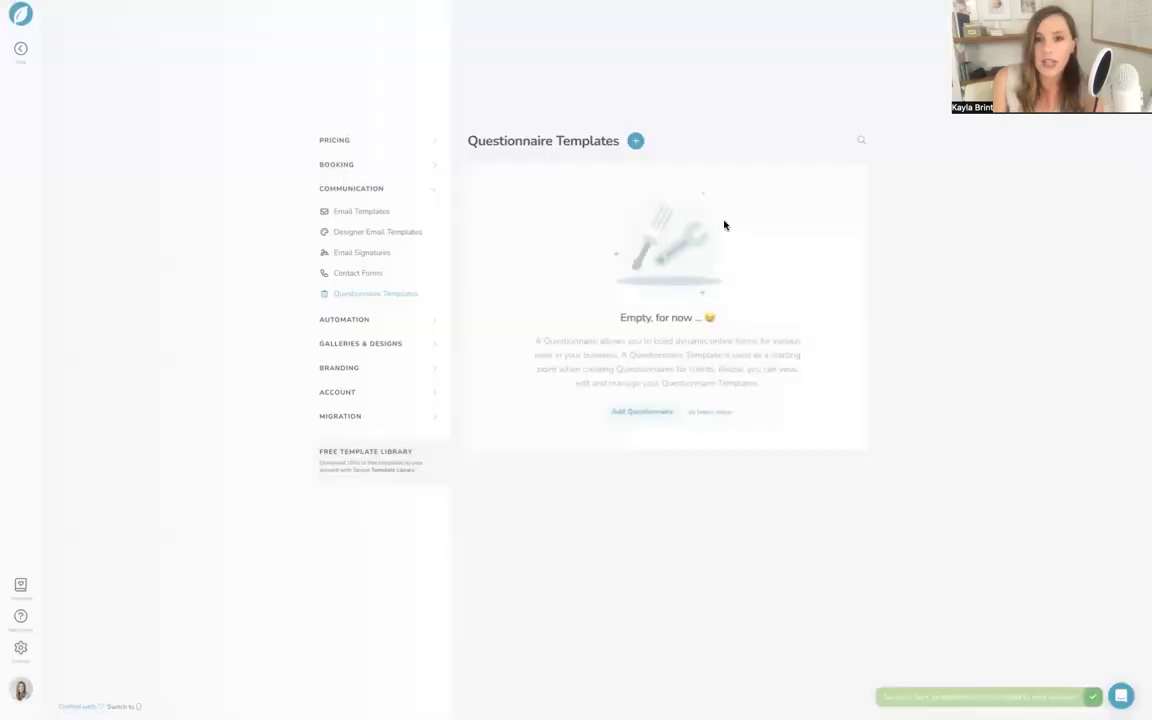
Reload the questionnaire templates list to check for the downloaded questionnaire
left_click(355, 276)
left_click(355, 296)
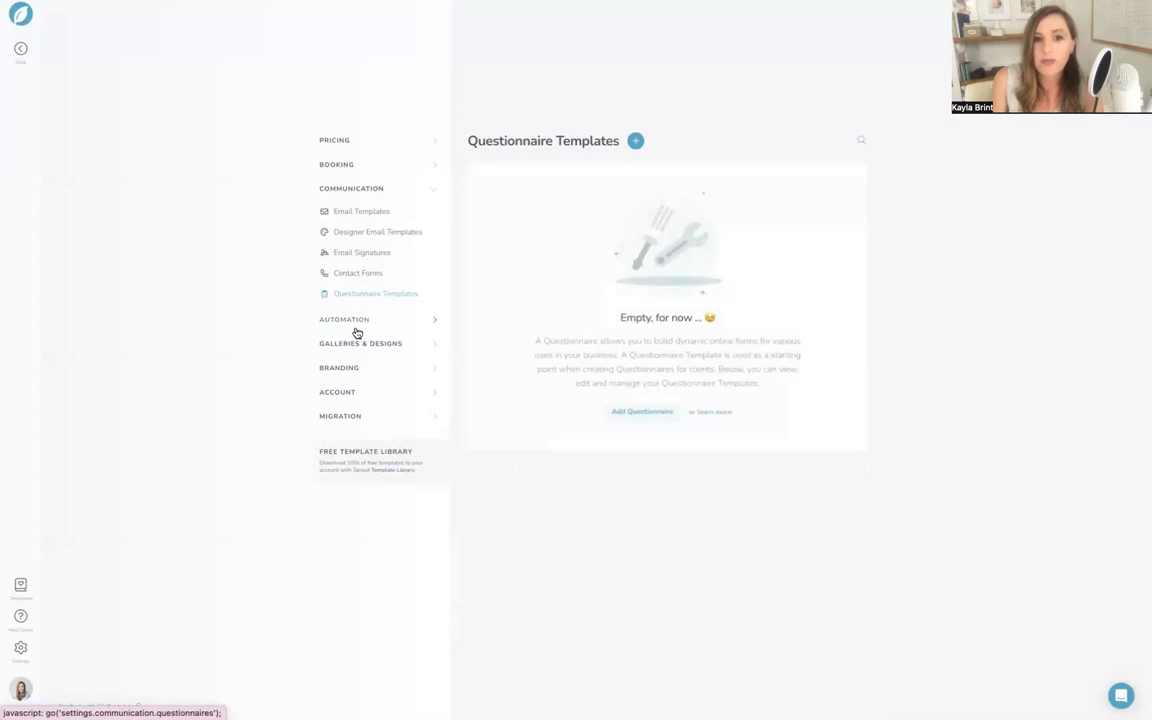
left_click(366, 320)
left_click(369, 196)
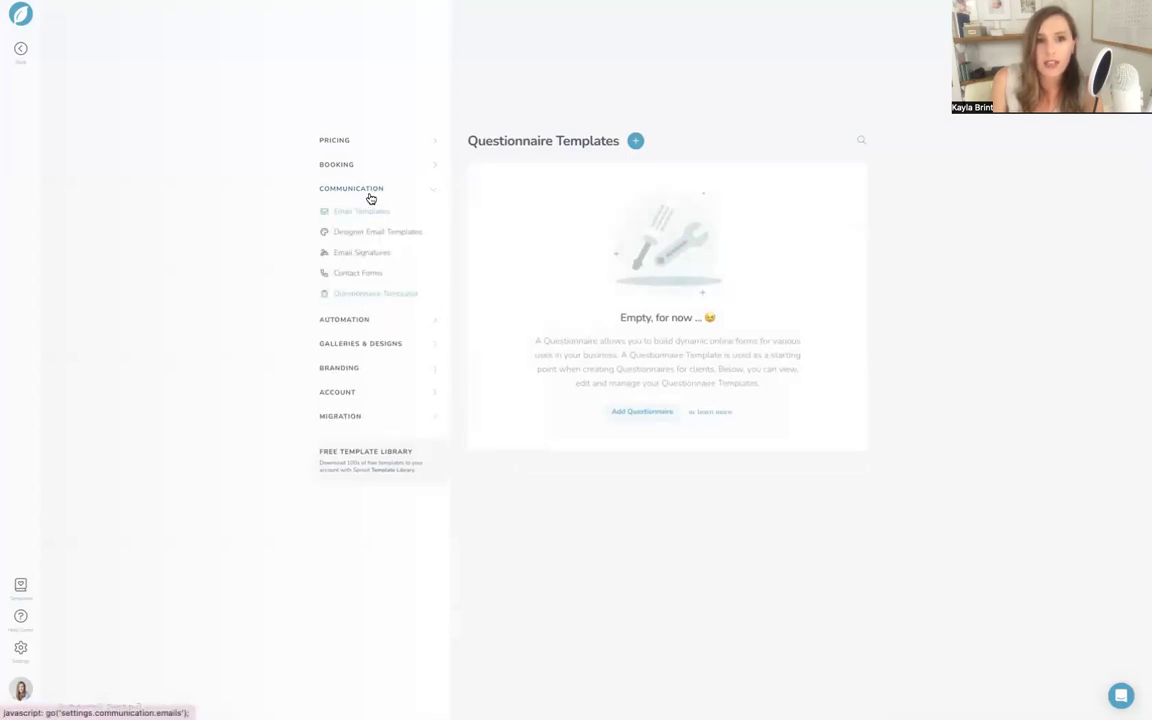
left_click(357, 296)
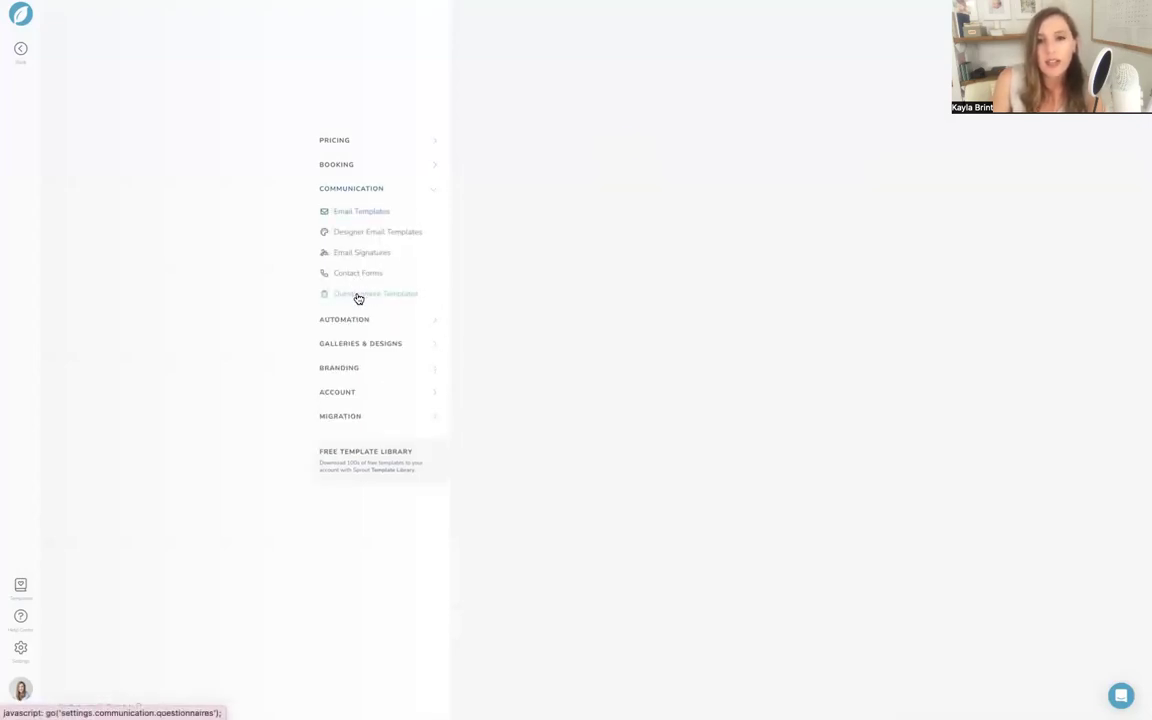
Create a new questionnaire template named "Testing 1" and try to save it
left_click(660, 416)
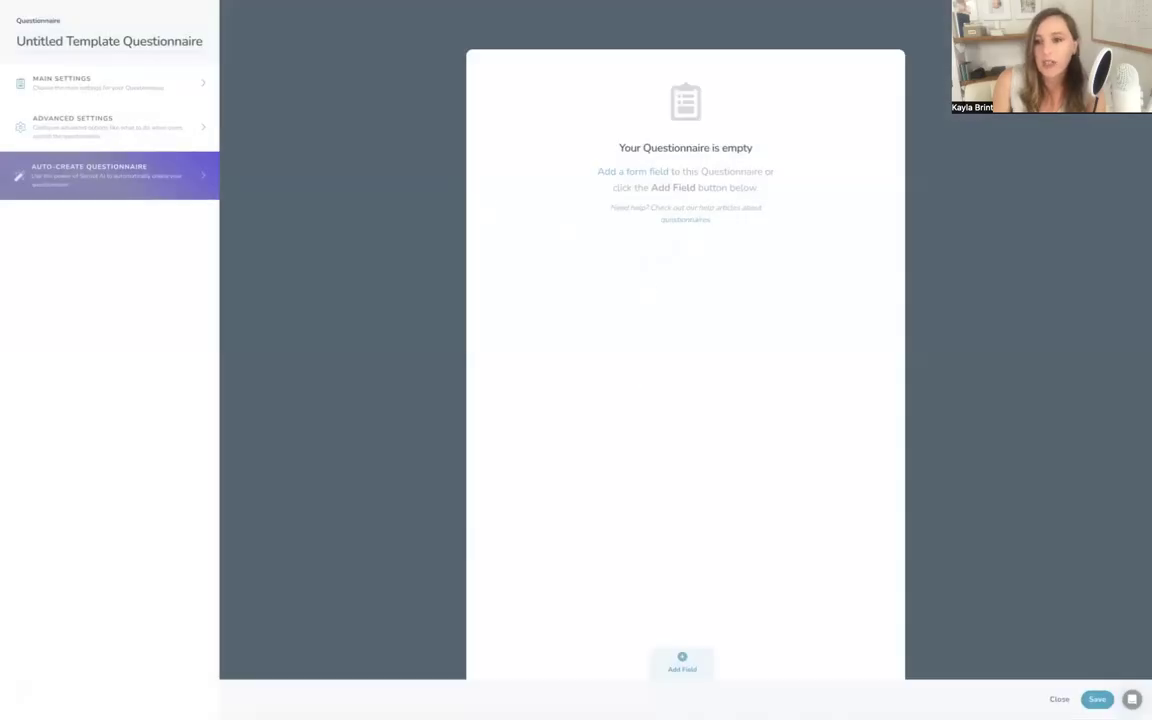
left_click(103, 43)
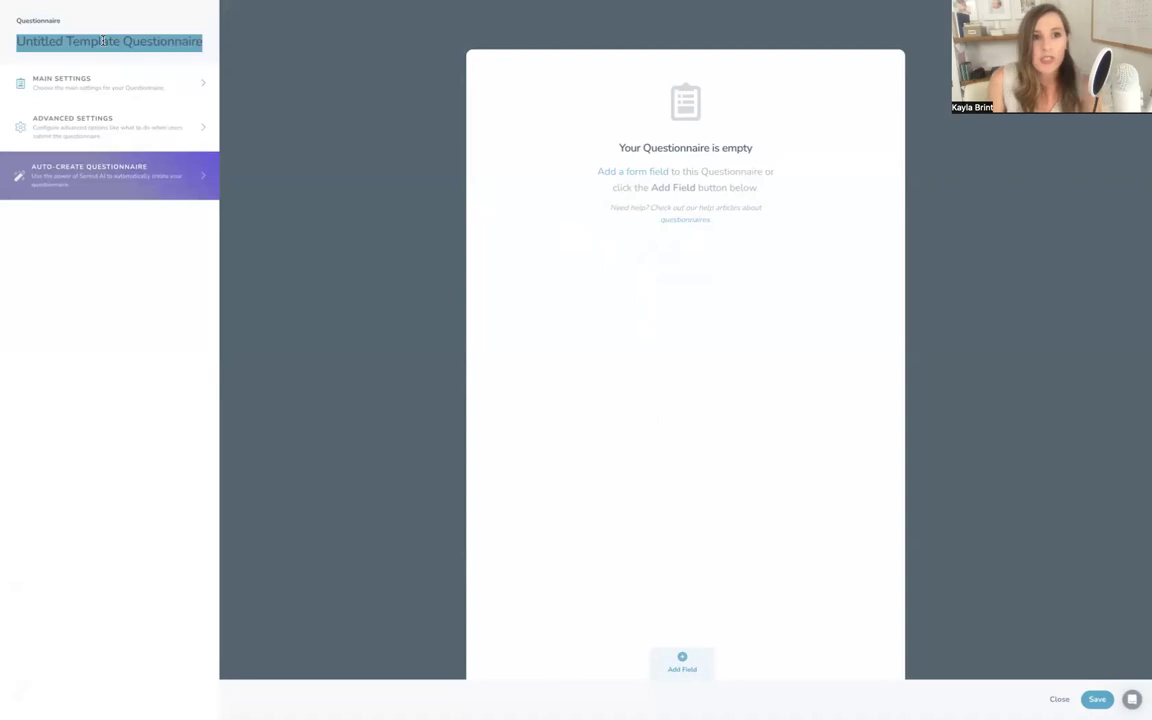
type("Testing Ve")
key("BackSpace")
key("BackSpace")
type("1")
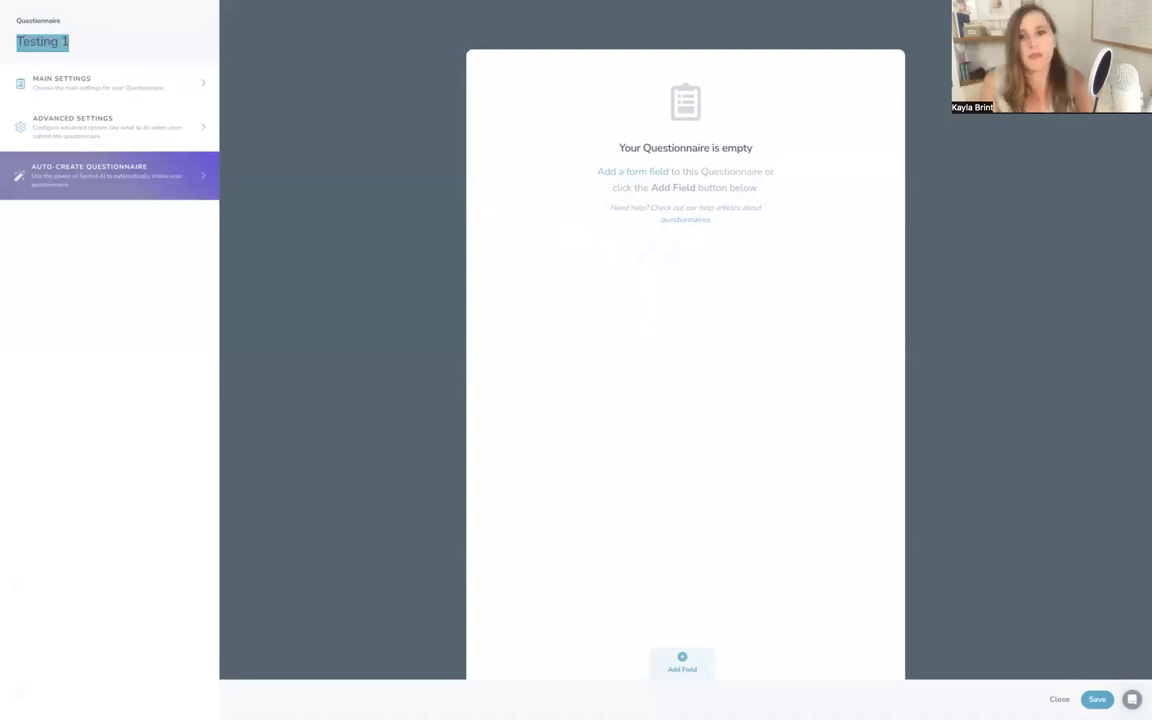
left_click(1096, 698)
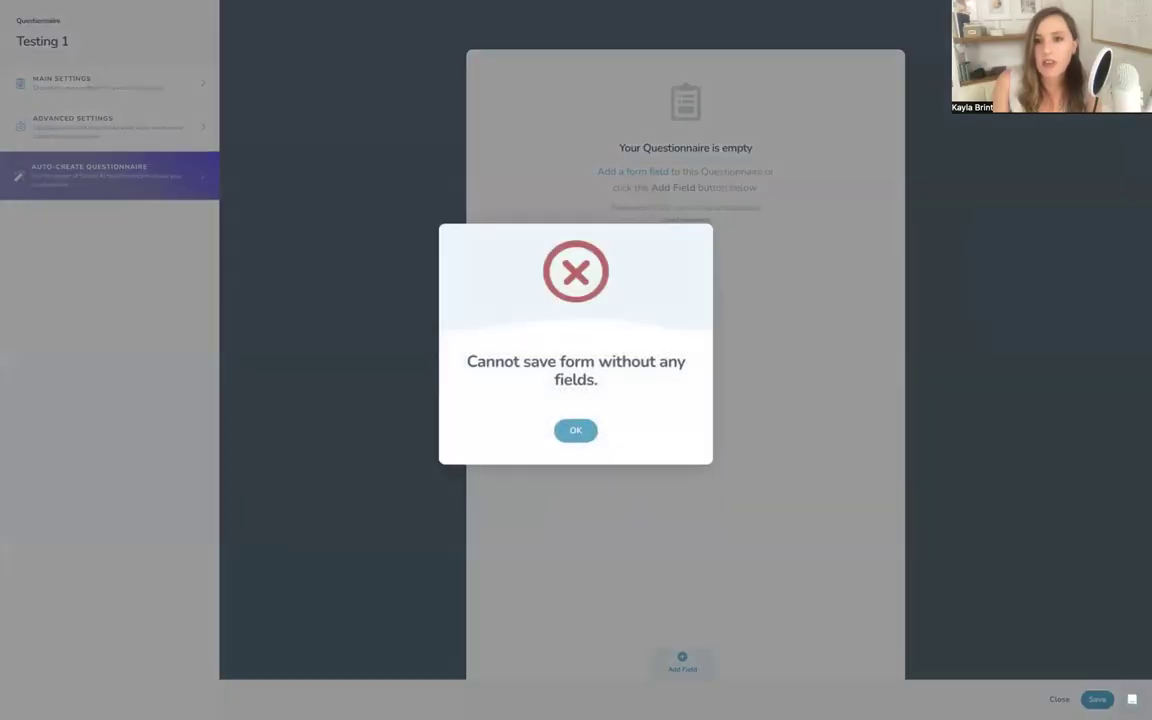
left_click(578, 431)
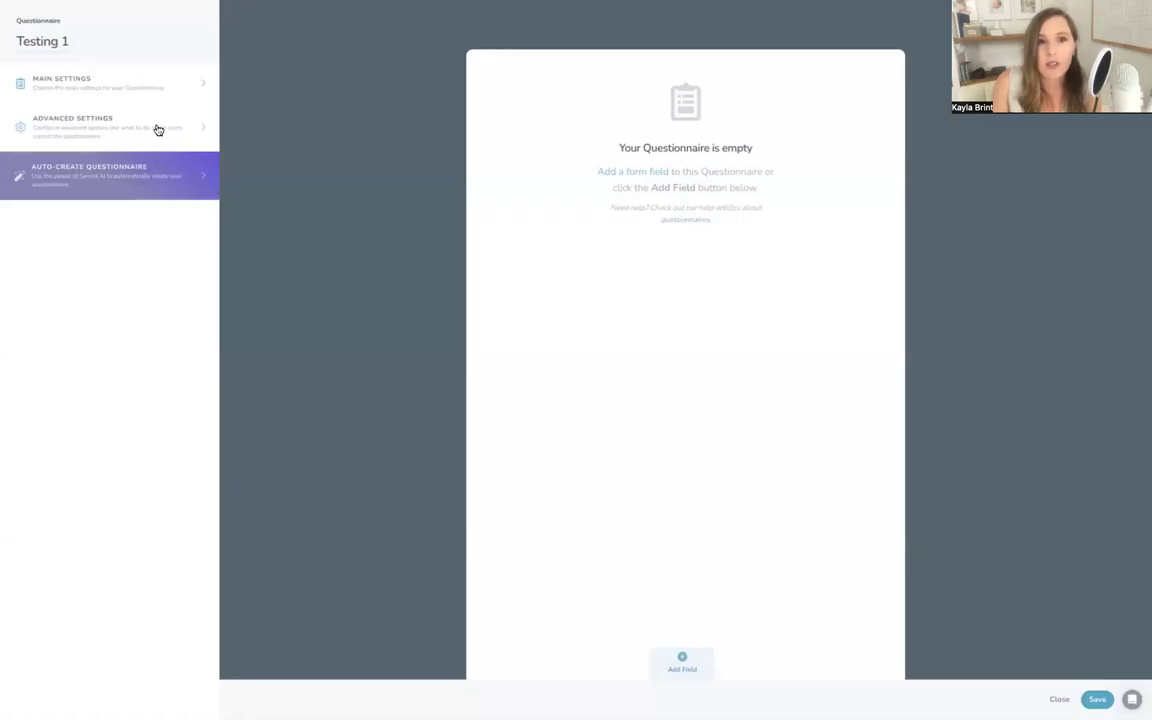
Look over the advanced settings and set the form title to "Newborn Session Questionnaire" in the main settings
left_click(157, 129)
left_click(95, 302)
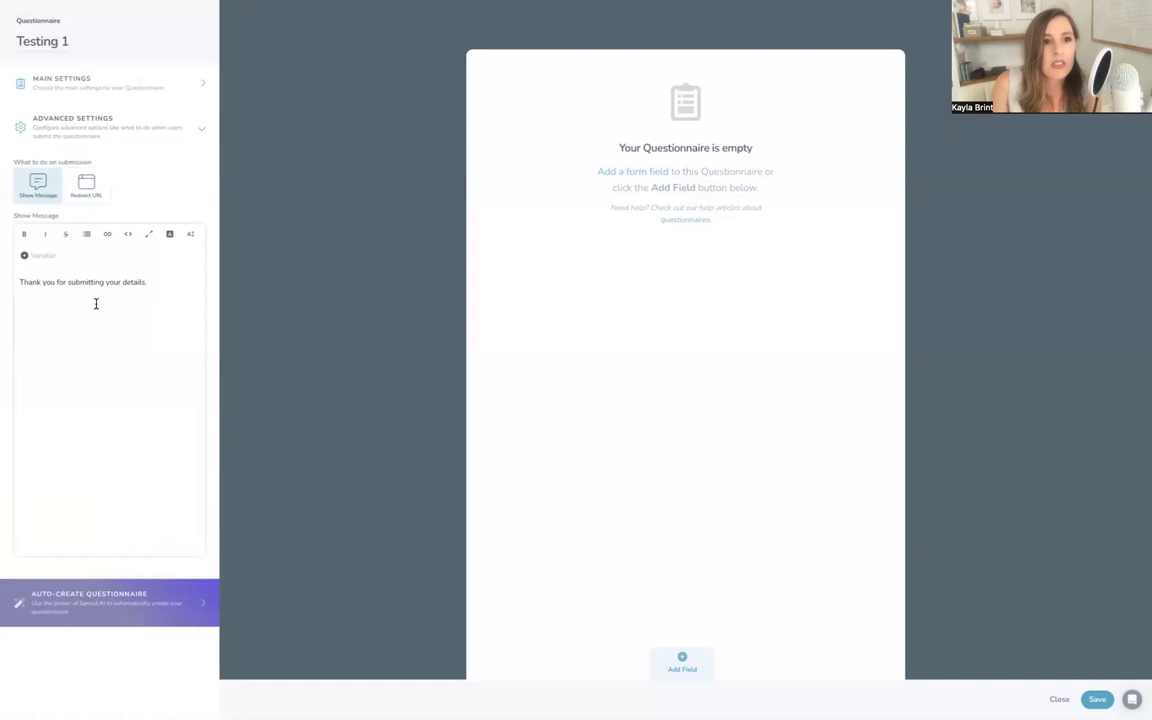
left_click(82, 74)
left_click(68, 180)
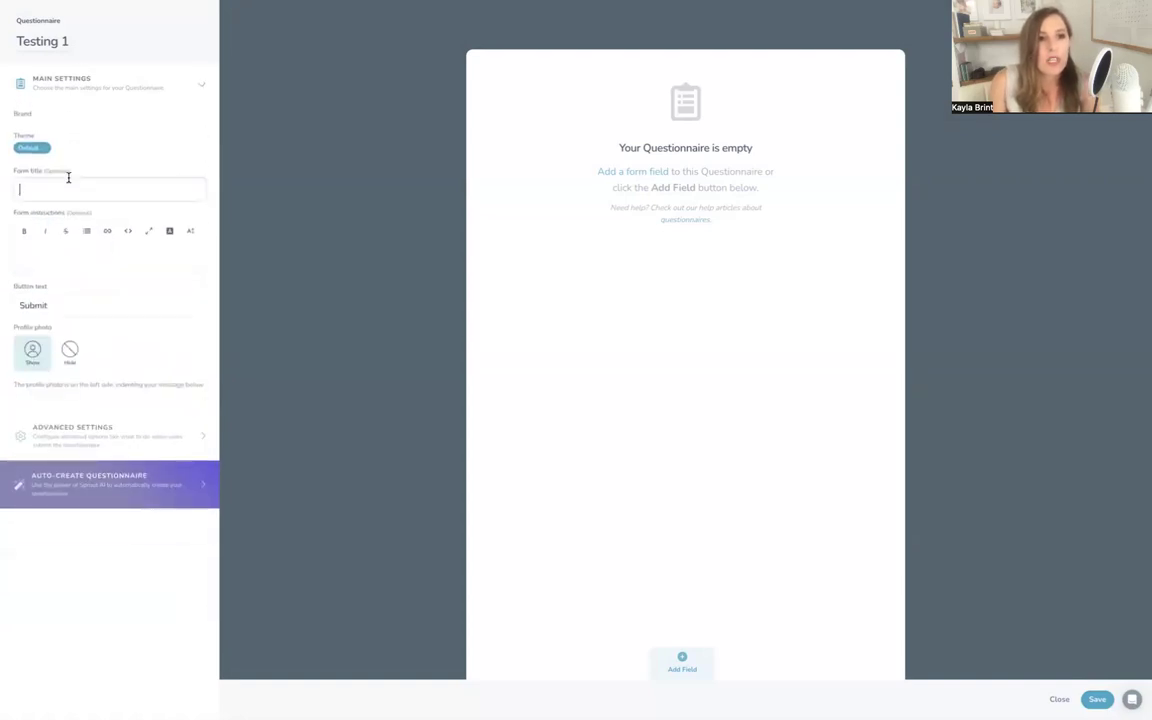
left_click(108, 221)
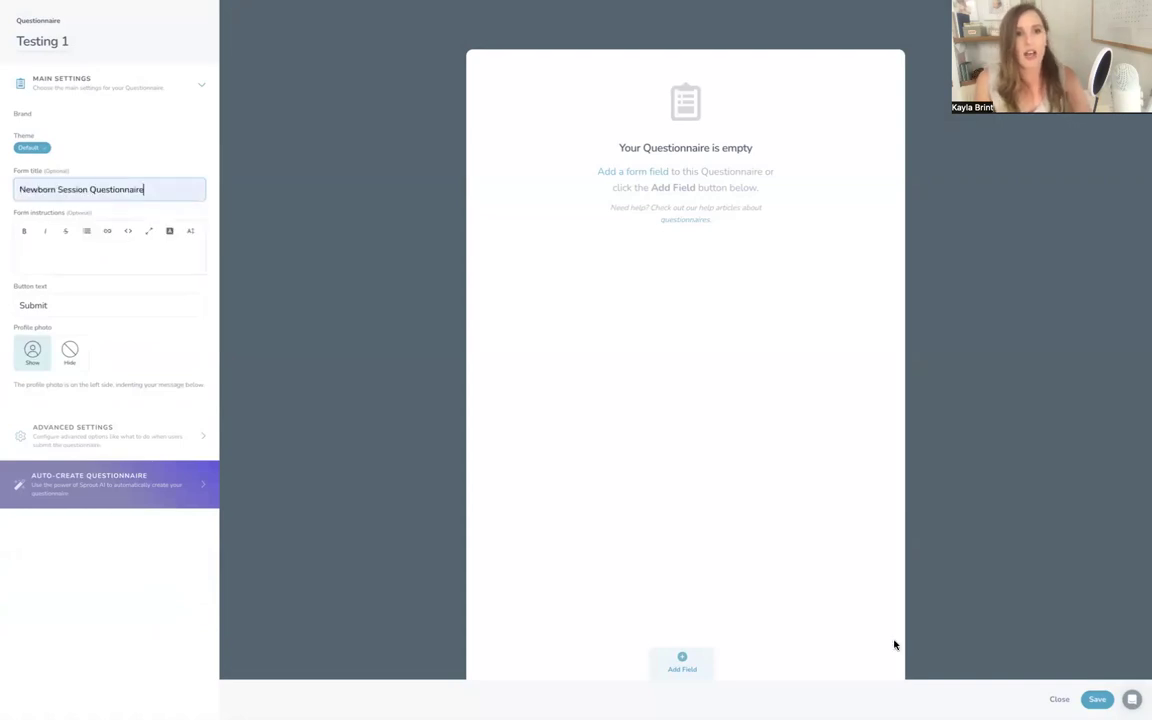
Enter "Testing" as the form instructions and try to save the questionnaire
left_click(157, 266)
type("Testing")
key("BackSpace")
key("BackSpace")
key("BackSpace")
scroll(3, 240, "up", 5)
key("BackSpace")
type("st")
key("BackSpace")
key("BackSpace")
key("BackSpace")
type("sting")
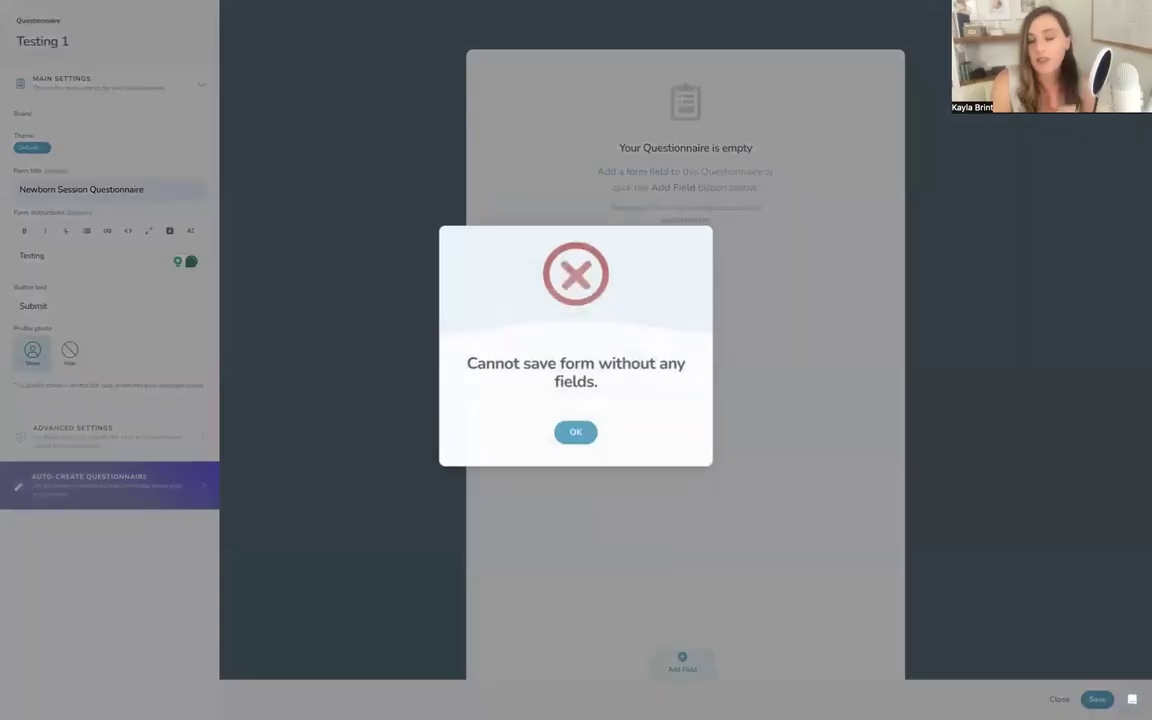
left_click(590, 430)
Close the questionnaire editor, discarding the unsaved questionnaire, and return to the dashboard
left_click(142, 305)
left_click(96, 102)
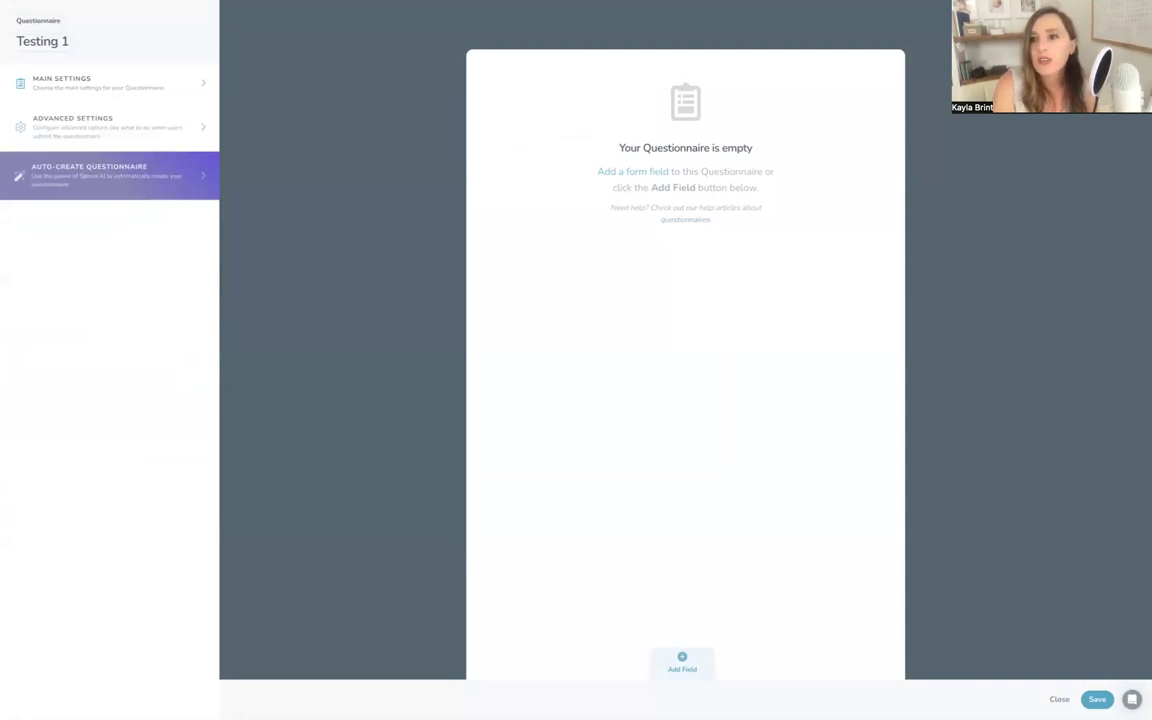
left_click(1059, 699)
left_click(584, 430)
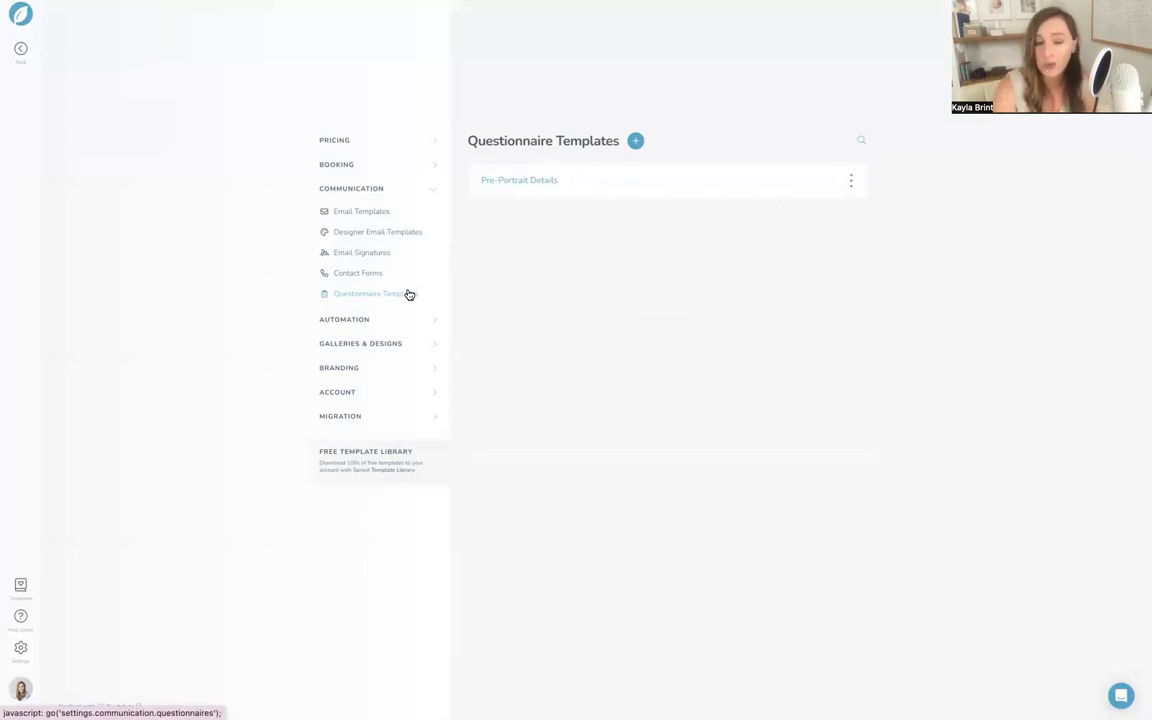
left_click(21, 52)
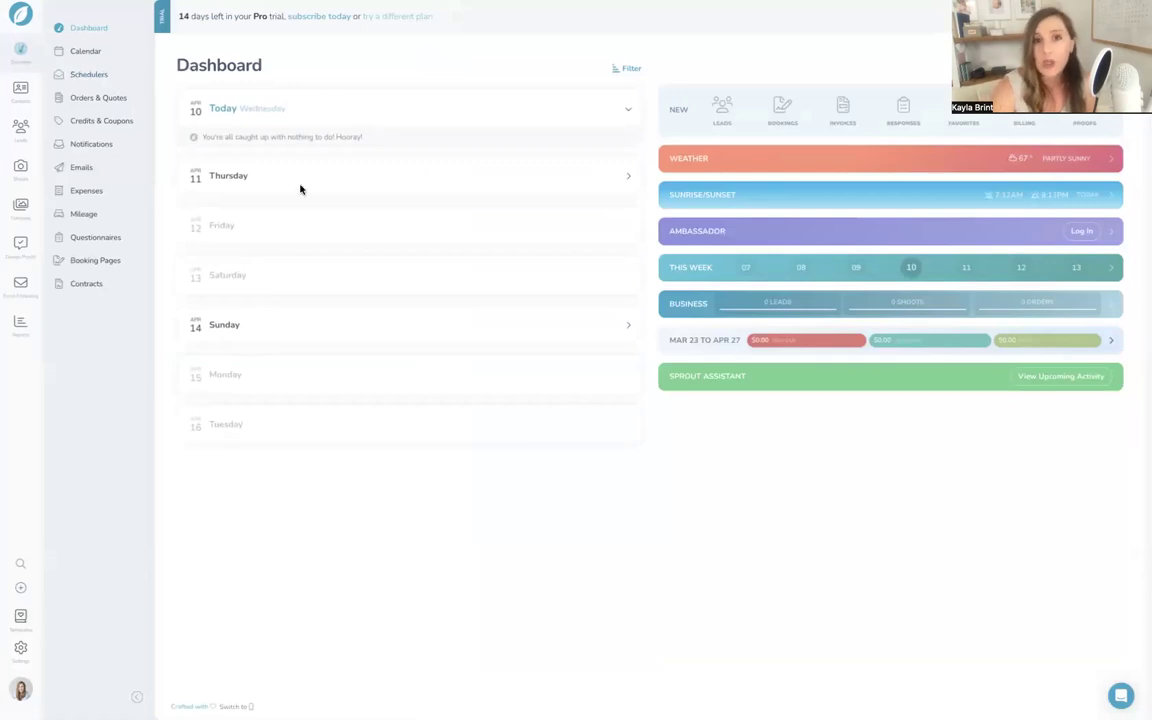
Leave full screen, switch to the photographer's website, reopen its contact page and examine the fields of the contact form
mouse_move(124, 8)
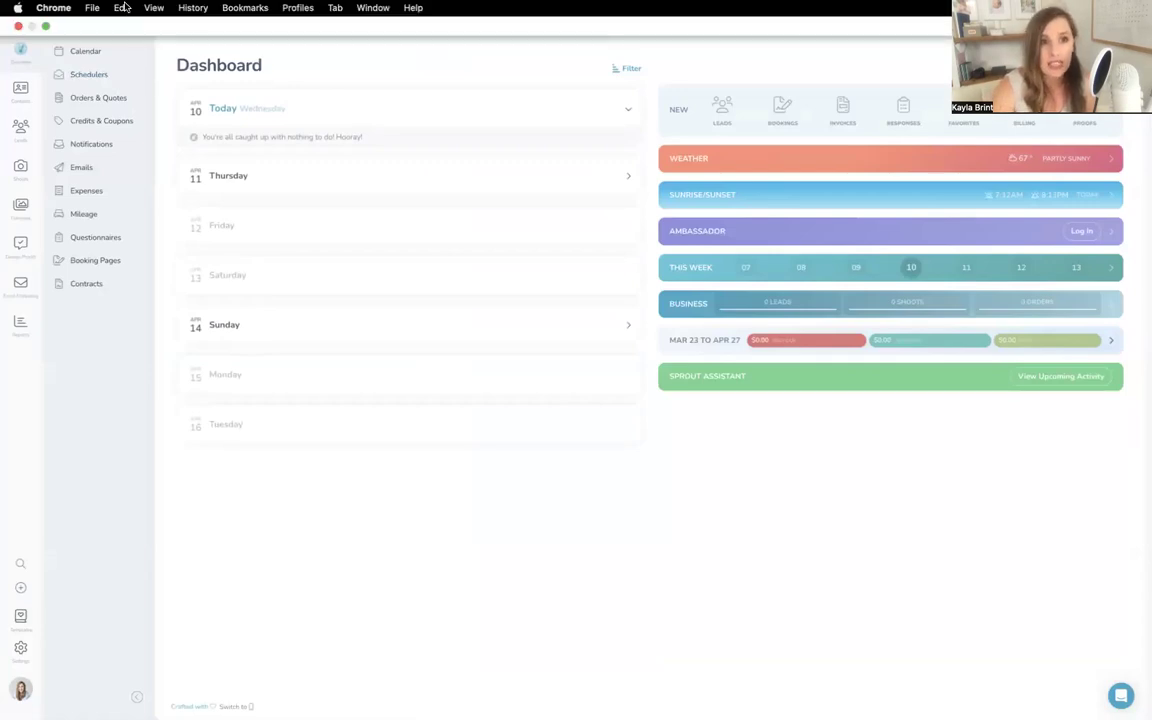
left_click(44, 27)
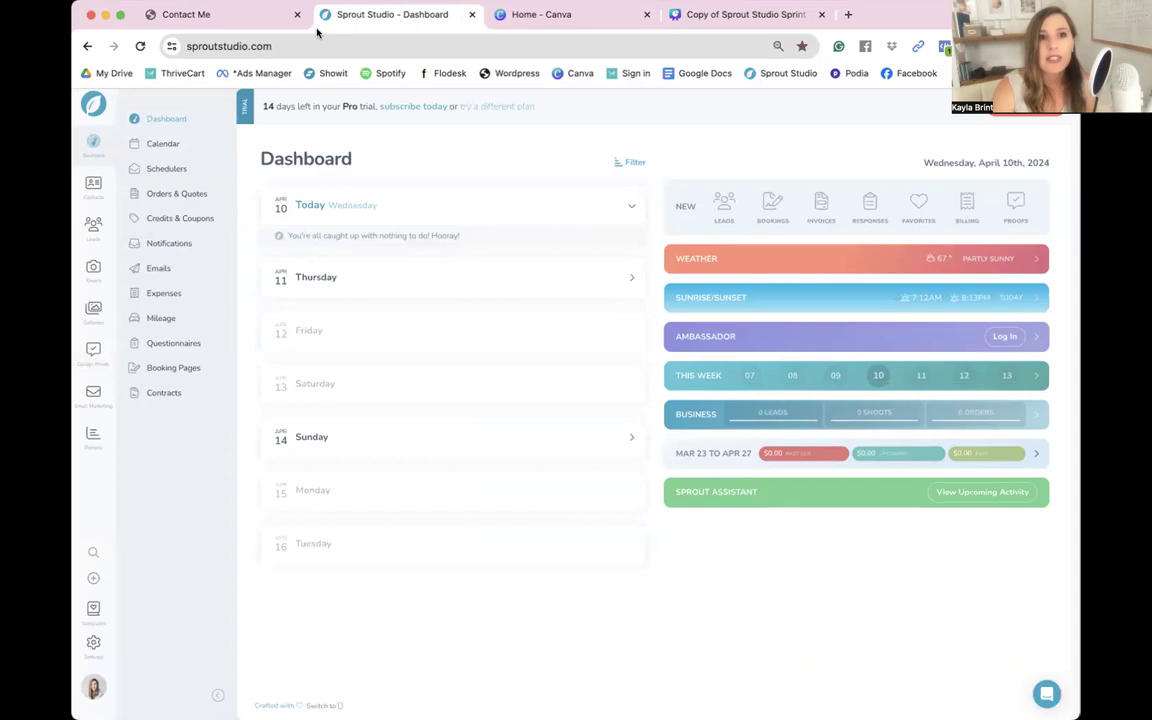
left_click(265, 18)
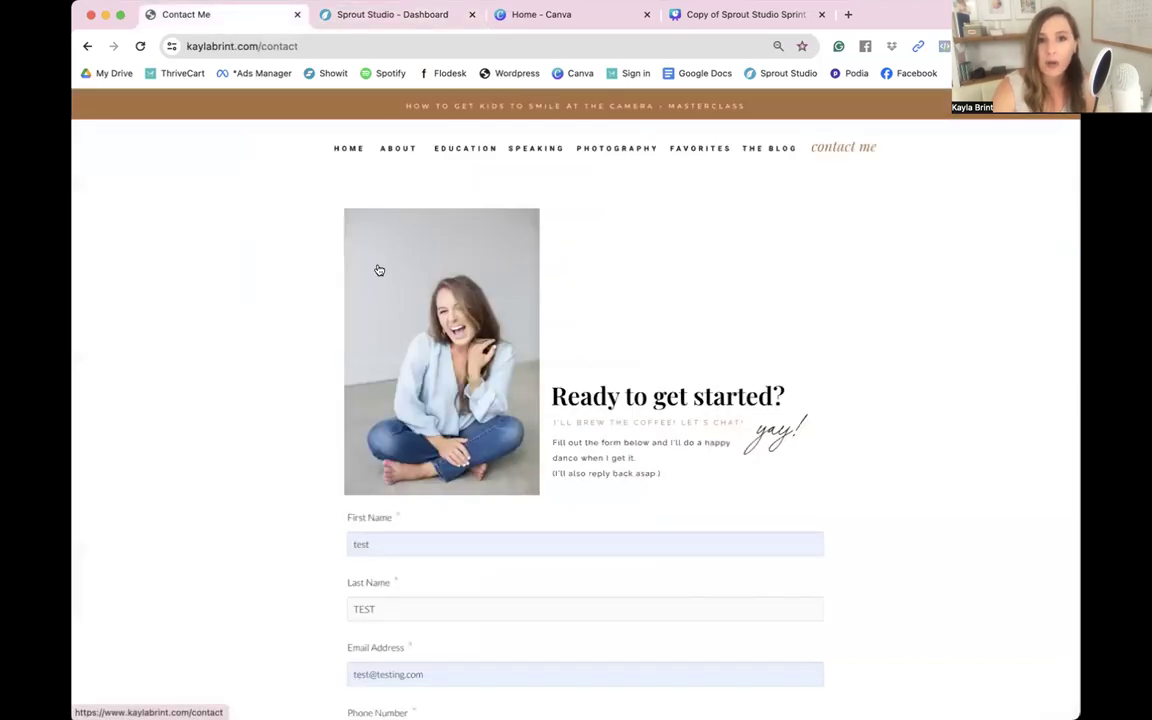
left_click(350, 150)
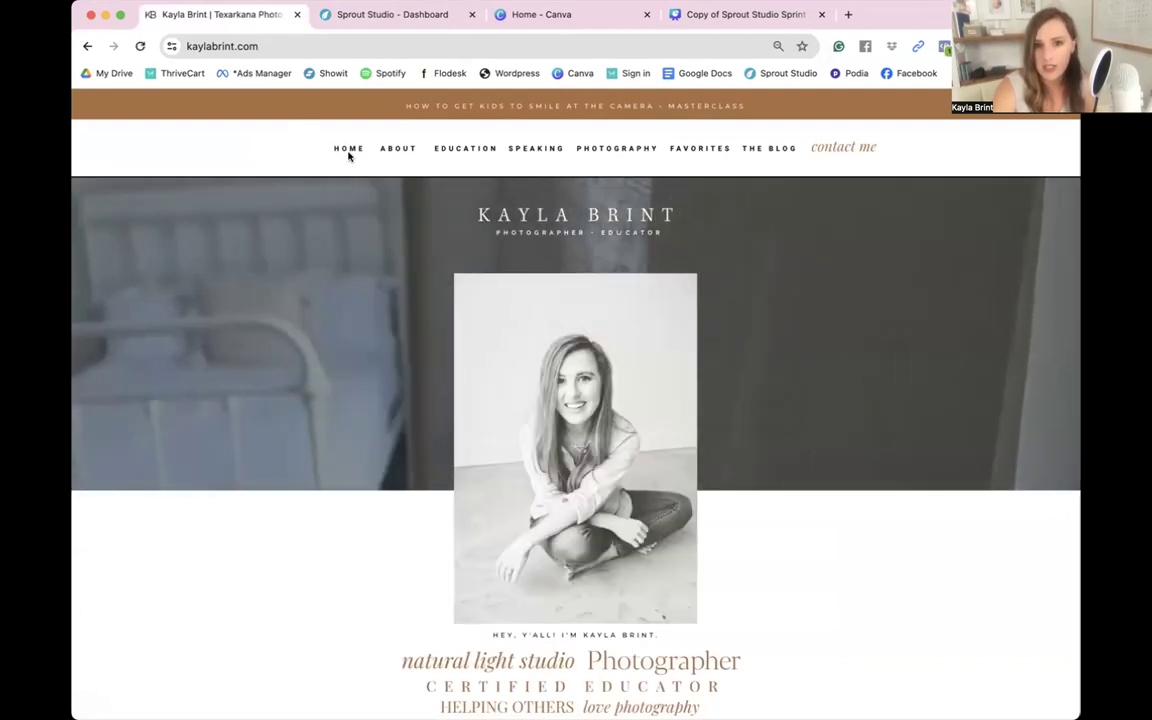
left_click(829, 151)
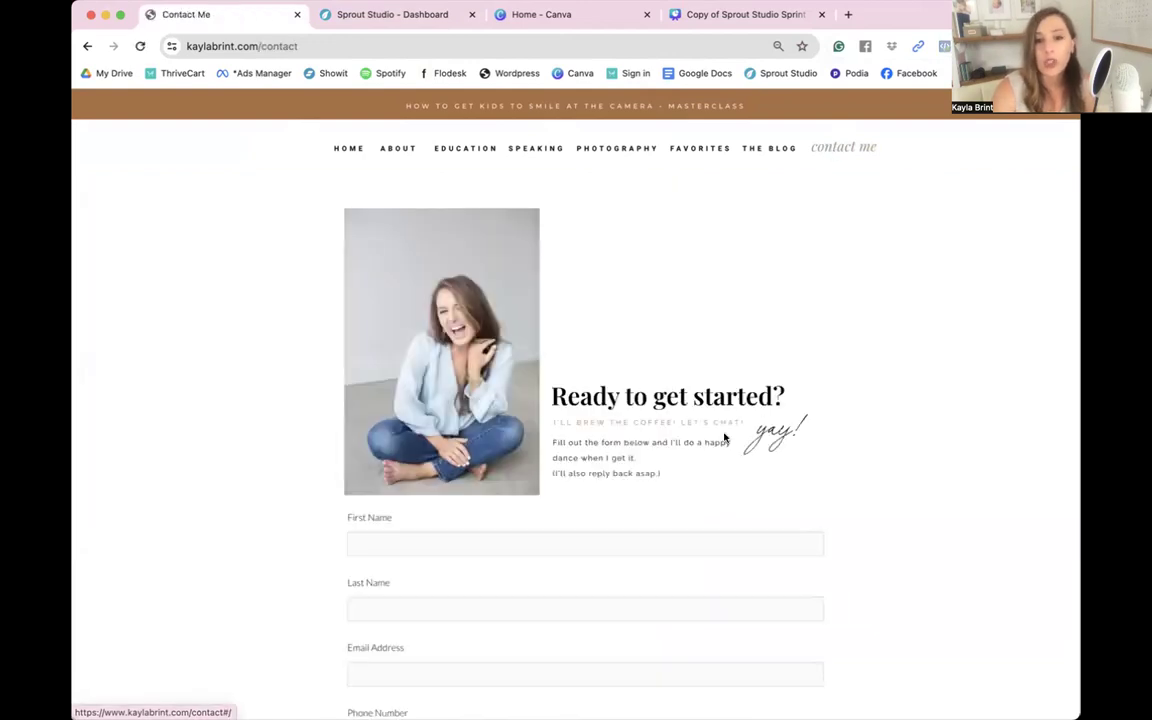
scroll(725, 437, "down", 2)
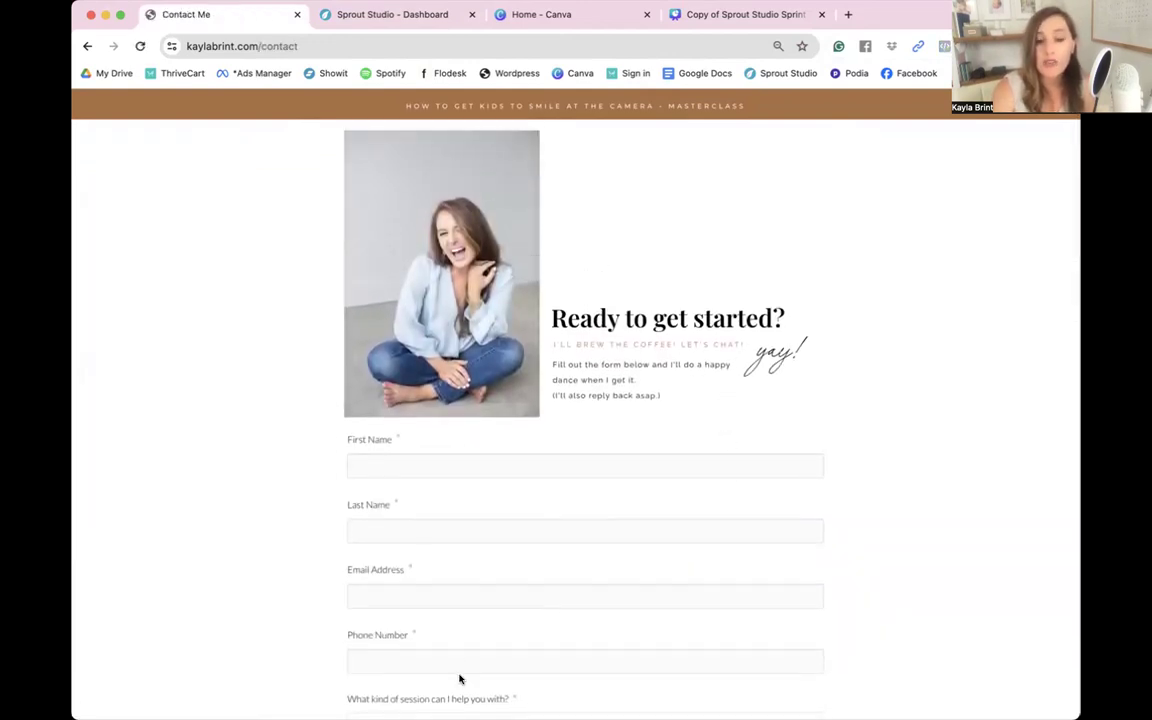
scroll(460, 677, "down", 5)
scroll(488, 440, "down", 3)
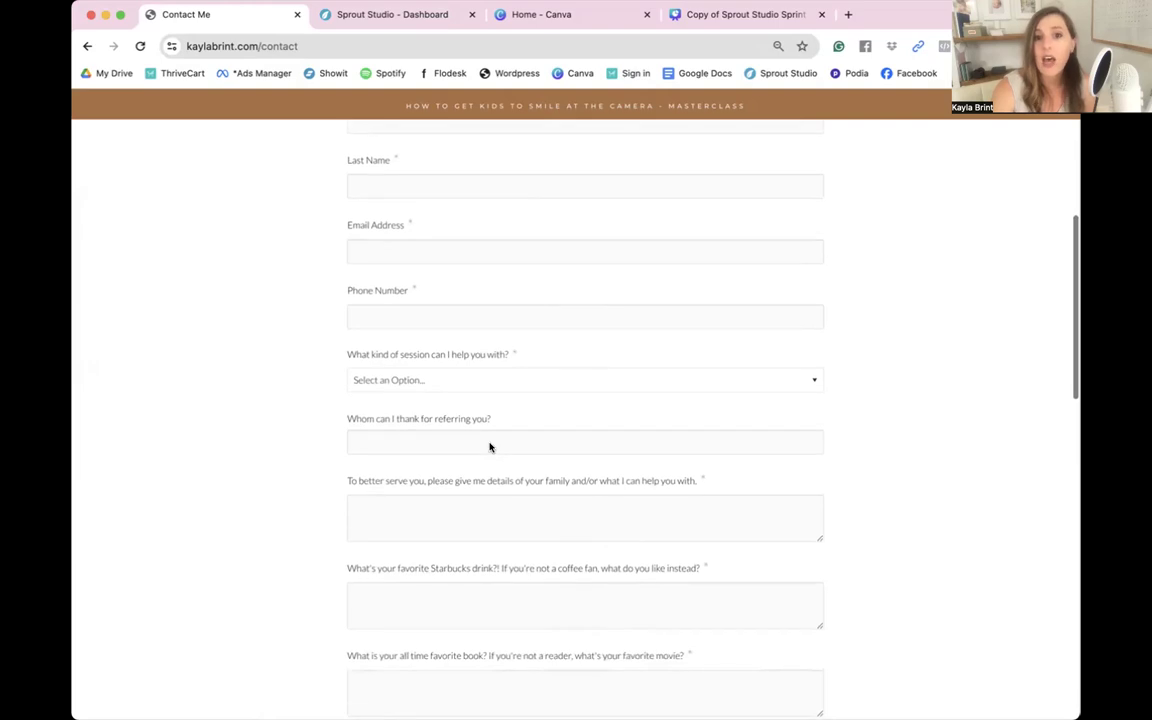
scroll(490, 447, "down", 1)
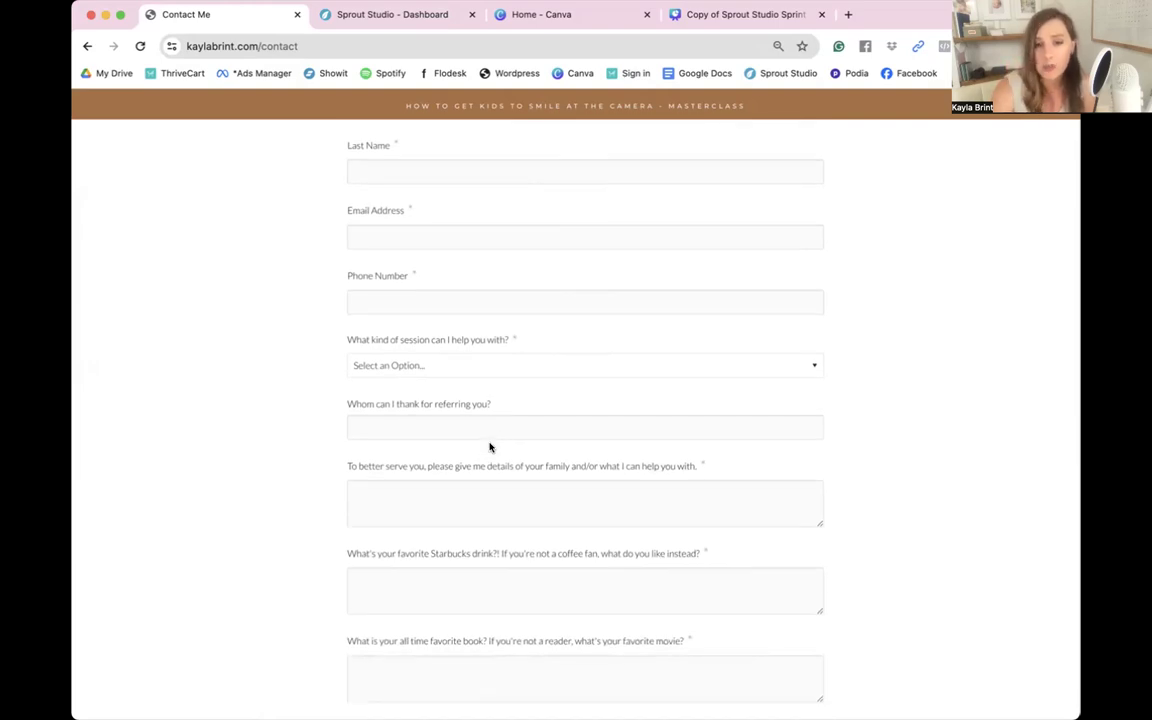
scroll(490, 447, "down", 3)
scroll(490, 447, "up", 2)
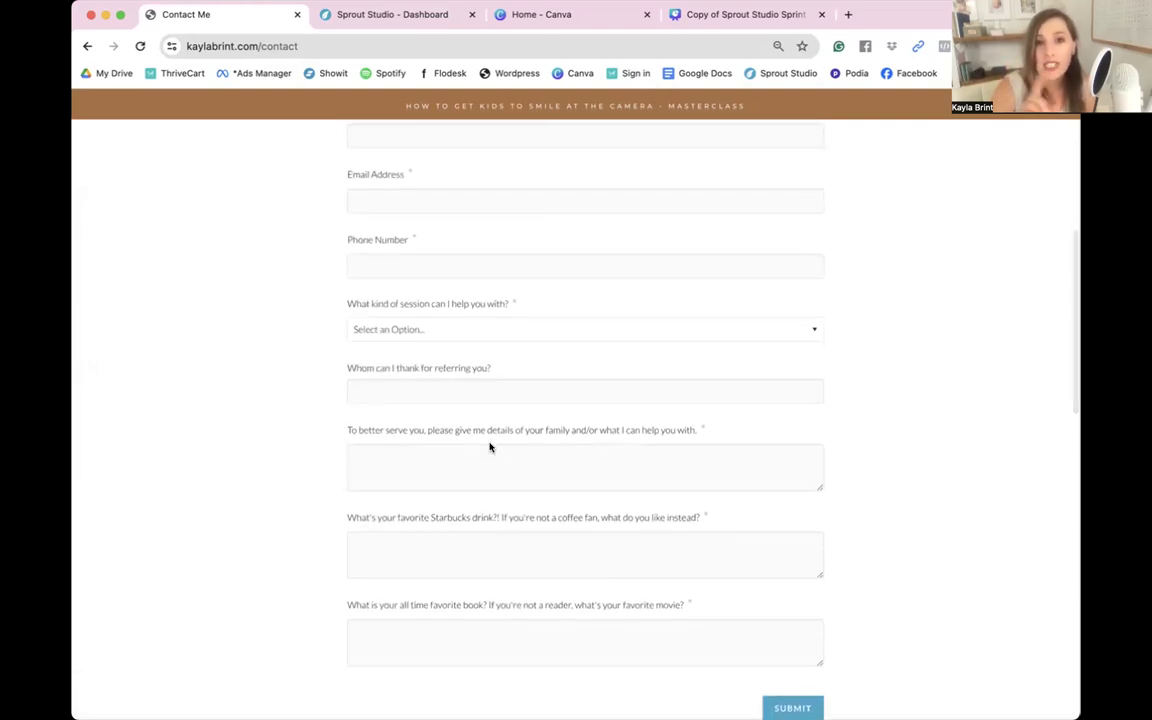
Switch back to Sprout Studio and start a new lead titled "Testing"
left_click(366, 13)
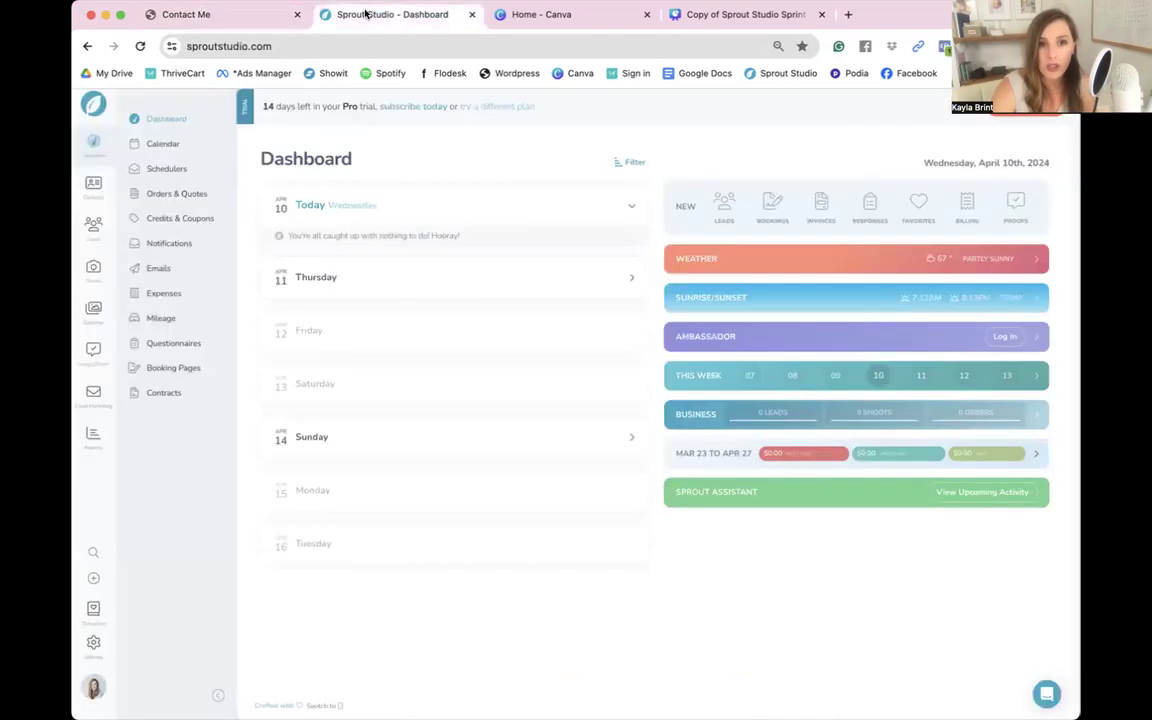
left_click(92, 233)
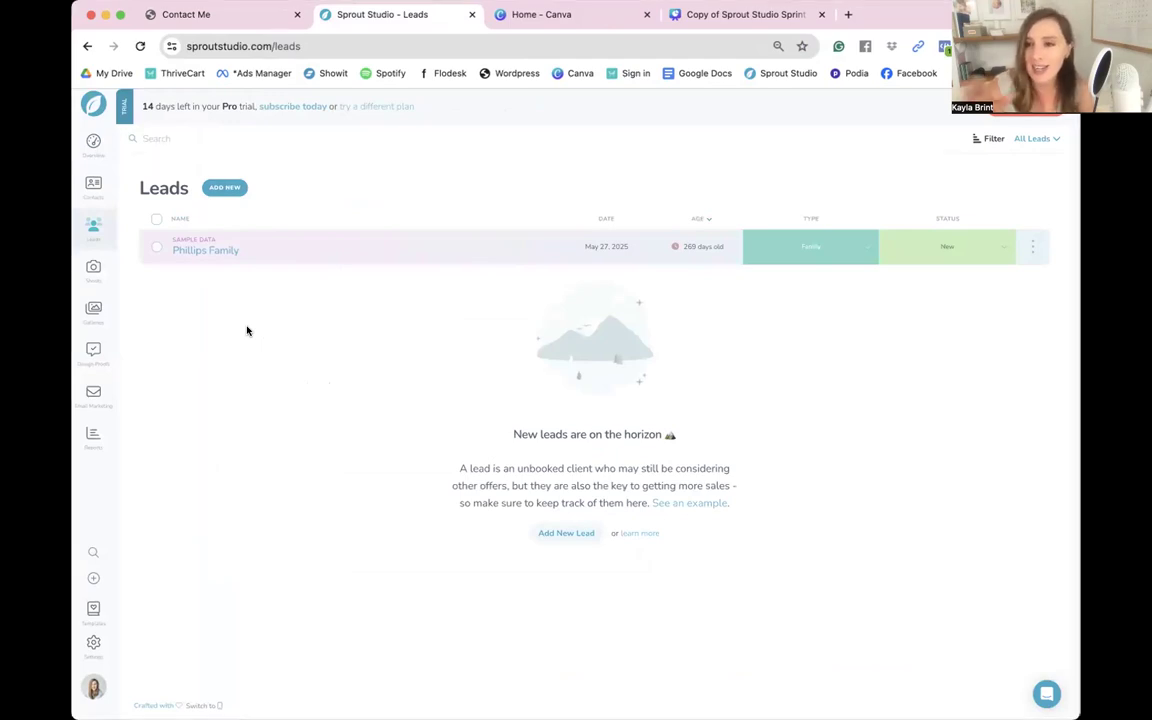
left_click(223, 189)
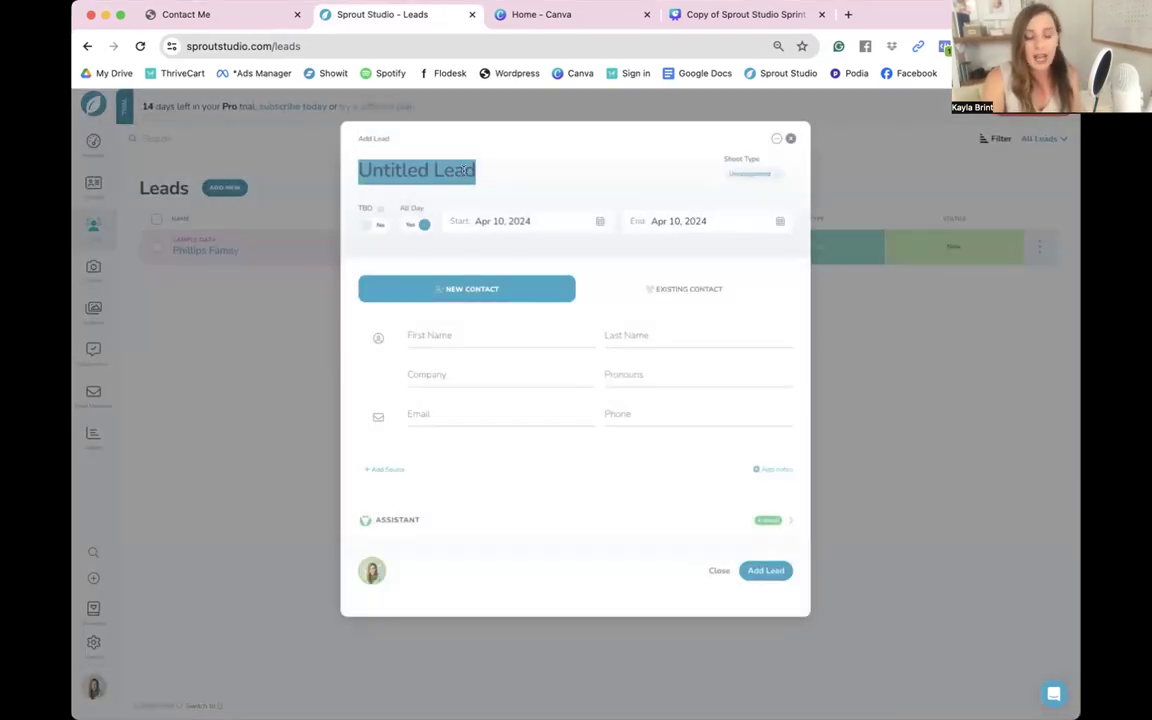
key("BackSpace")
type("Teset")
key("BackSpace")
key("BackSpace")
type("ting")
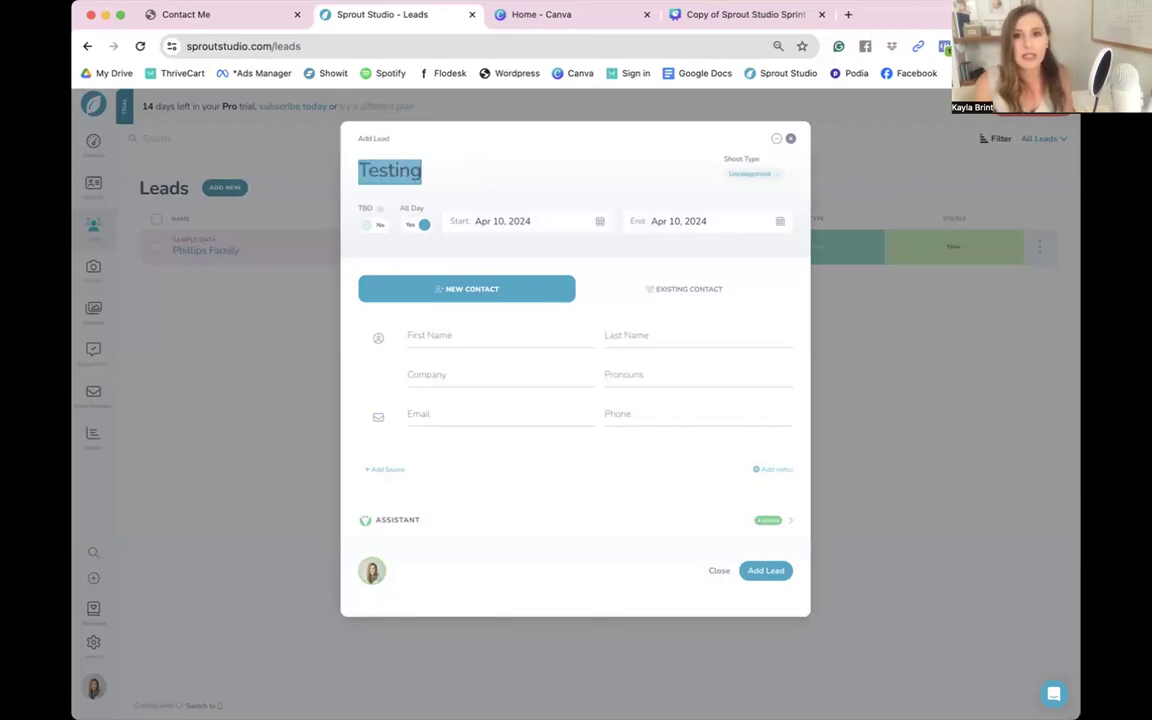
Set the lead's shoot type to Family and turn off the all-day option
left_click(745, 174)
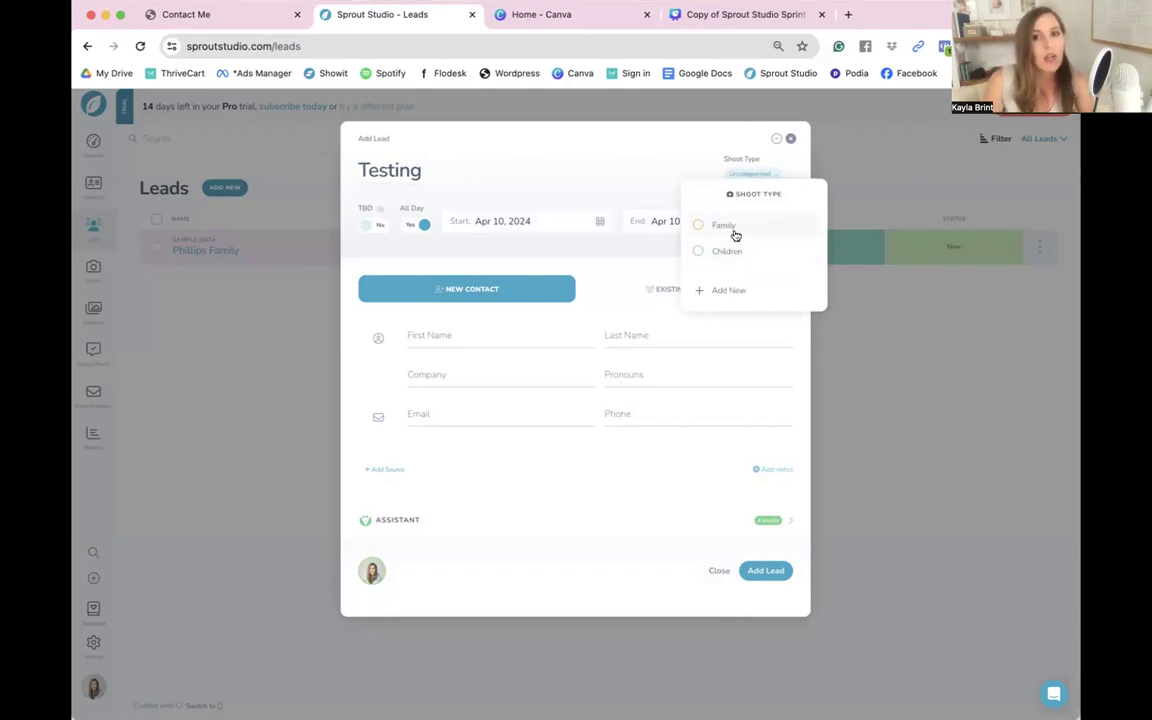
left_click(732, 232)
left_click(414, 225)
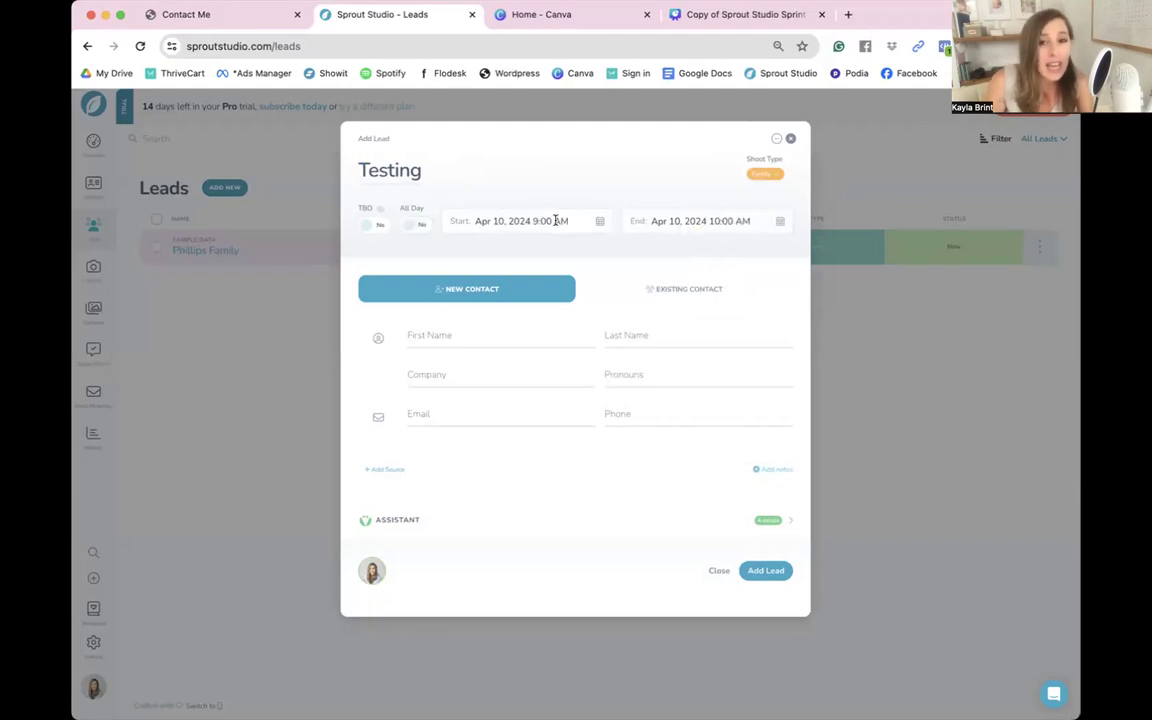
Enter the new contact's first name and last name
left_click(504, 333)
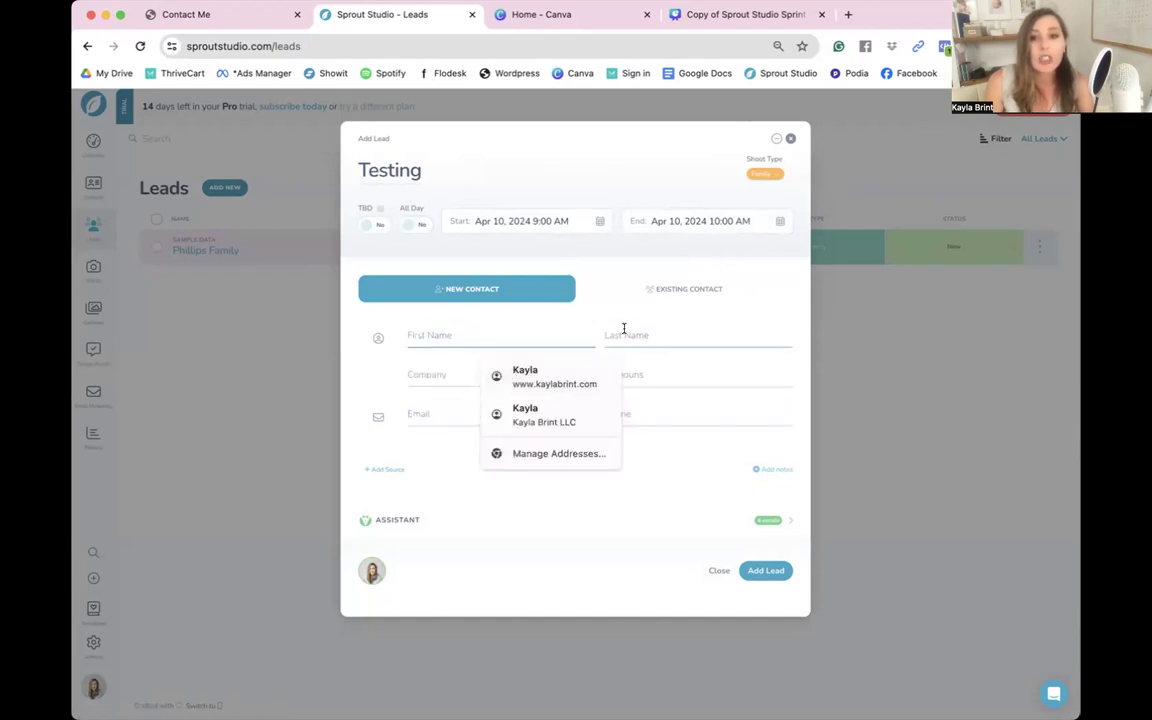
left_click(610, 368)
left_click(503, 336)
type("Test")
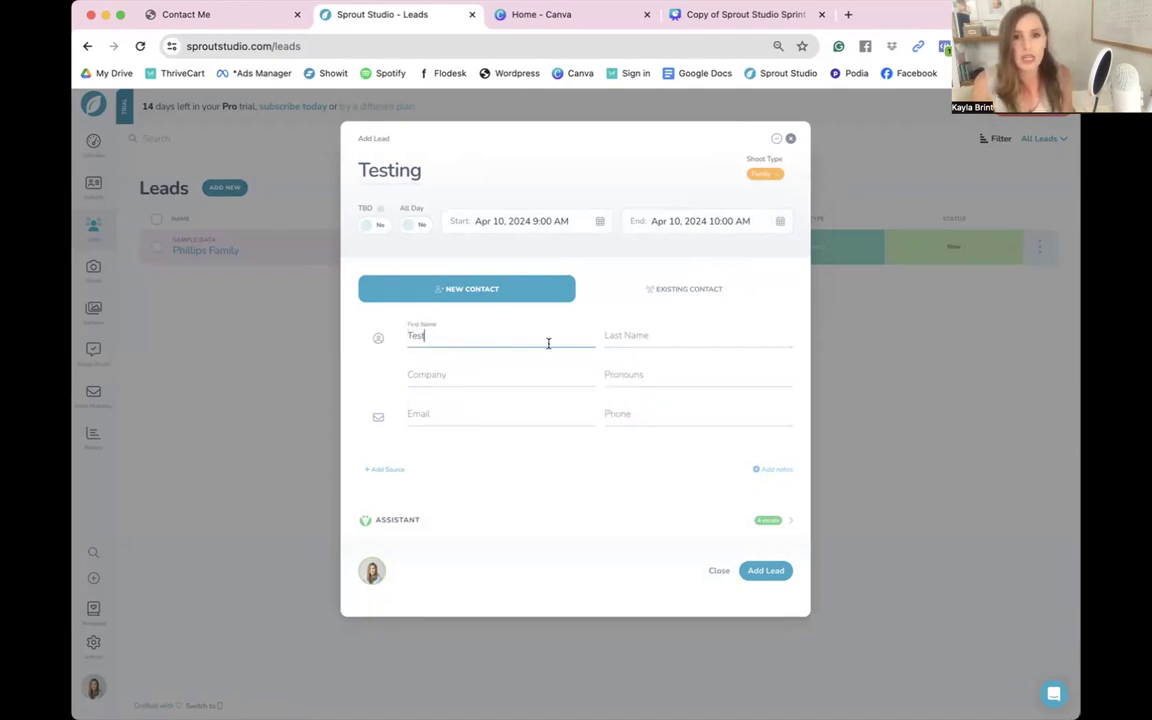
left_click(615, 337)
type("Tes")
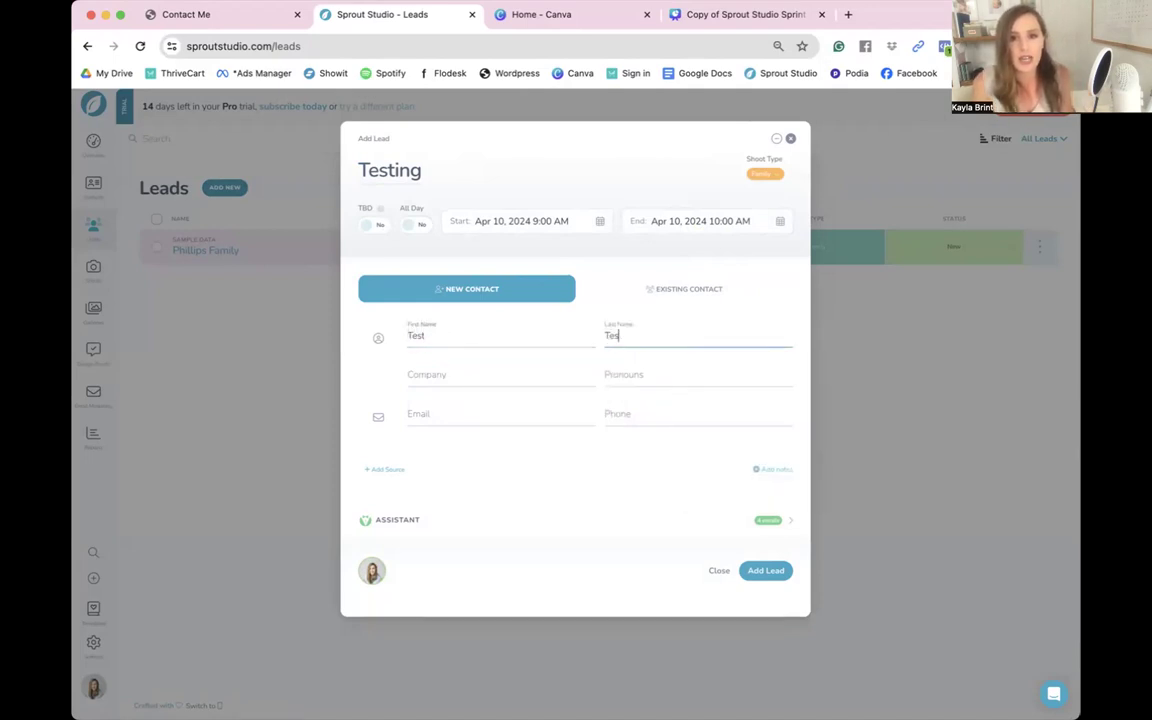
type("ting")
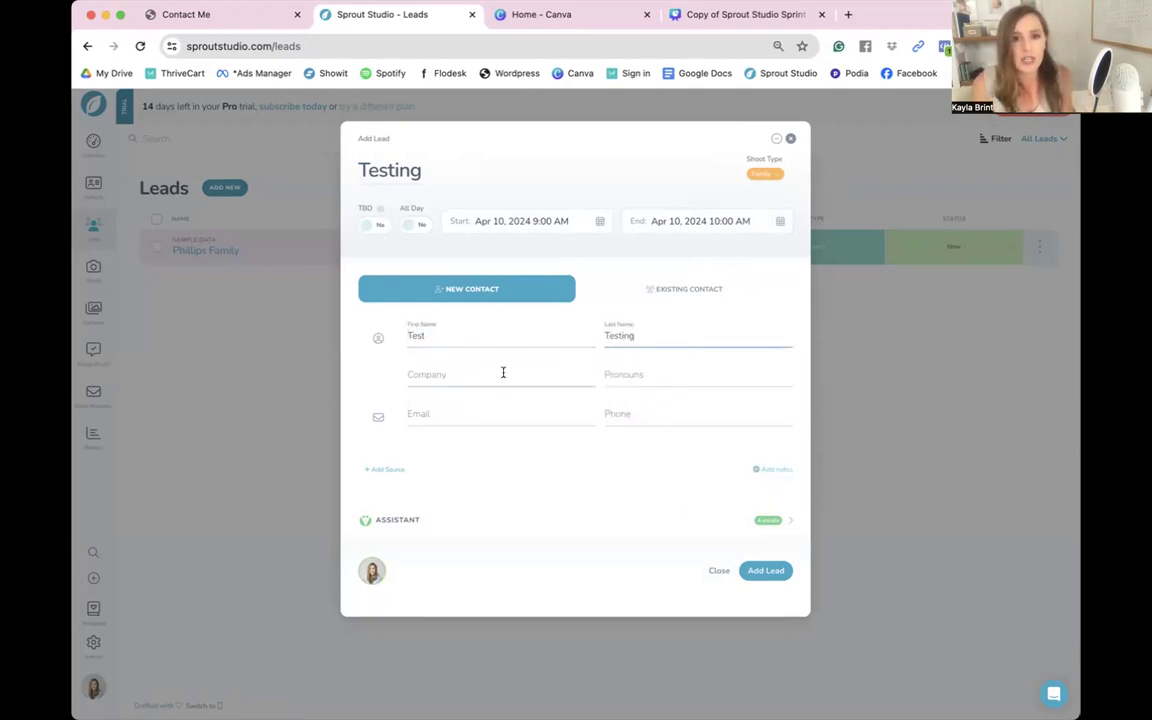
Fill in the contact's company and e-mail from a saved address suggestion, leaving the phone number empty
left_click(648, 417)
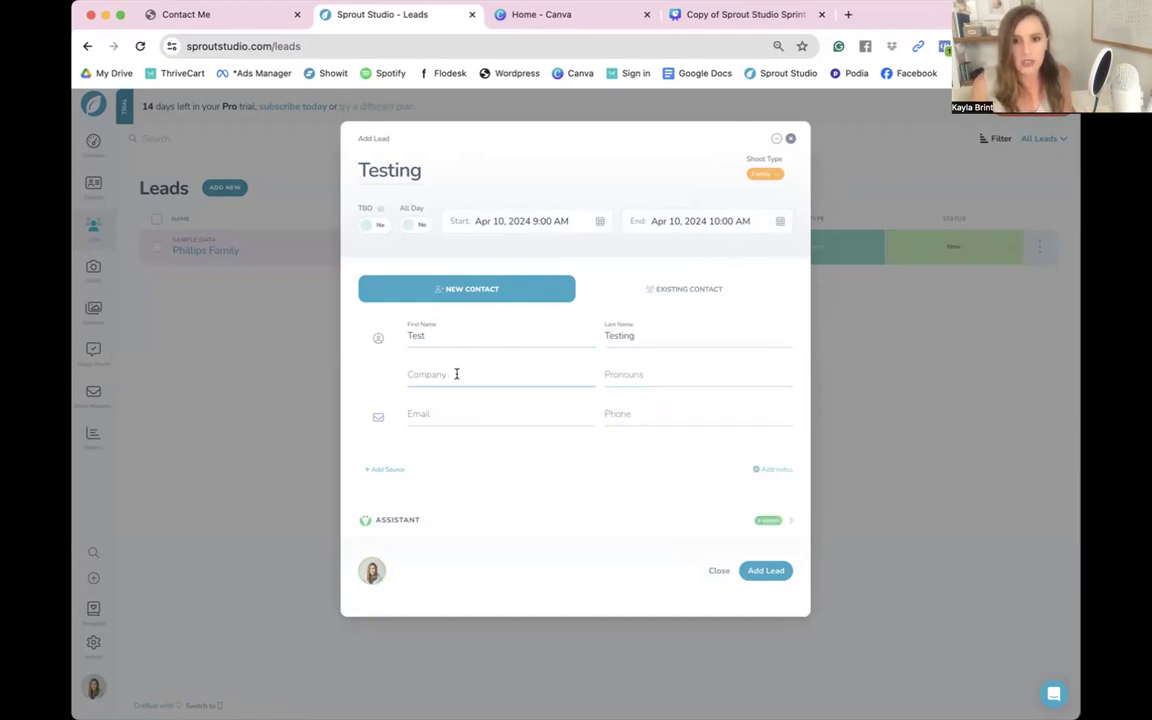
left_click(476, 405)
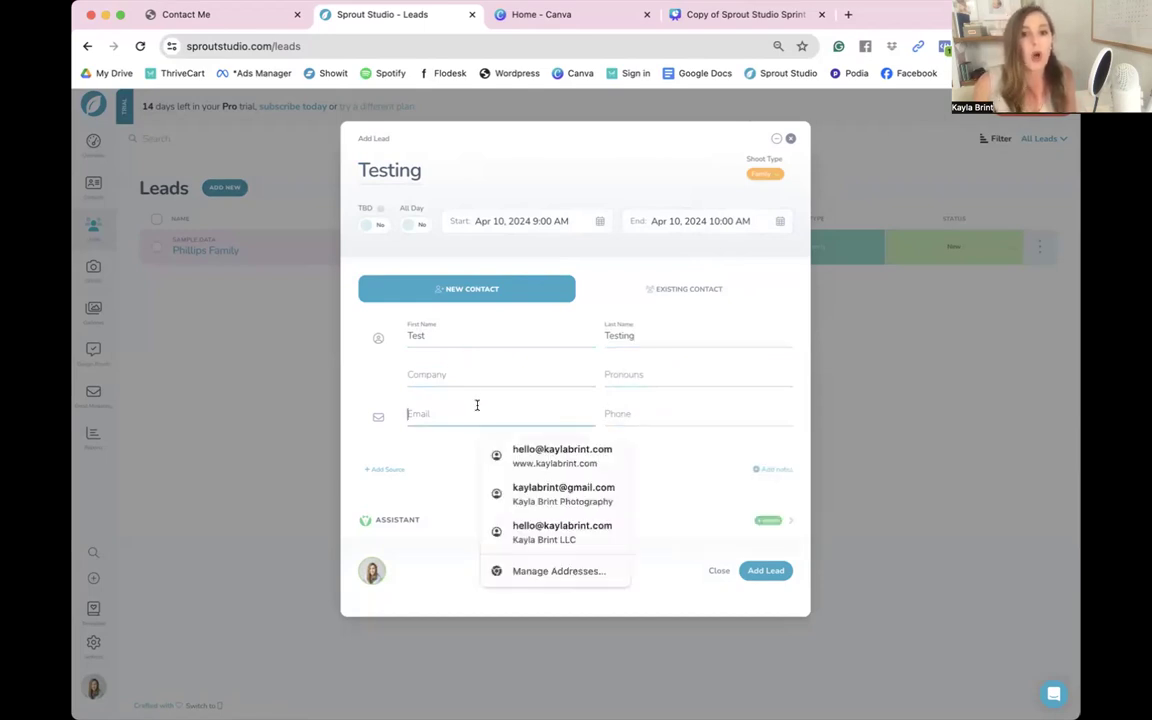
left_click(516, 457)
left_click(660, 413)
key("ctrl+a")
key("BackSpace")
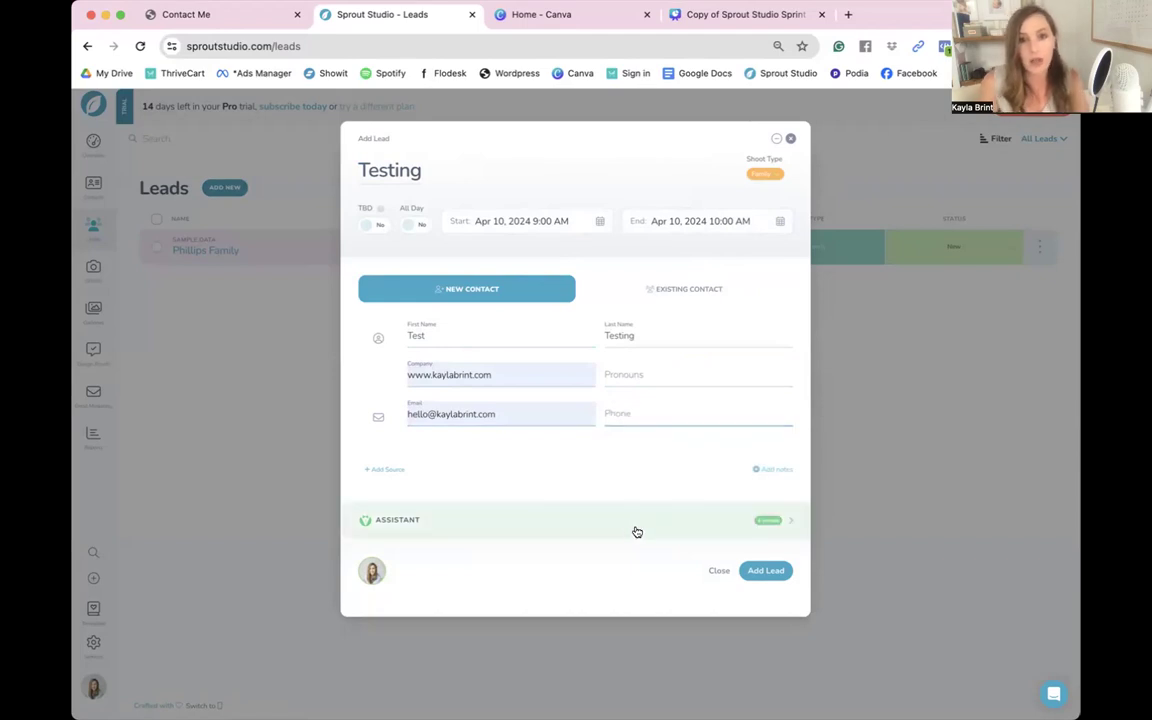
Expand the assistant's automated reminders and confirmations, and add the lead
left_click(637, 532)
scroll(709, 473, "down", 2)
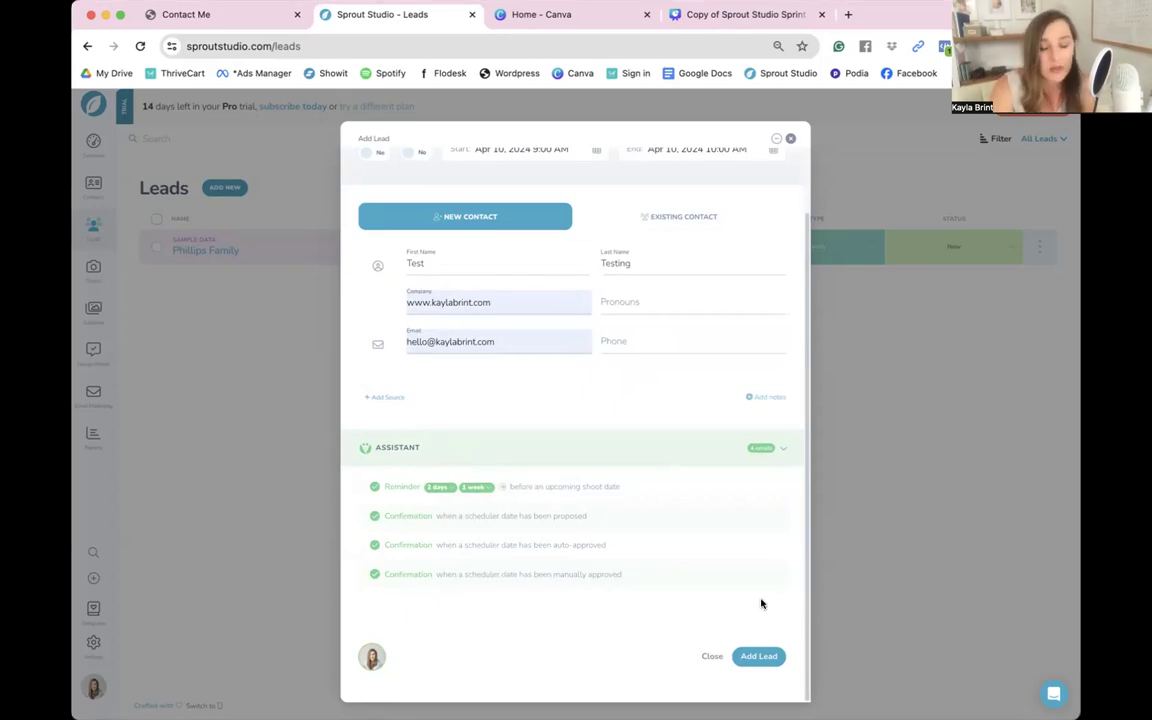
left_click(753, 663)
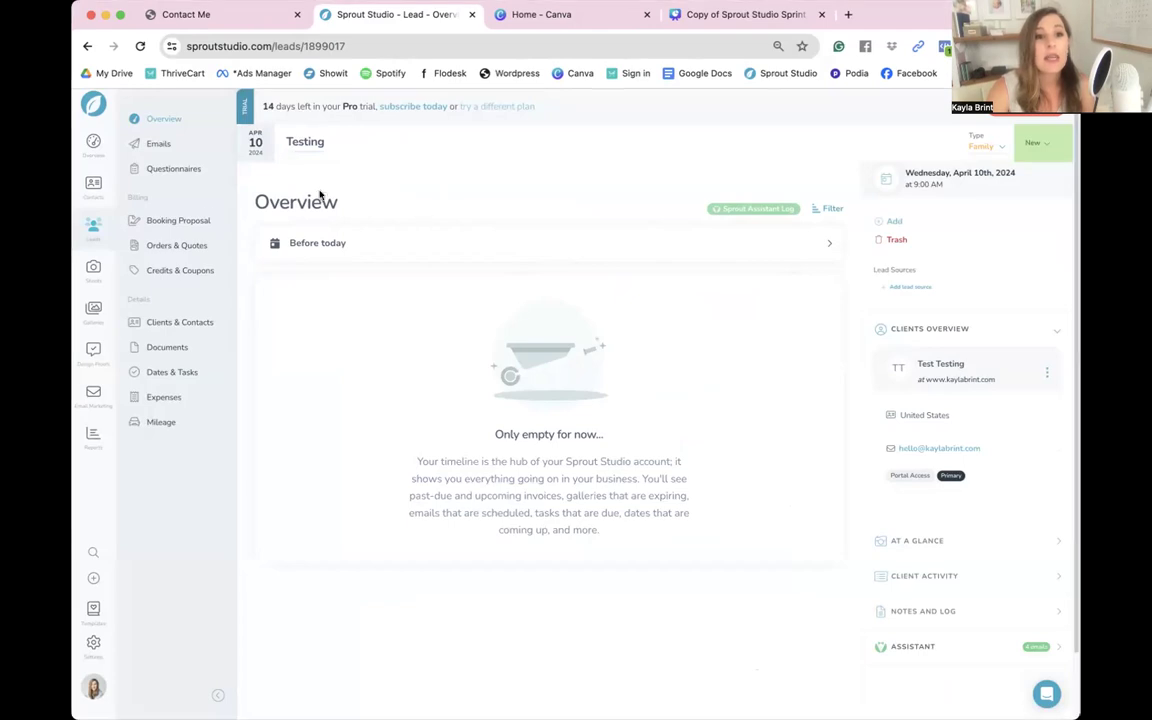
Open the lead's booking proposal and choose Testing Price List for its offerings
left_click(197, 218)
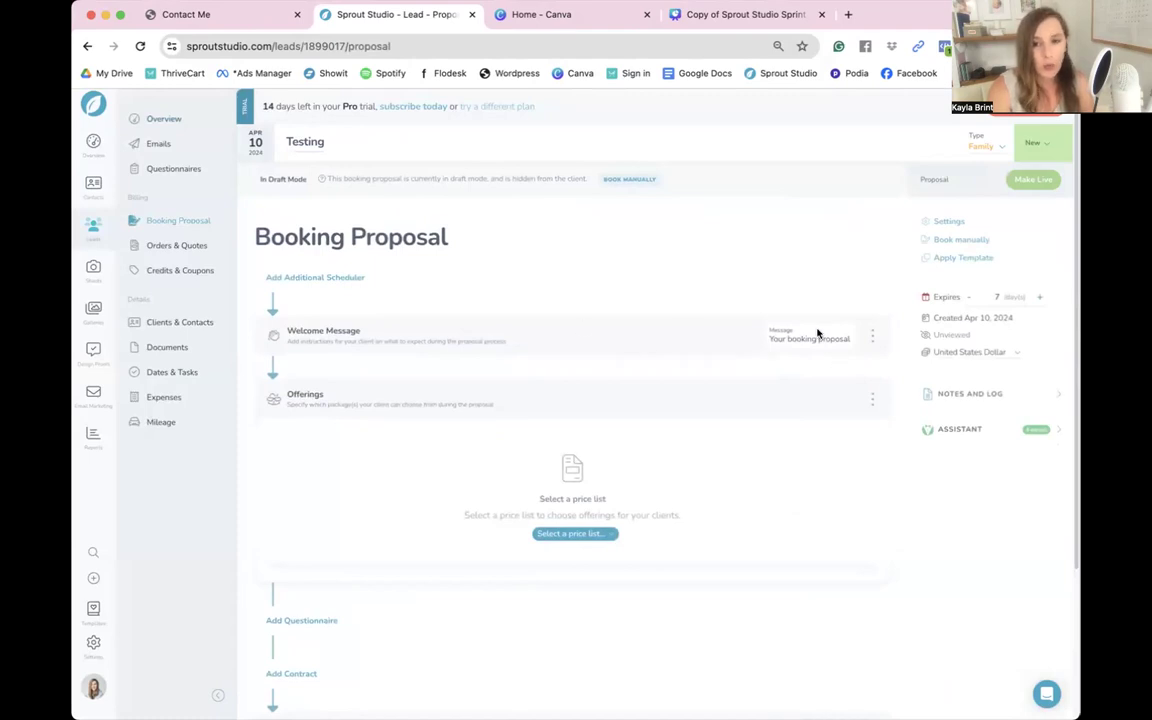
scroll(655, 350, "down", 1)
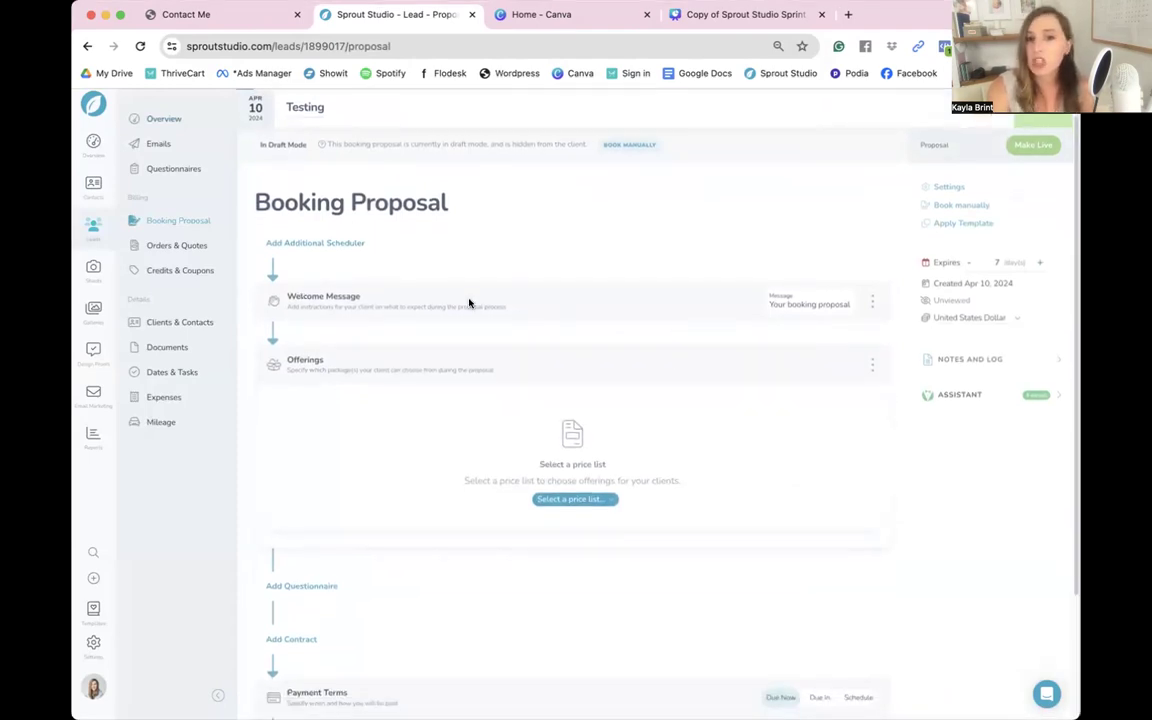
scroll(676, 430, "down", 4)
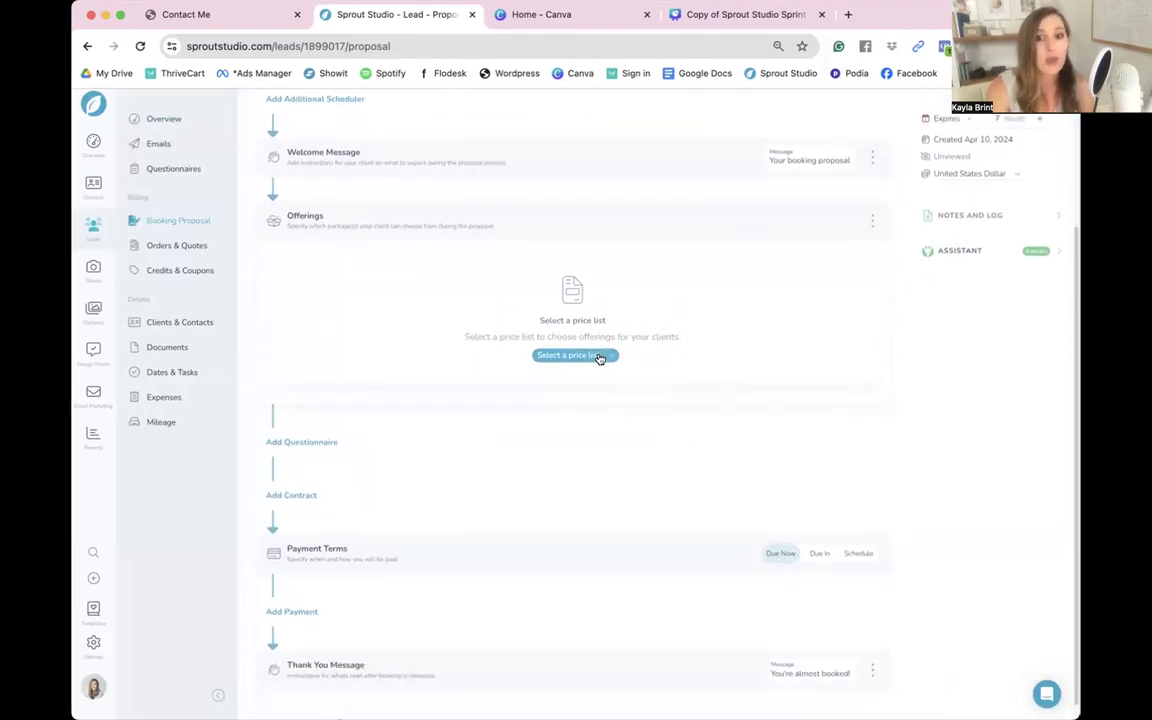
left_click(600, 357)
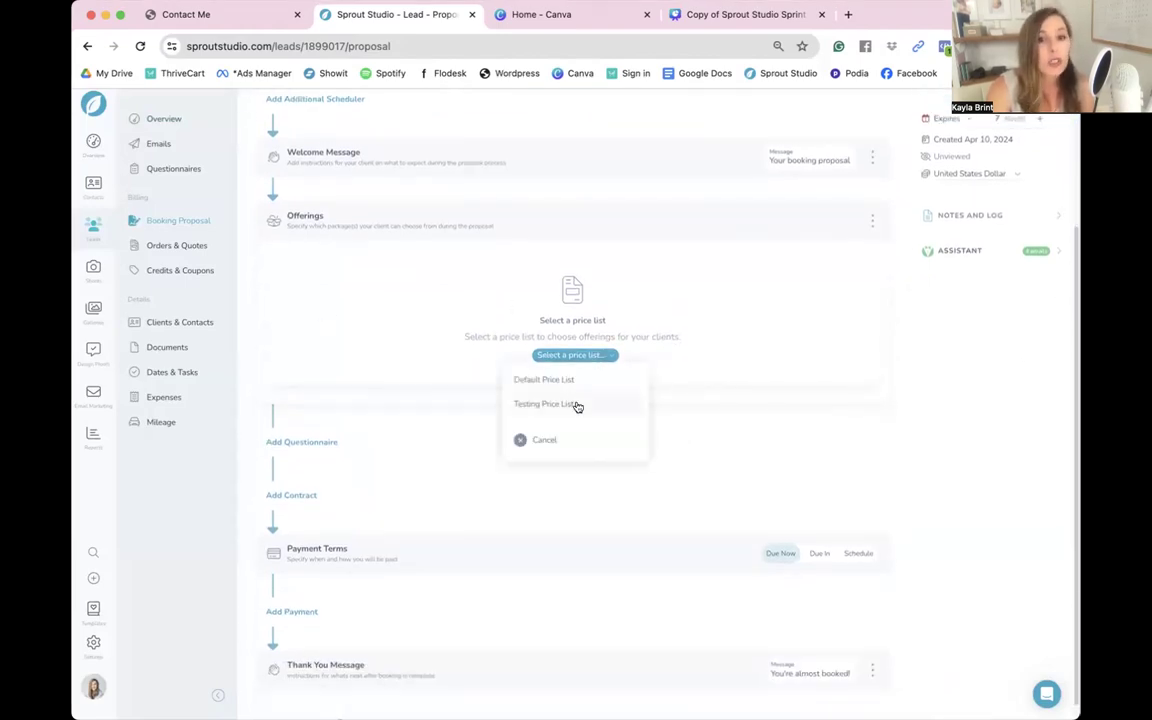
left_click(578, 404)
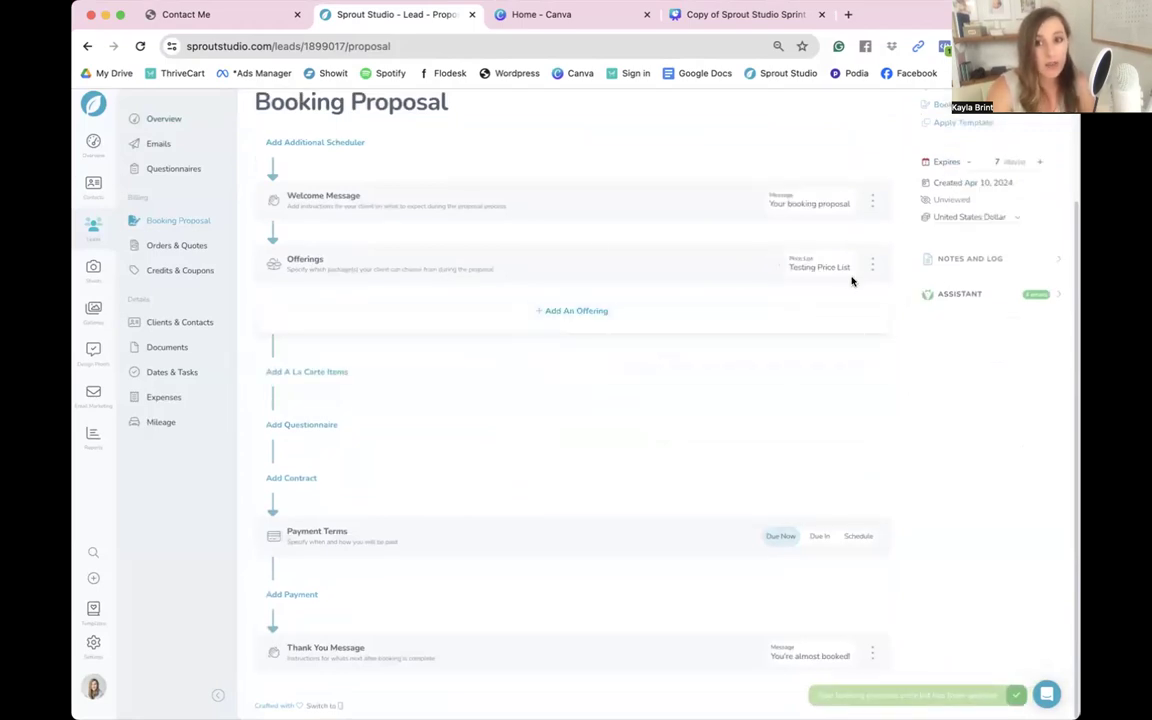
Add the service Testing Service 2 with a quantity of 1 as an offering in the proposal
left_click(575, 320)
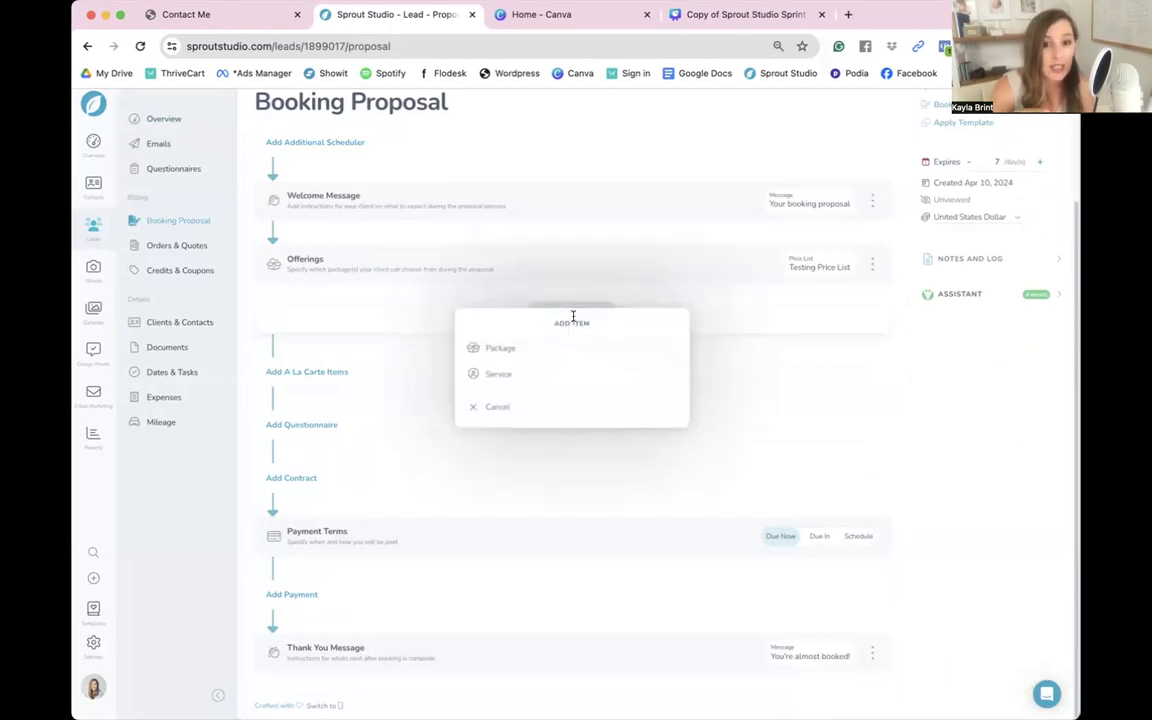
left_click(519, 376)
left_click(517, 370)
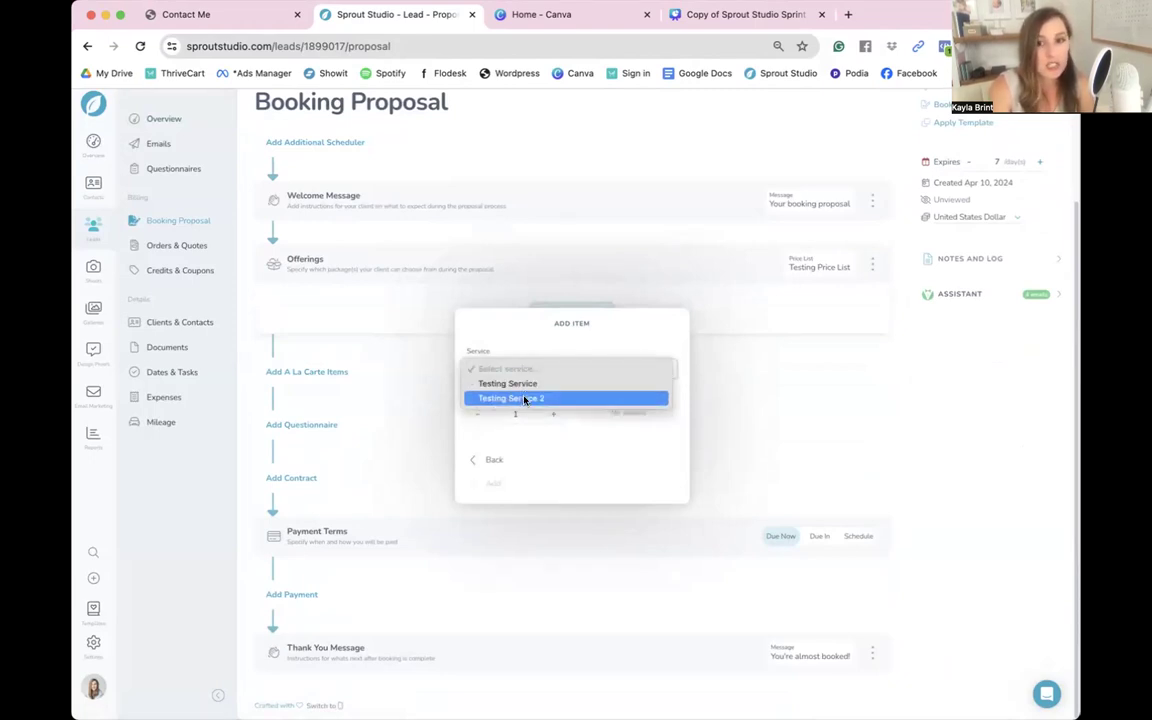
left_click(525, 398)
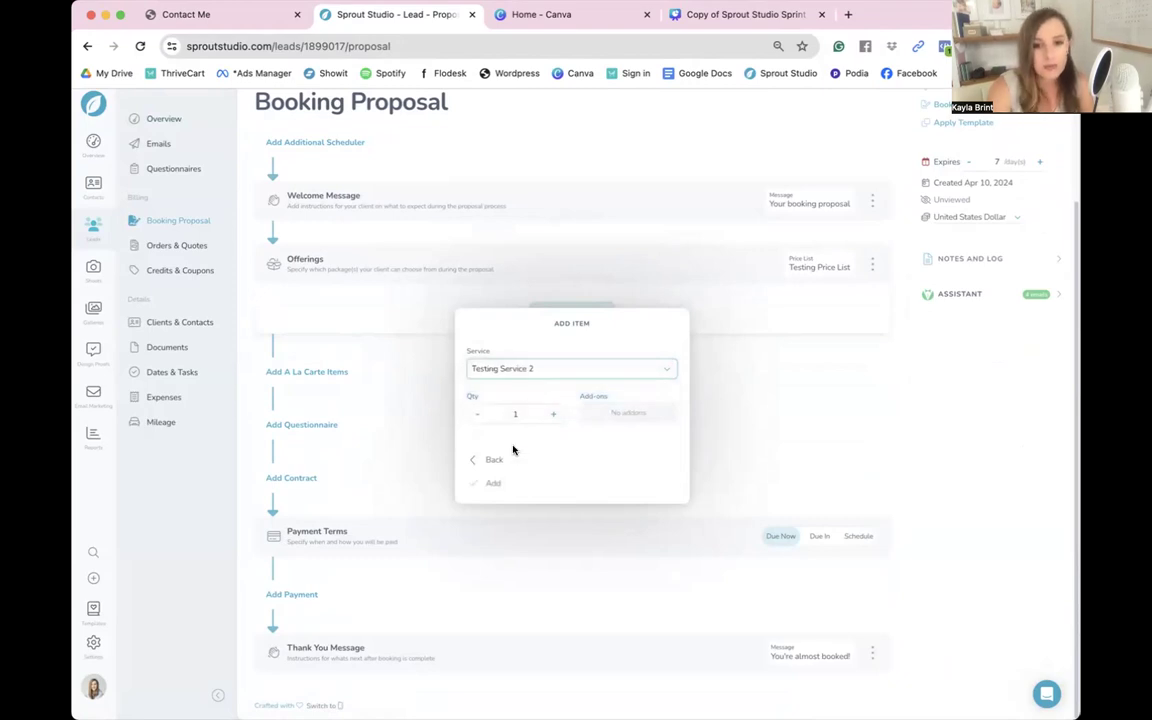
left_click(509, 483)
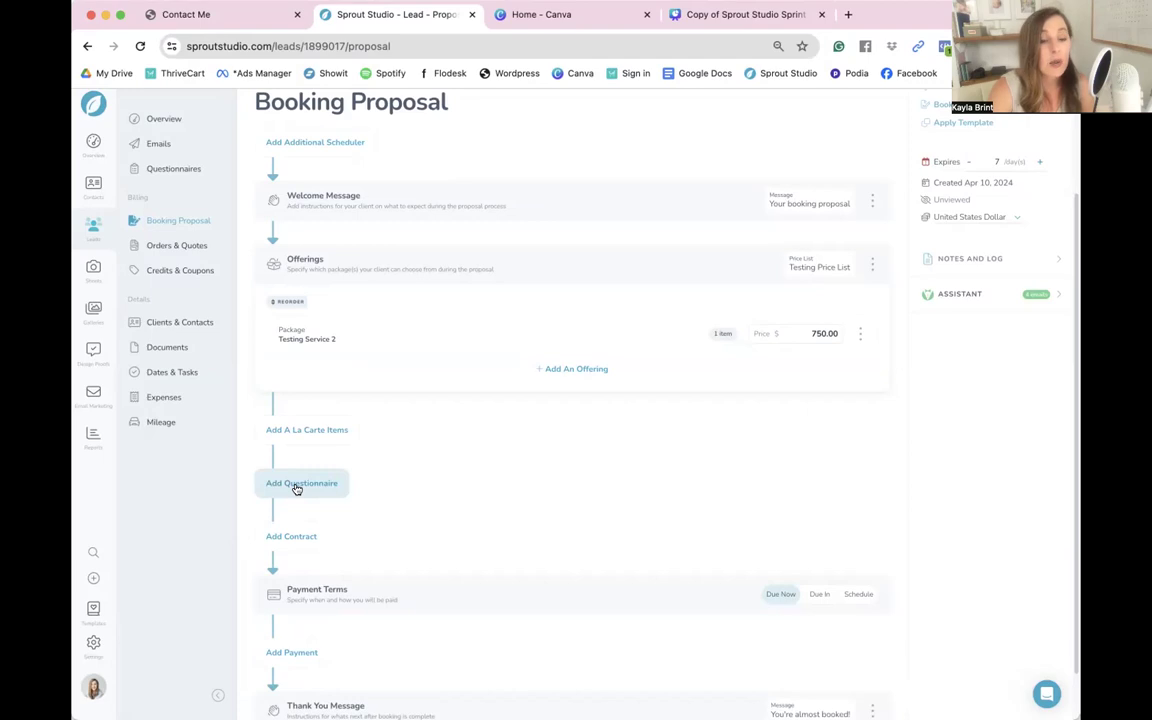
left_click(296, 486)
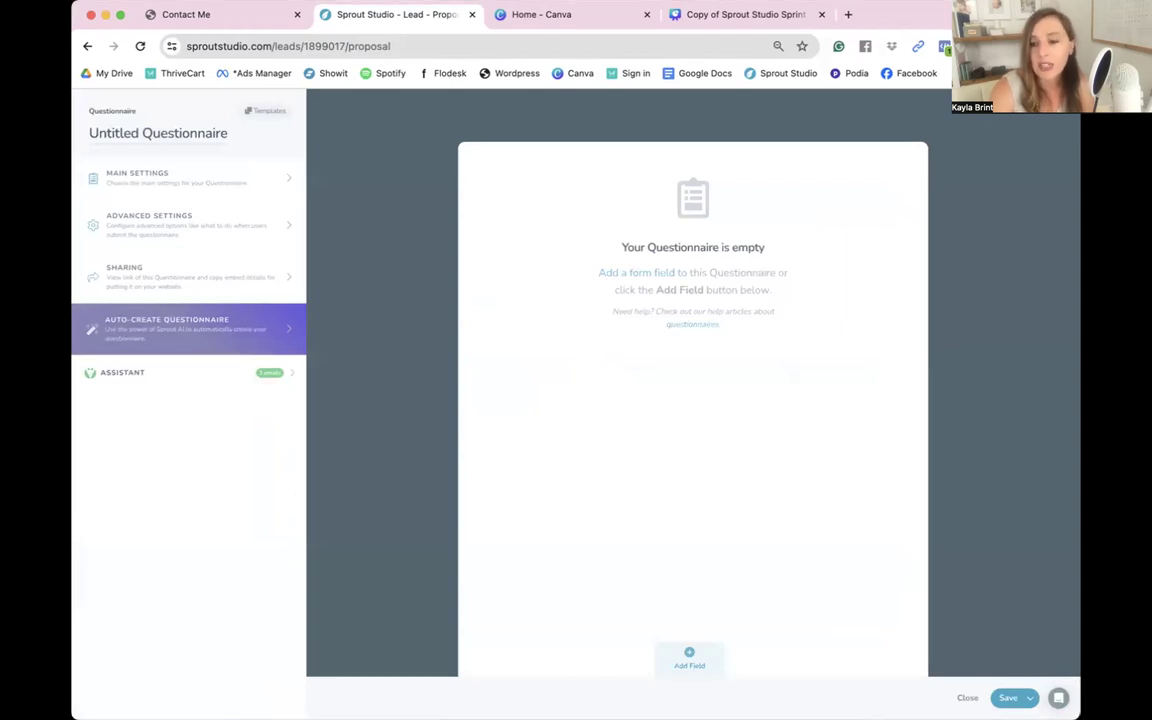
key("Escape")
left_click(597, 473)
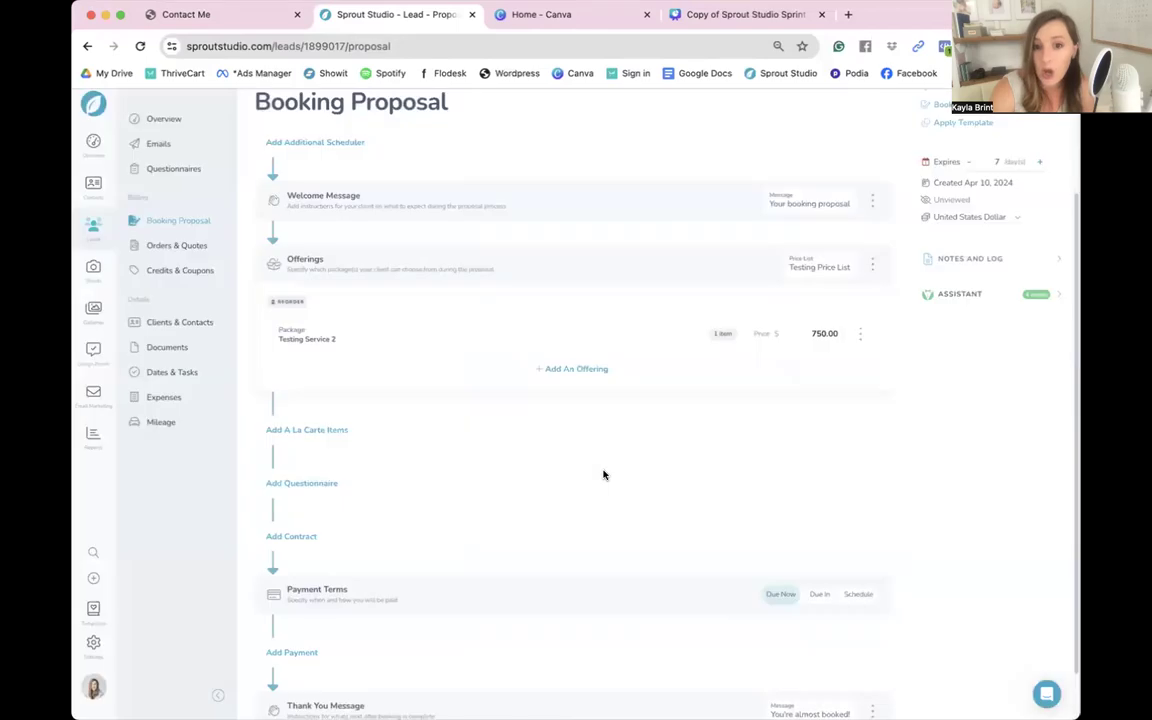
scroll(545, 483, "down", 1)
left_click(280, 478)
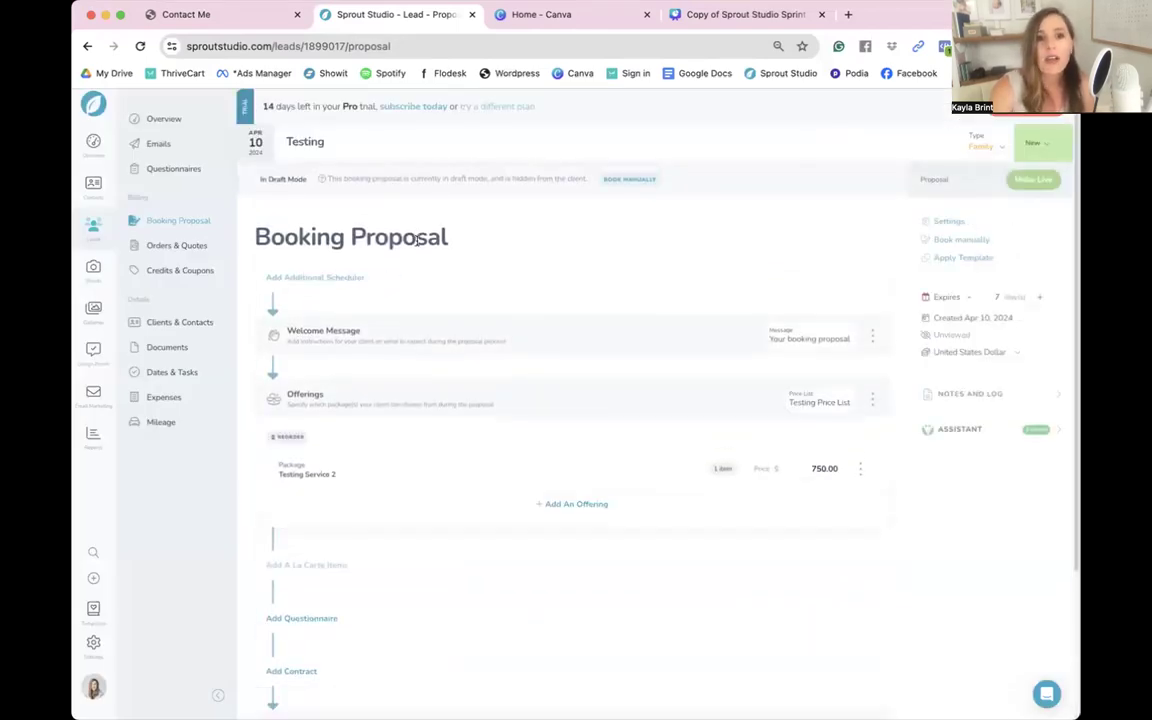
Try Due In and Schedule as payment terms, view the options for adding a payment schedule, and return the terms to Due Now
scroll(485, 541, "down", 3)
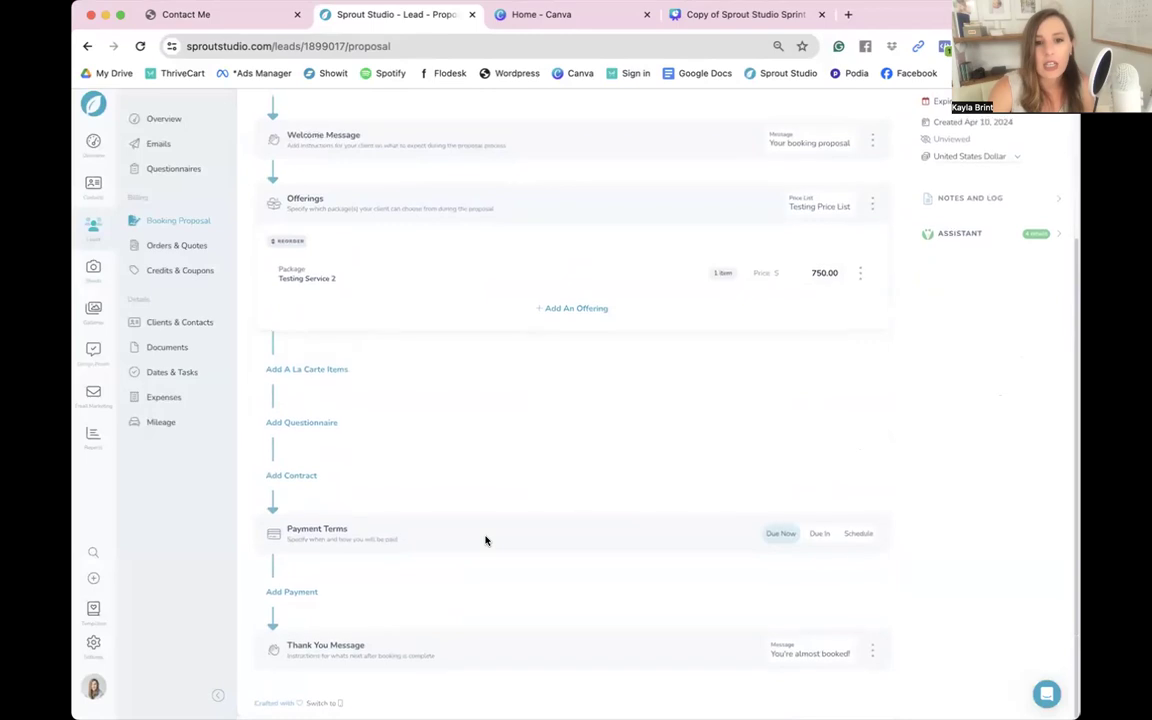
left_click(821, 538)
left_click(746, 537)
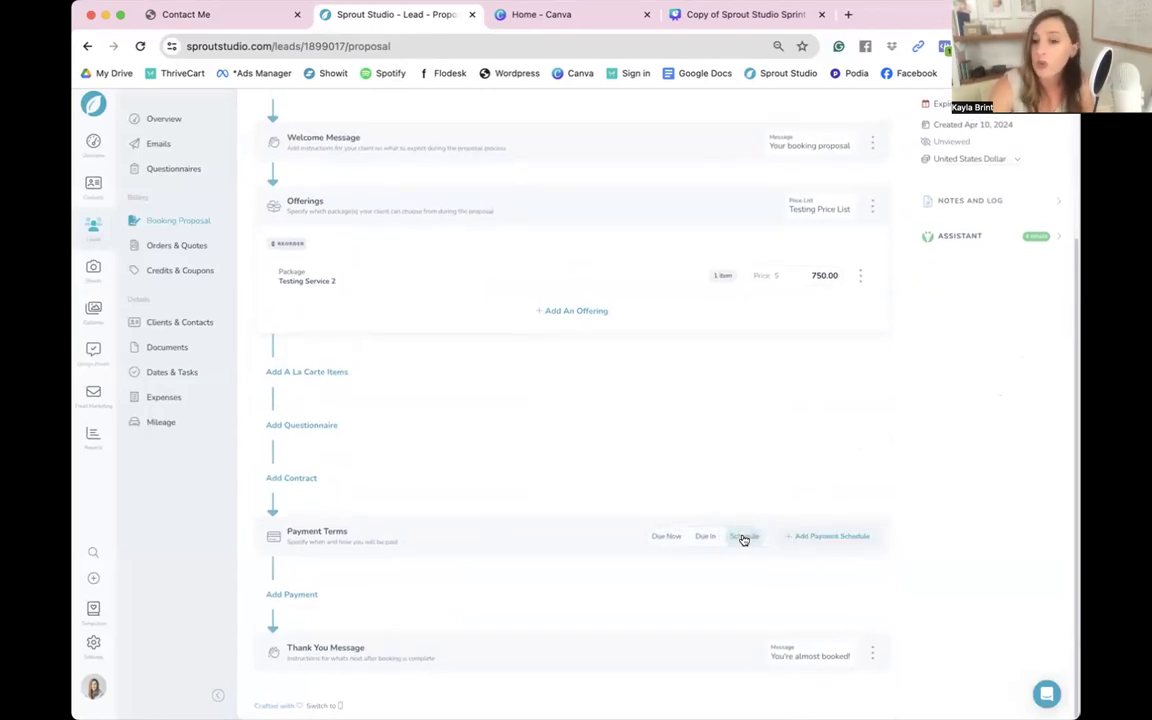
left_click(821, 537)
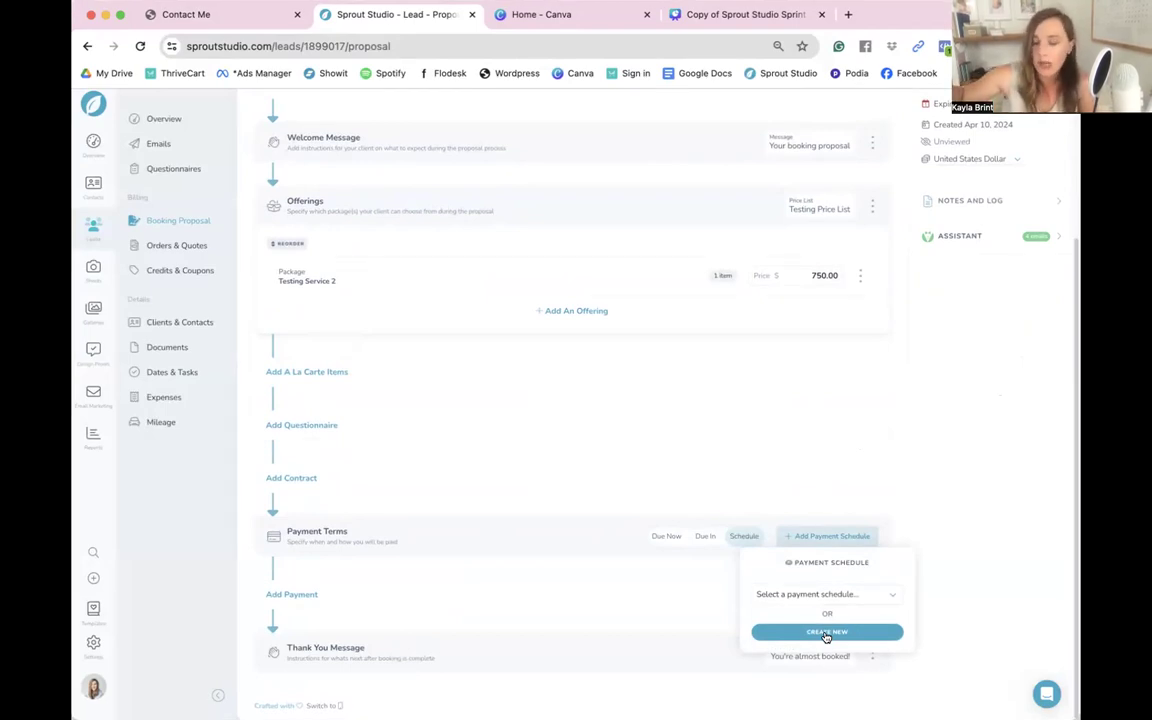
left_click(787, 465)
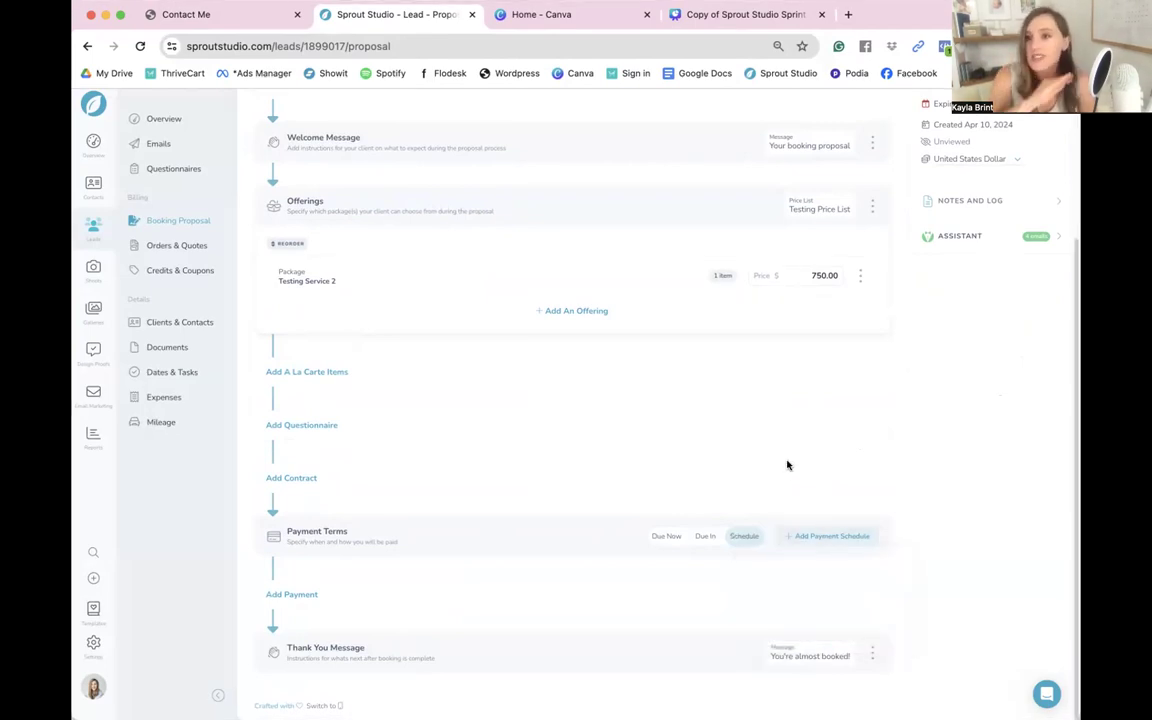
left_click(675, 535)
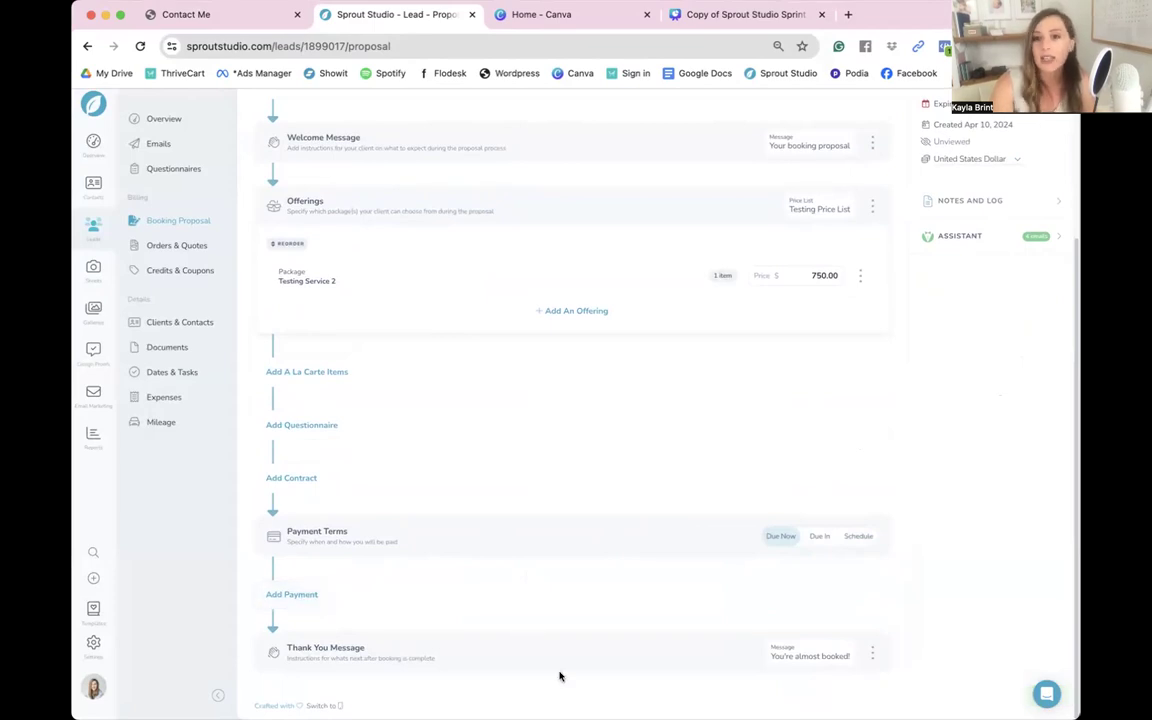
Make the booking proposal live and start an email about it to the client
scroll(728, 414, "up", 5)
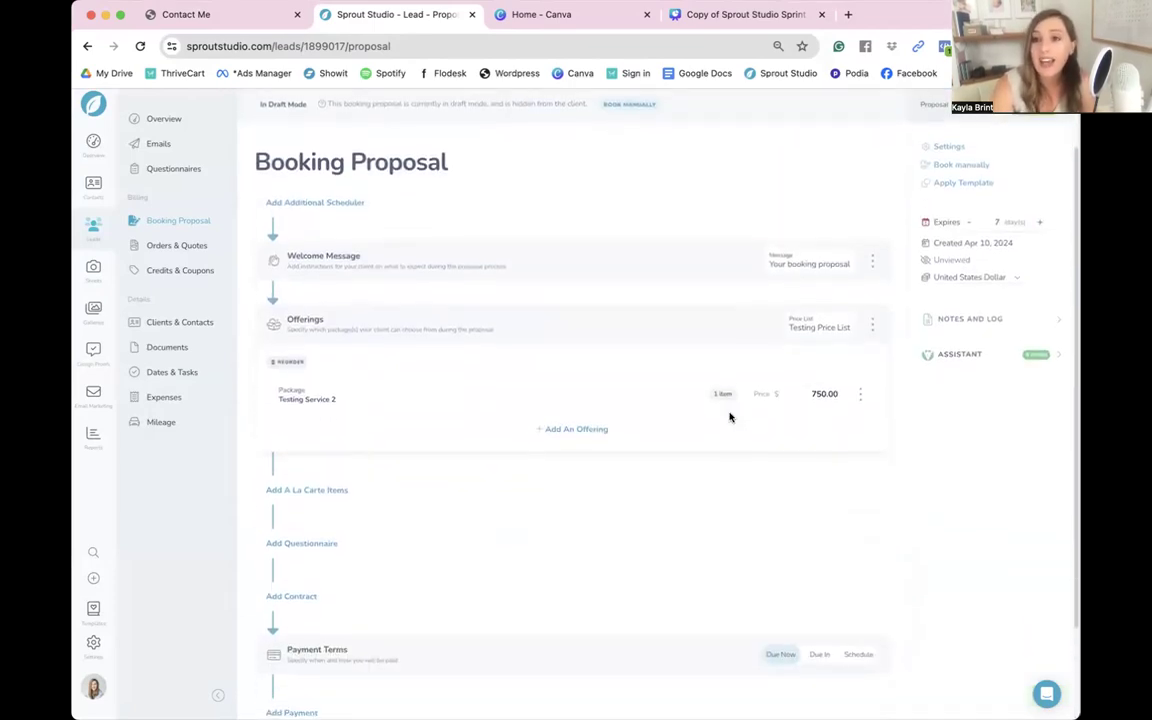
scroll(700, 400, "up", 3)
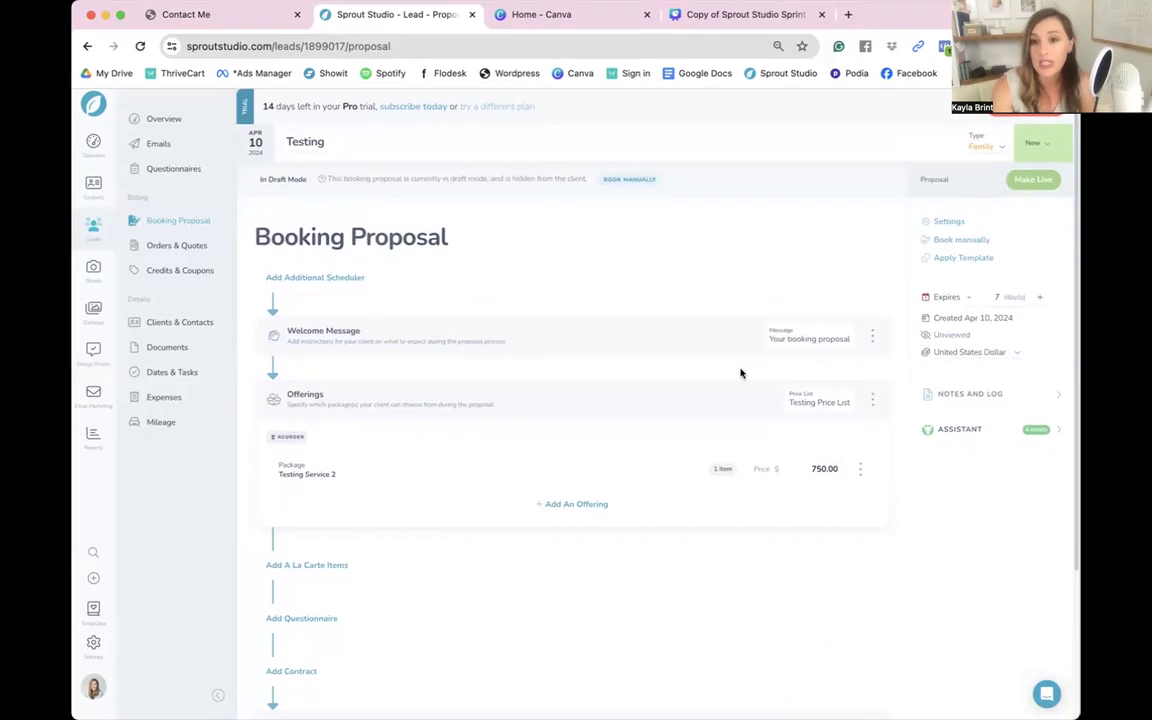
scroll(865, 205, "down", 2)
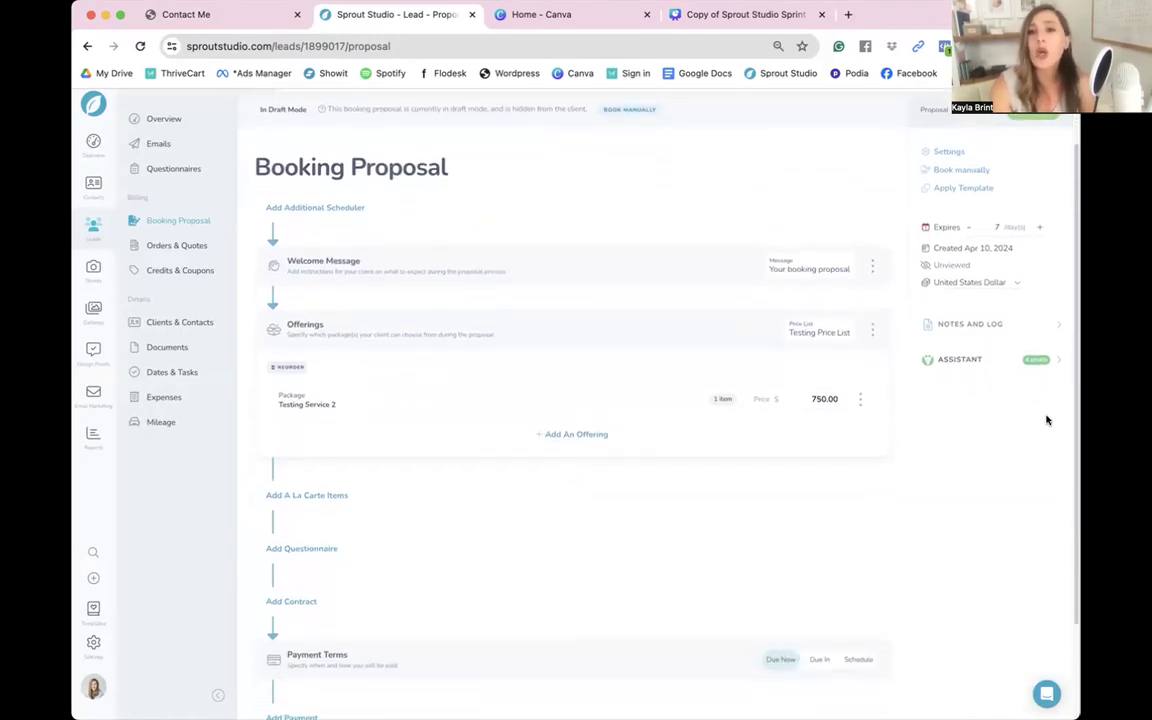
scroll(941, 316, "up", 2)
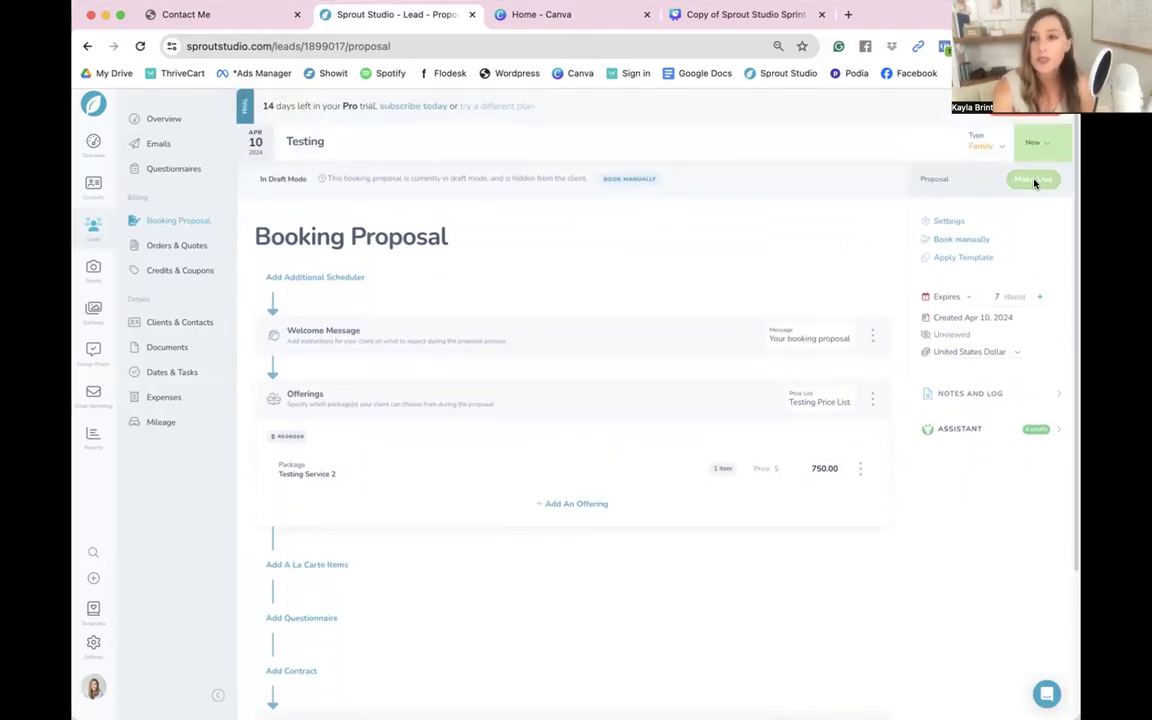
left_click(1034, 180)
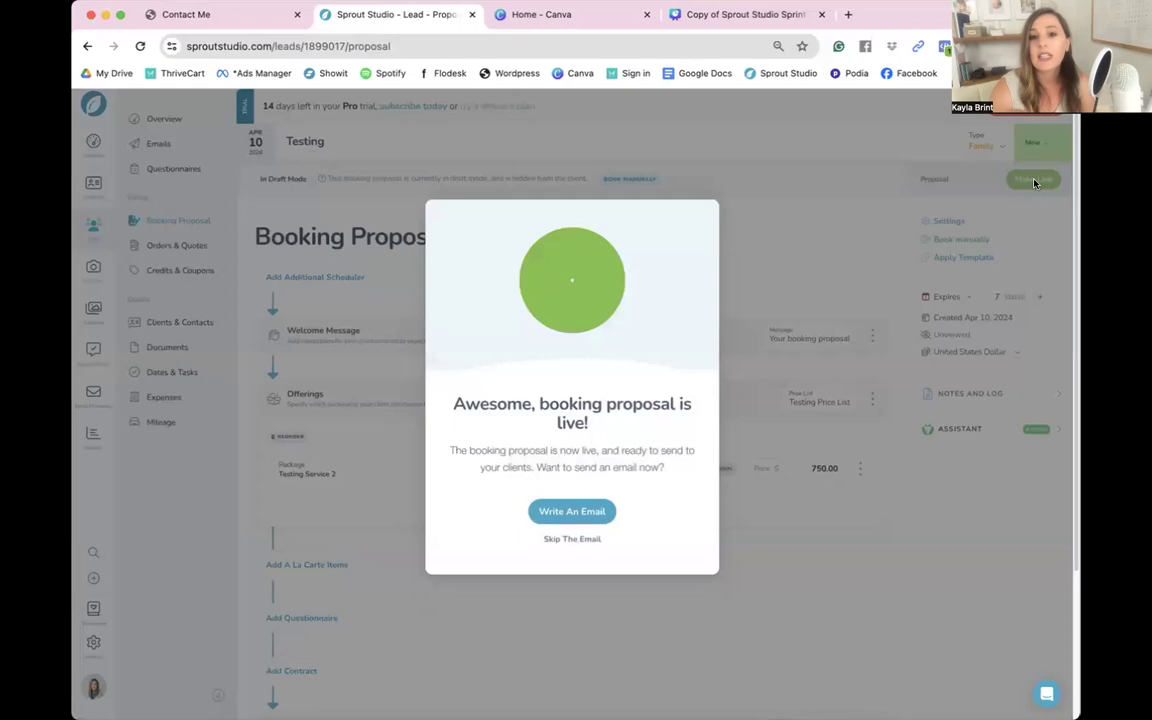
left_click(568, 511)
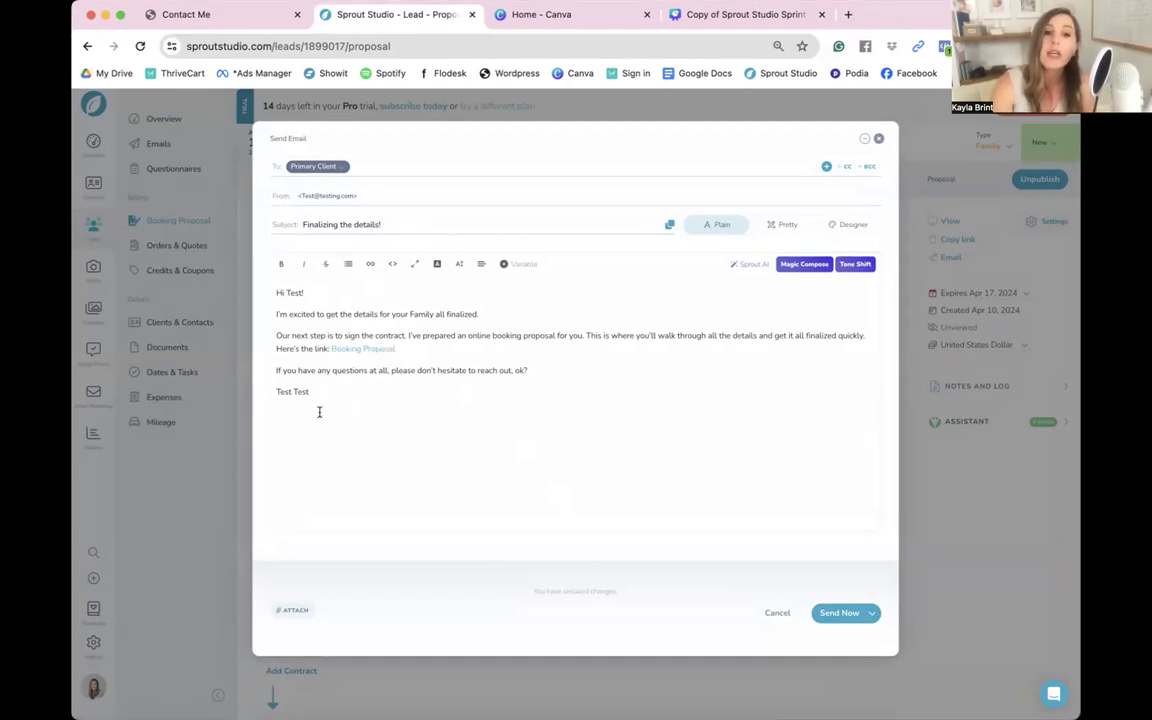
Open the Booking Proposal link from the email text to preview the client's view
right_click(379, 351)
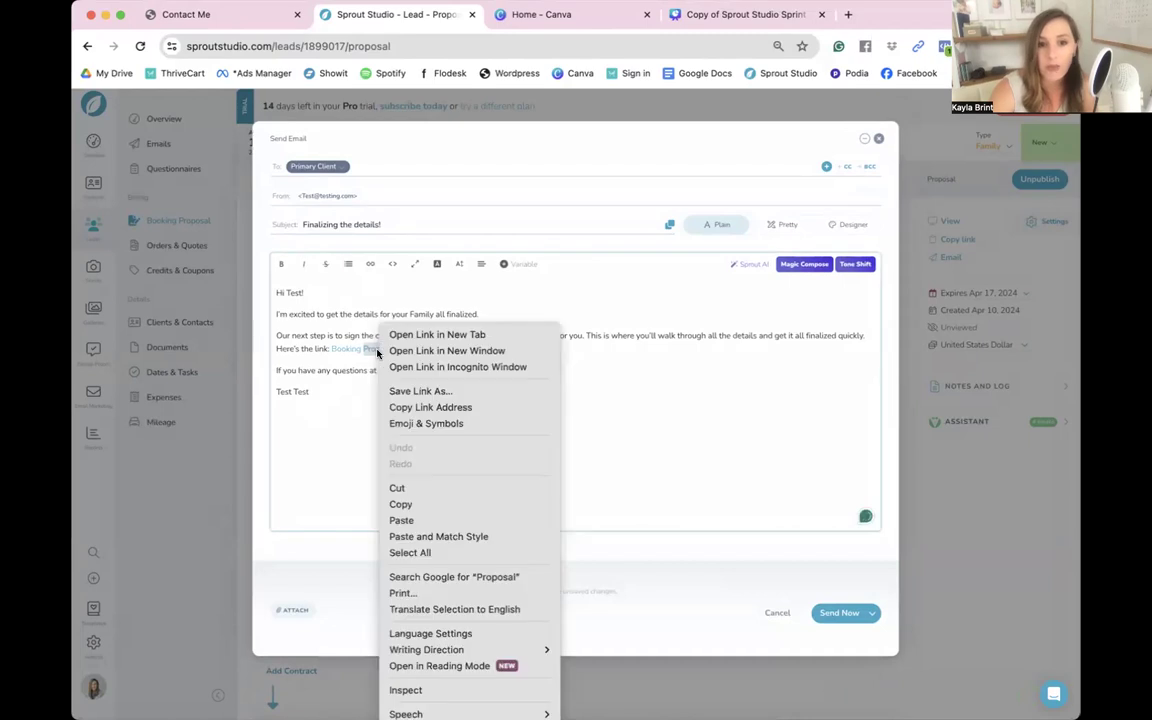
left_click(367, 352)
left_click(348, 351)
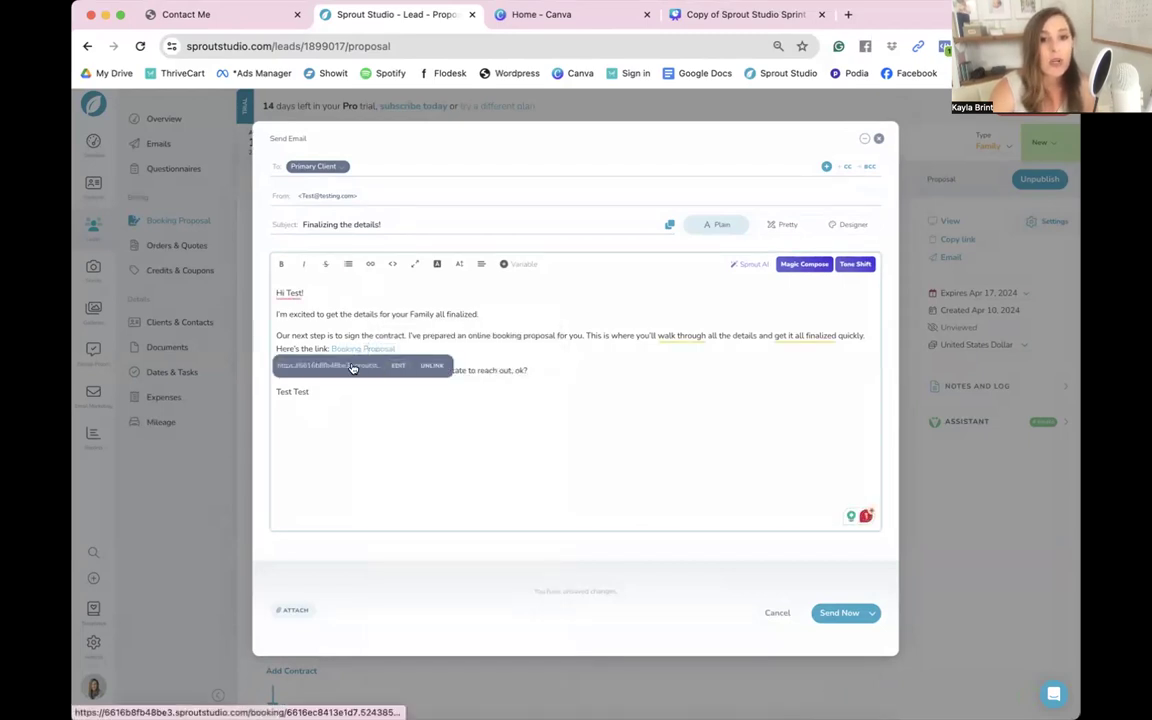
left_click(352, 368)
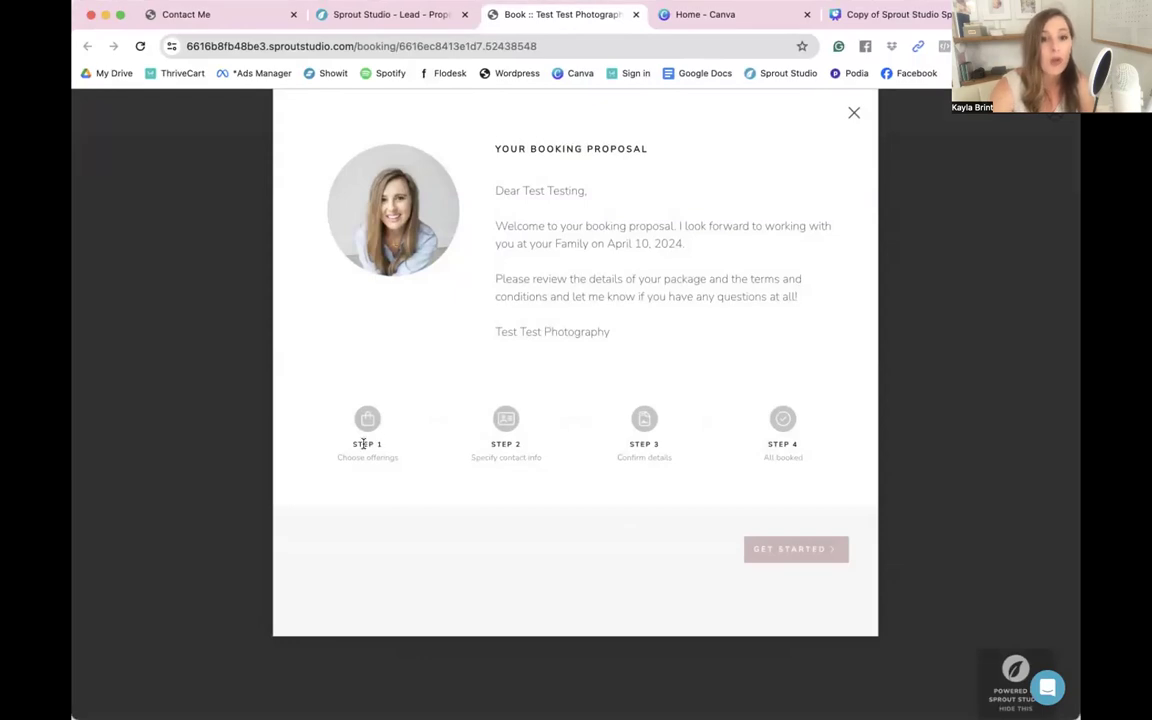
Walk through the client's booking pages, examining the offering, payment schedule and contact details form, and try to continue with the address left empty
left_click(805, 548)
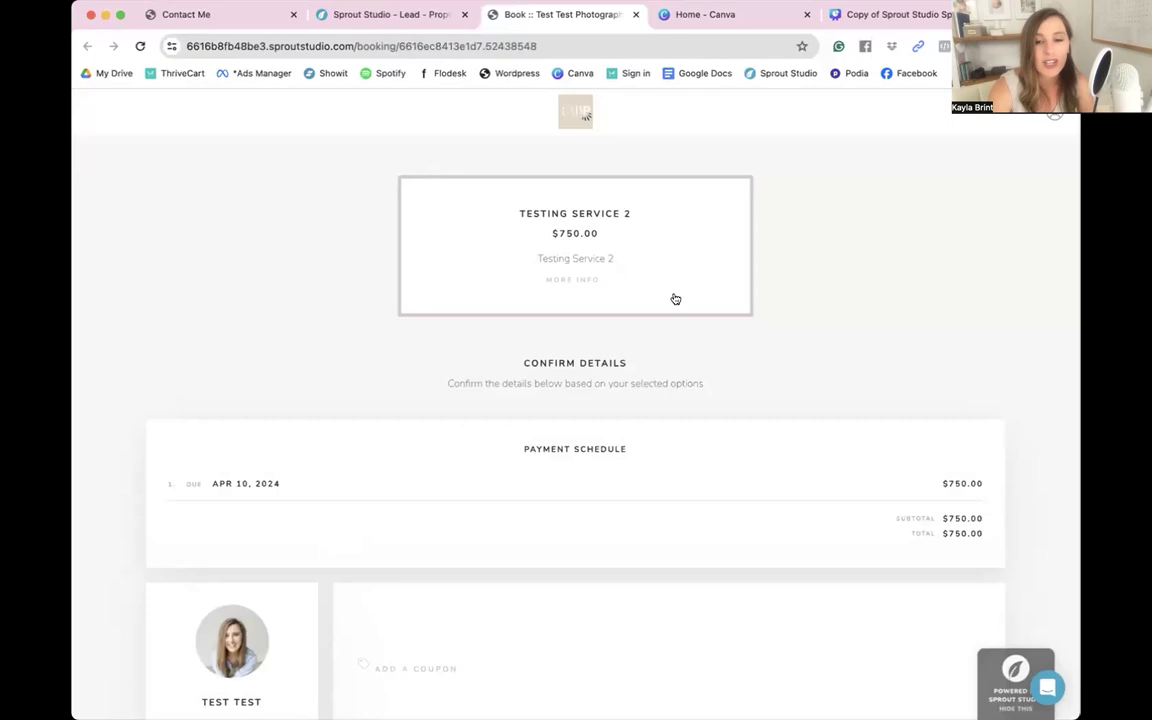
scroll(836, 414, "down", 3)
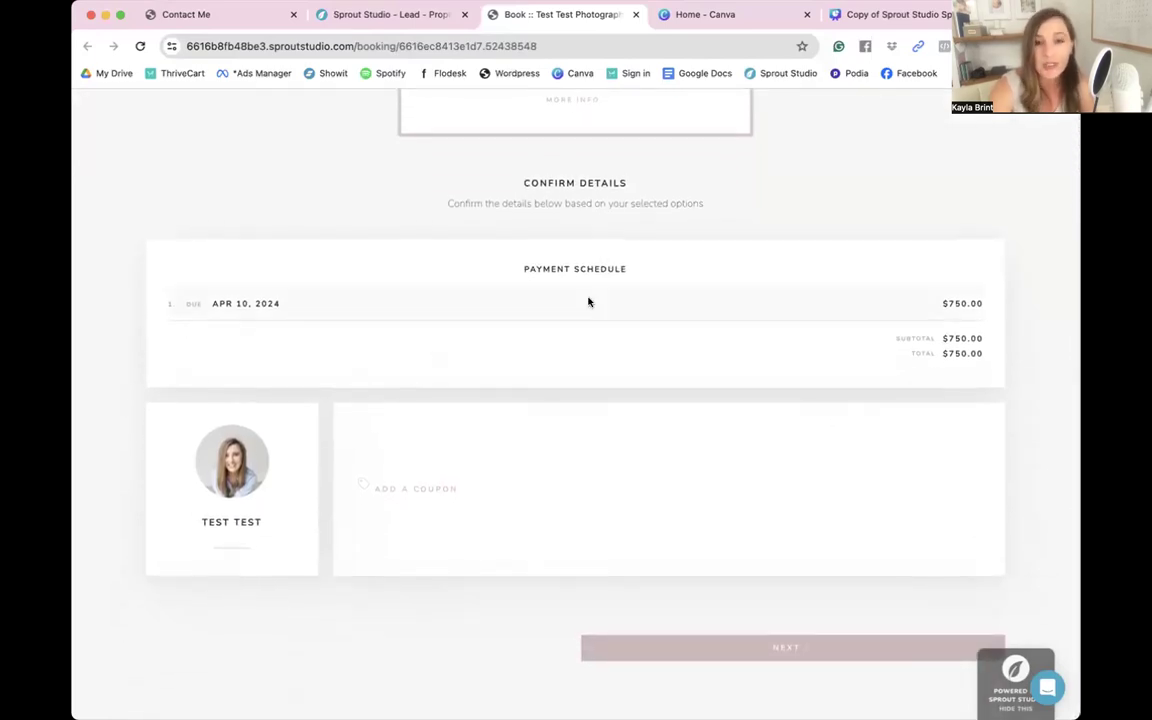
scroll(588, 302, "up", 4)
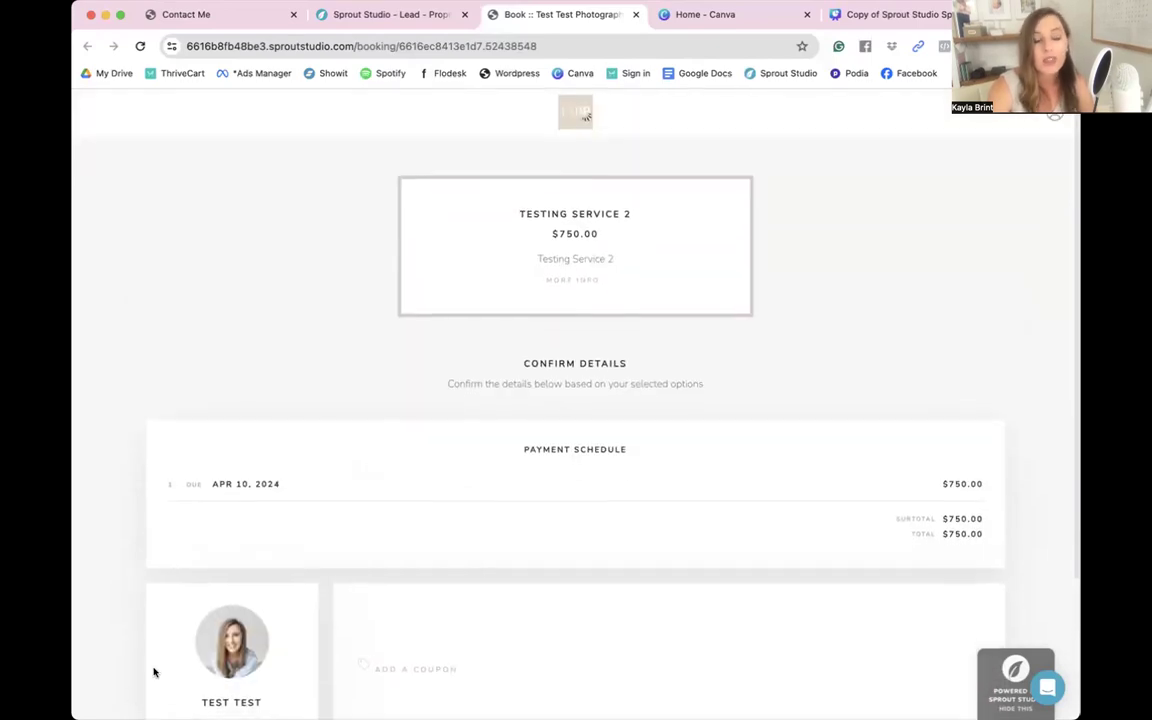
scroll(589, 273, "down", 4)
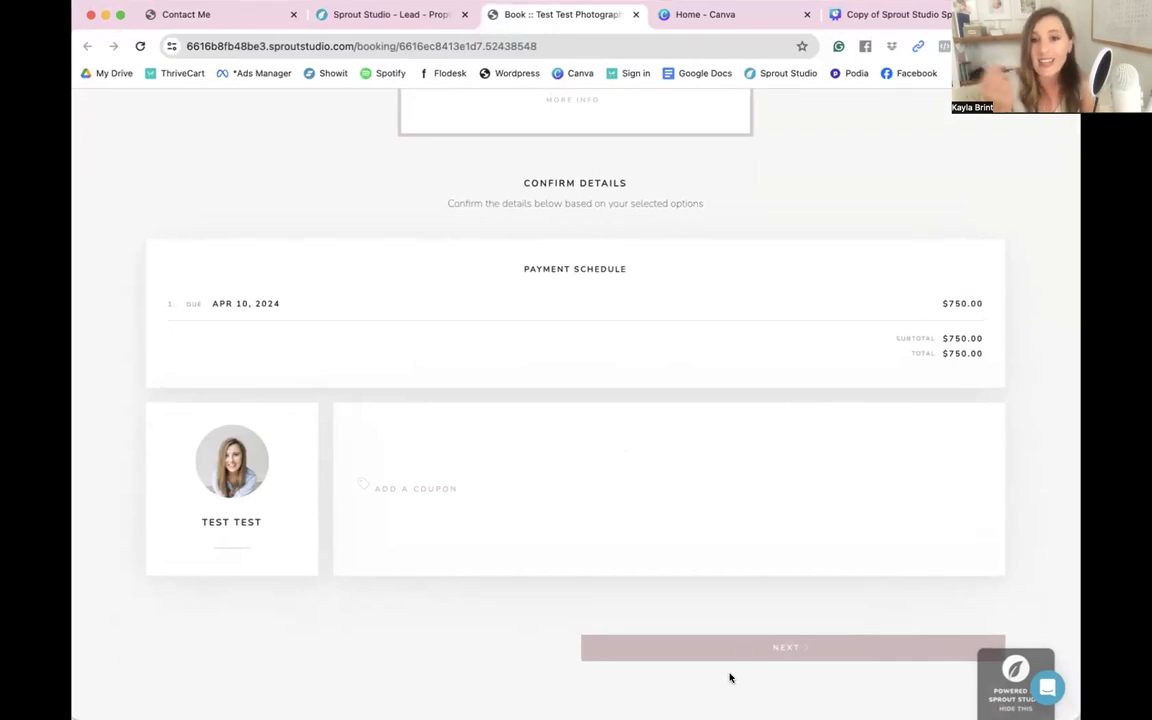
left_click(797, 653)
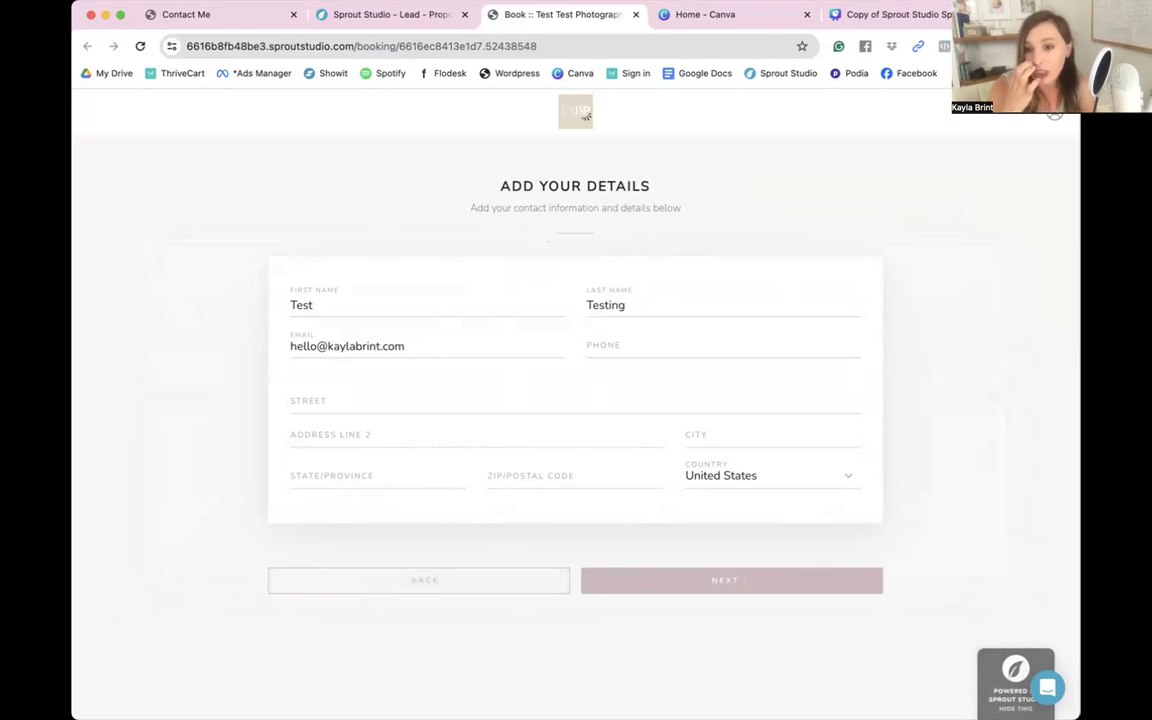
left_click(671, 591)
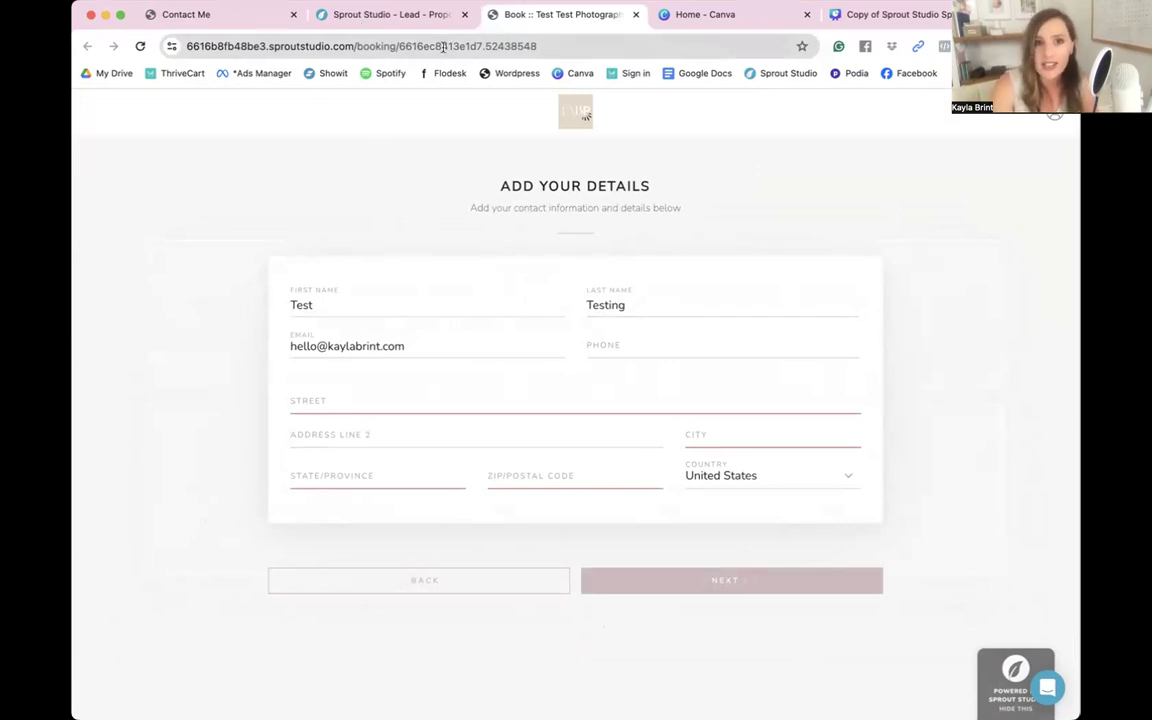
Return to the lead's proposal, close the email draft without saving, and open the list of shoots
left_click(360, 14)
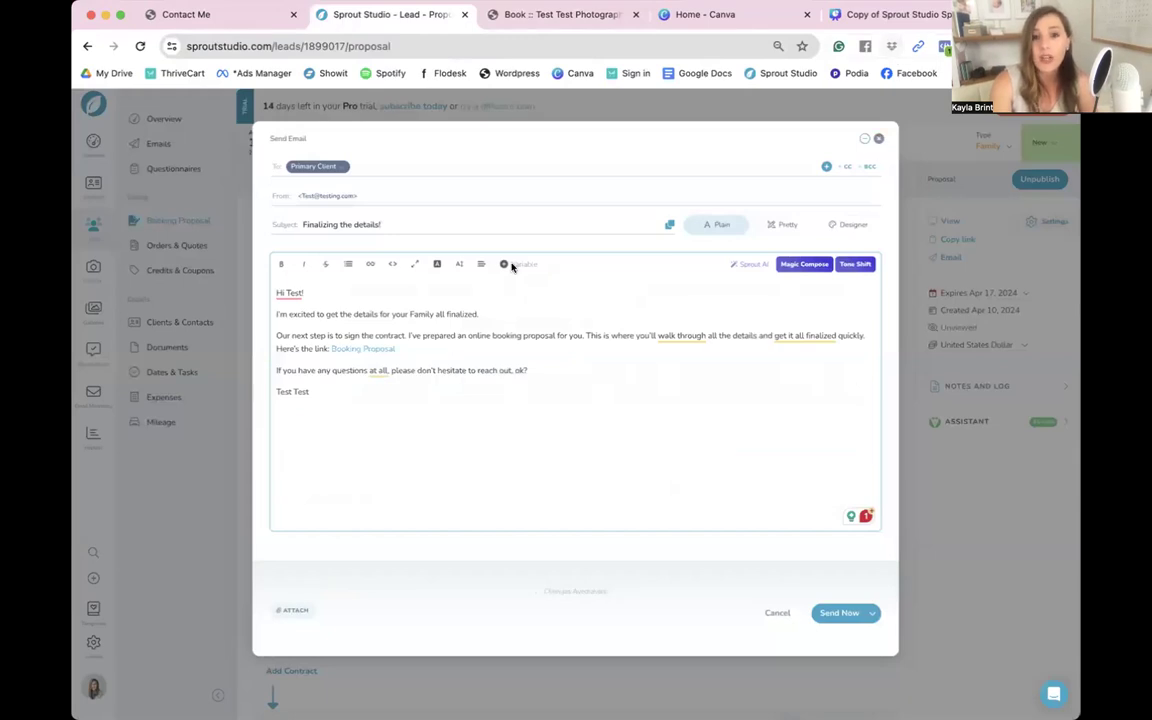
left_click(878, 140)
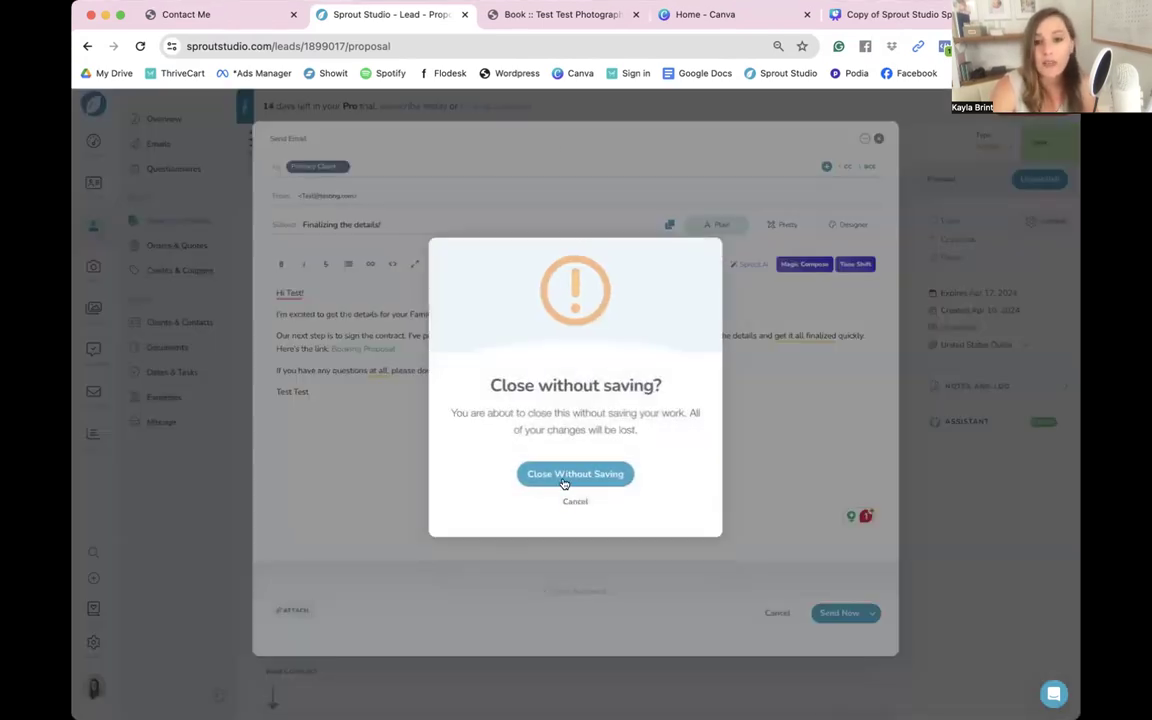
left_click(560, 477)
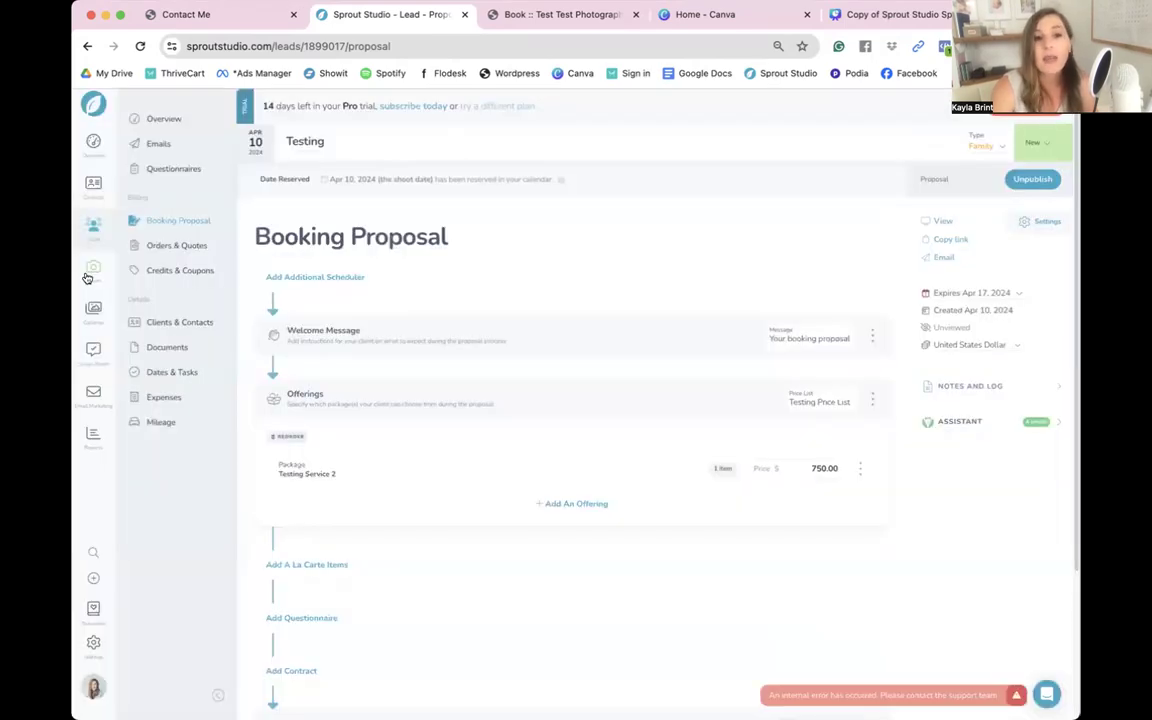
left_click(87, 278)
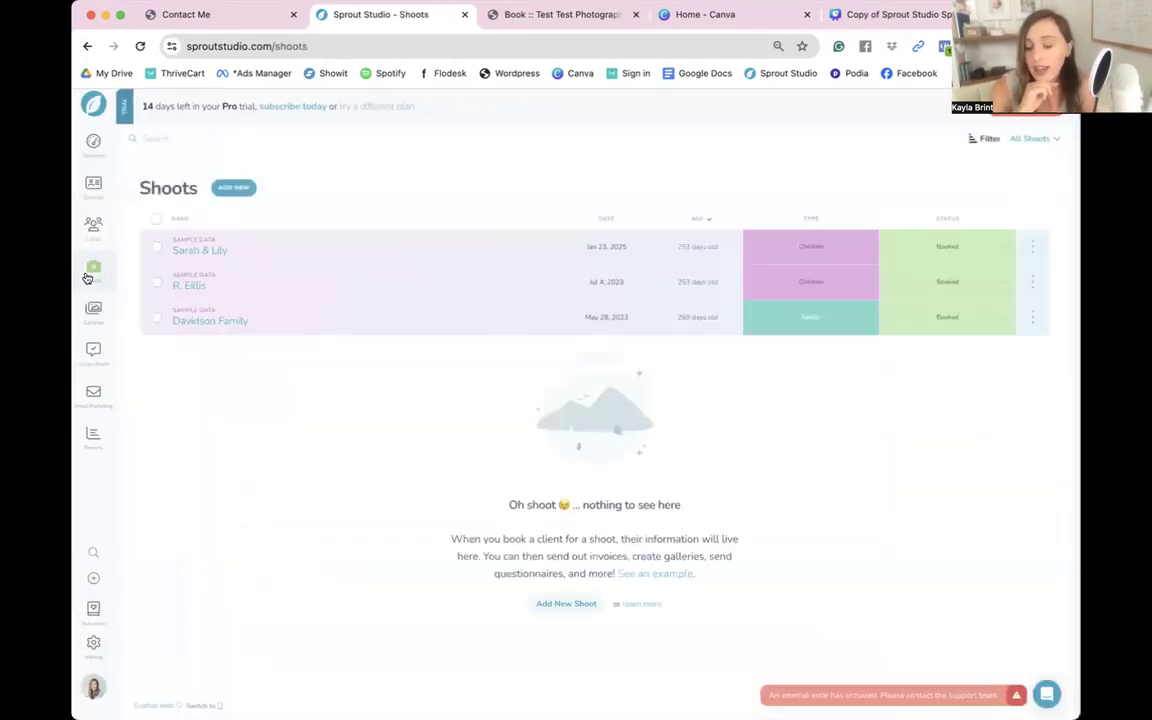